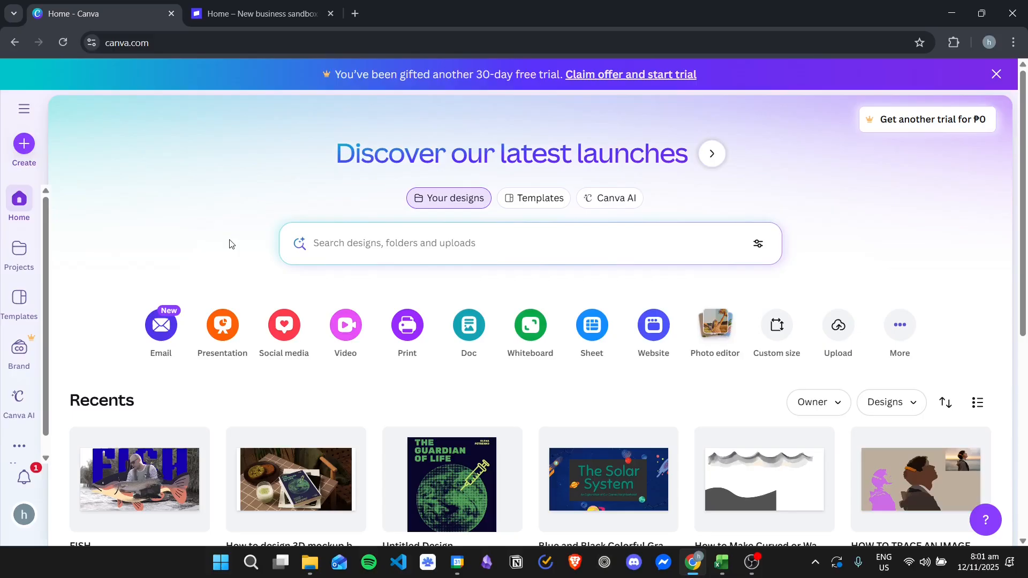
Search Canva's template library for "online store website"
{"action": "left_click", "coordinate": [22, 300]}
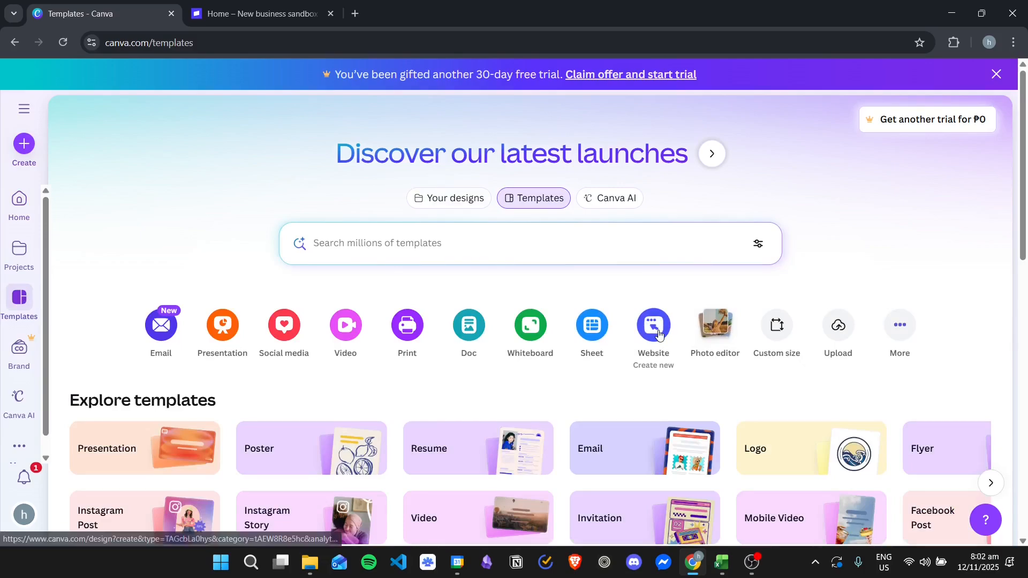
{"action": "left_click", "coordinate": [428, 245]}
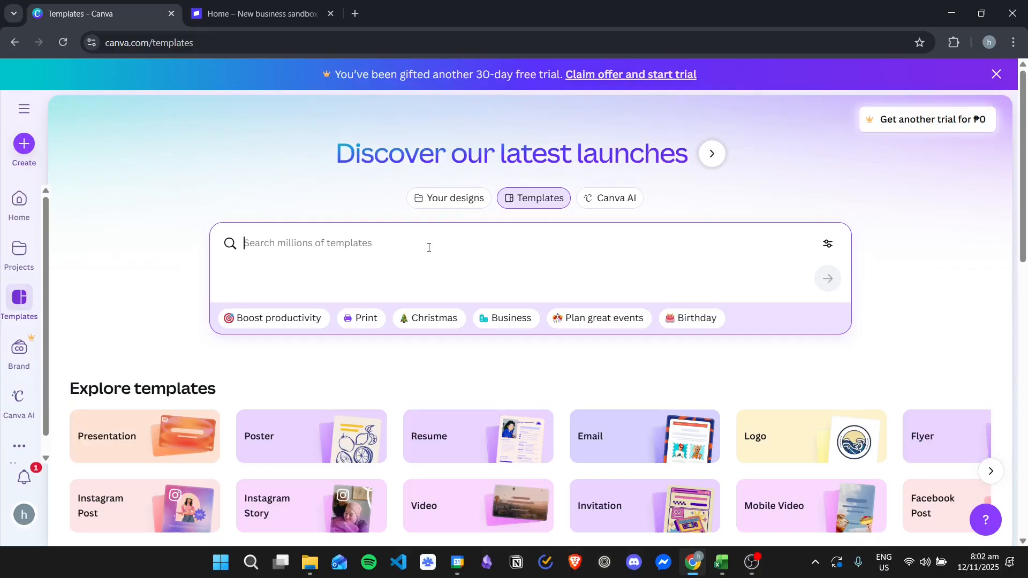
{"action": "type", "text": "online store"}
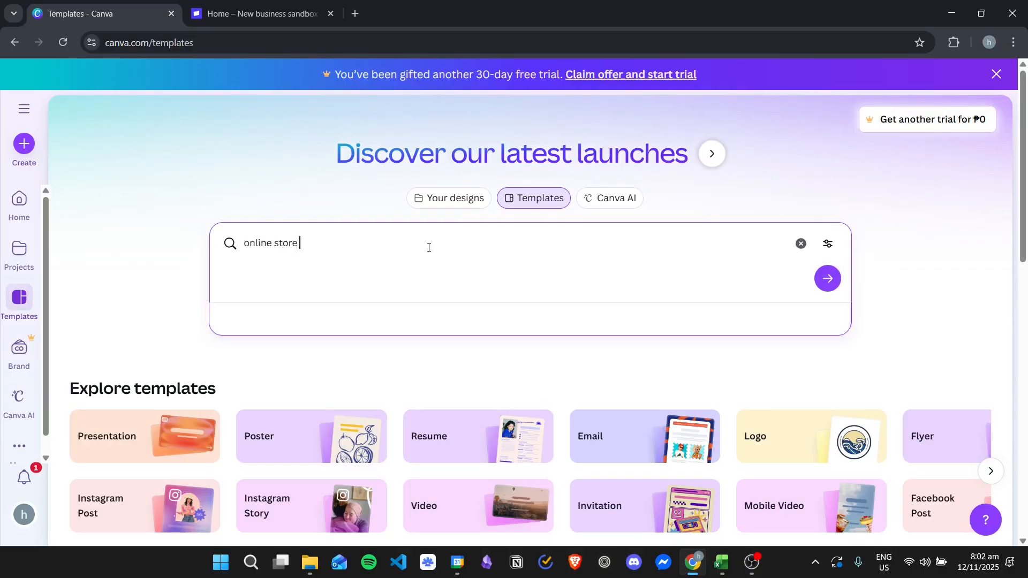
{"action": "type", "text": " website"}
{"action": "key", "text": "Return"}
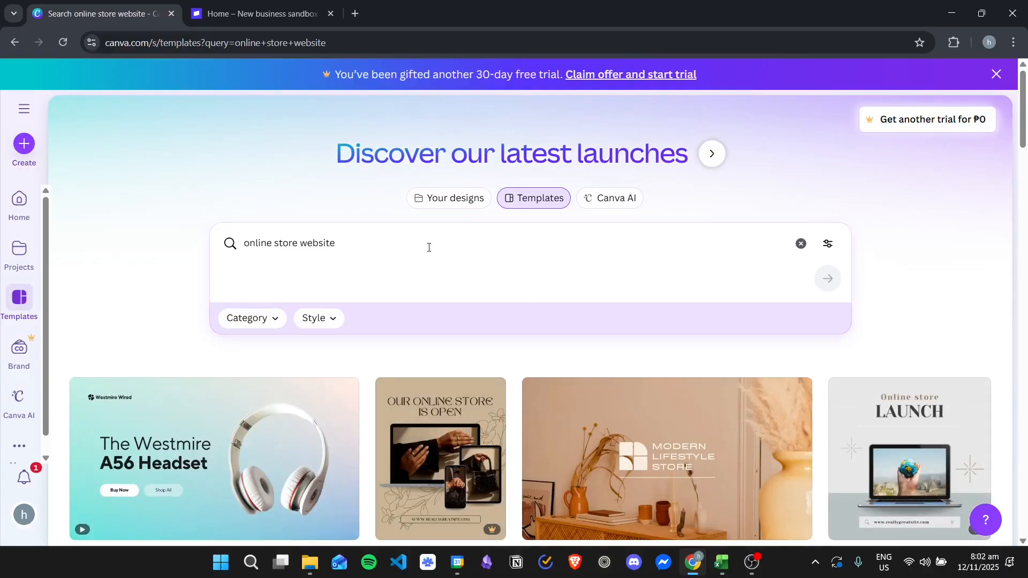
Filter the template results to the Website category
{"action": "left_click", "coordinate": [243, 317]}
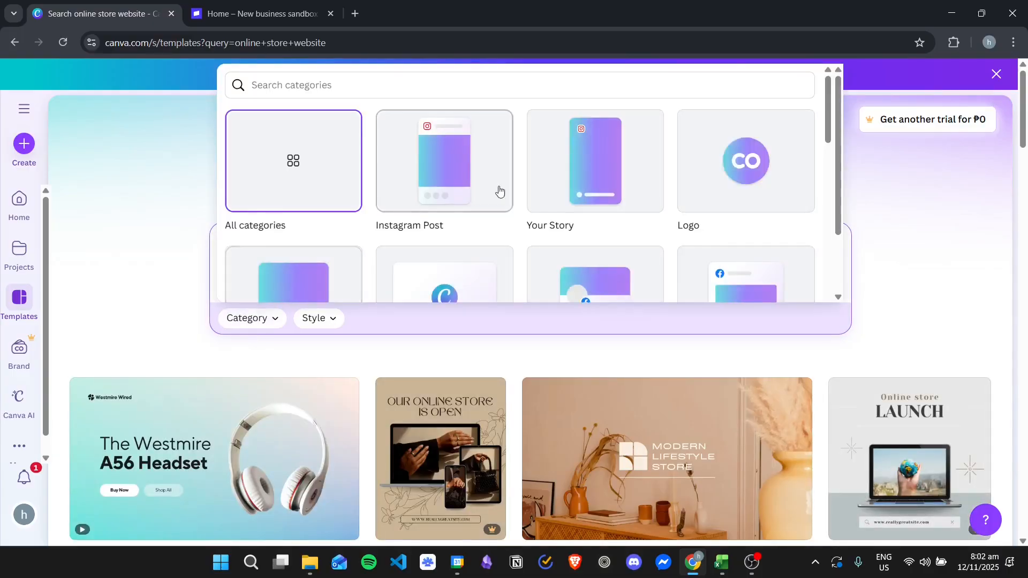
{"action": "scroll", "coordinate": [495, 209], "scroll_direction": "down", "scroll_amount": 3}
{"action": "scroll", "coordinate": [487, 221], "scroll_direction": "down", "scroll_amount": 6}
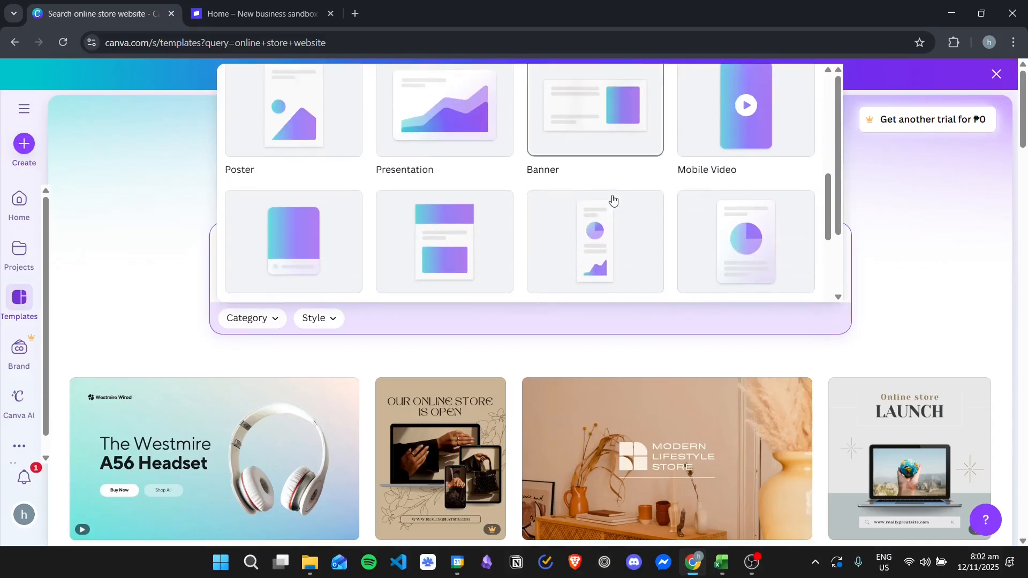
{"action": "scroll", "coordinate": [580, 191], "scroll_direction": "down", "scroll_amount": 8}
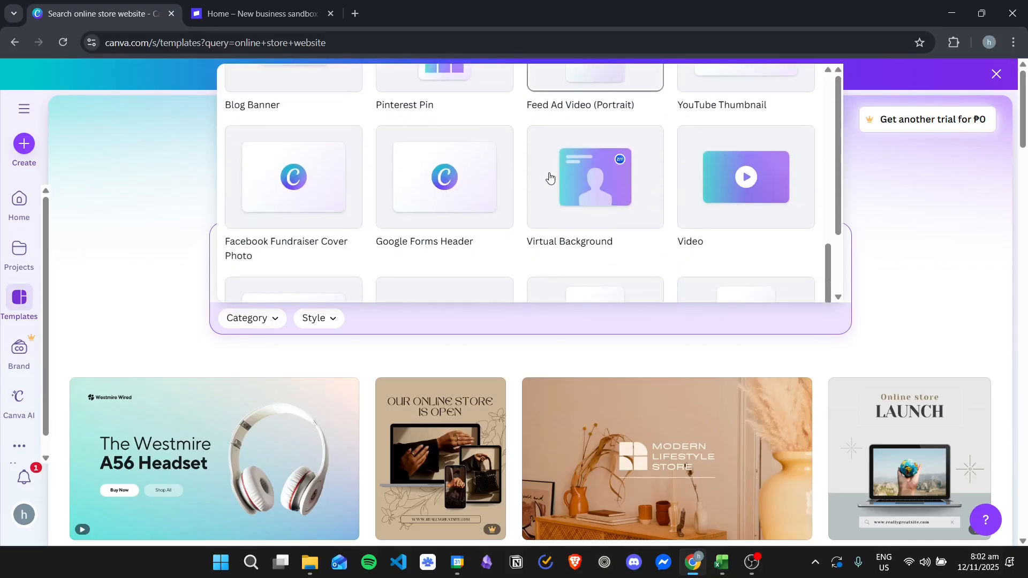
{"action": "scroll", "coordinate": [549, 178], "scroll_direction": "down", "scroll_amount": 4}
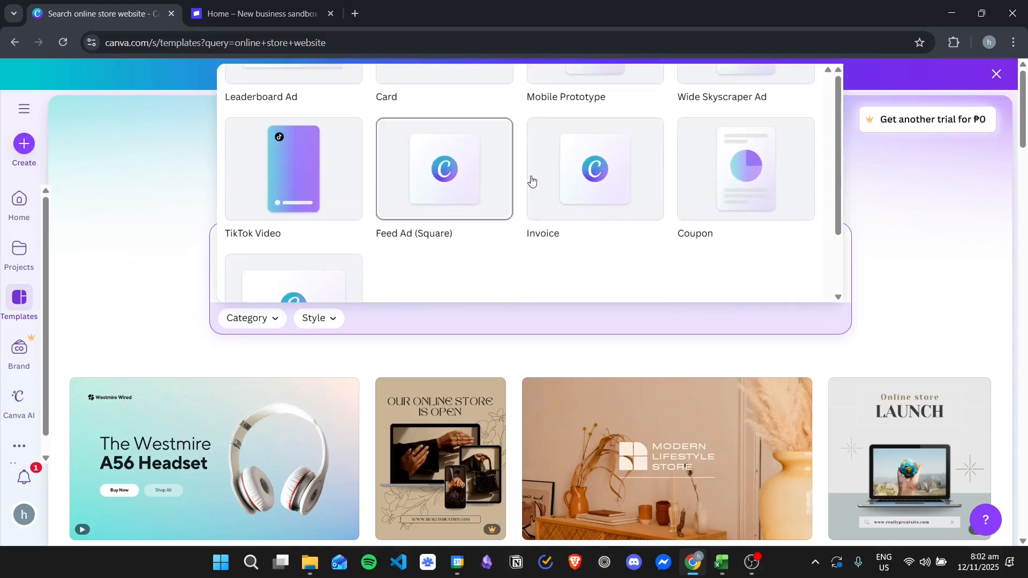
{"action": "scroll", "coordinate": [459, 227], "scroll_direction": "up", "scroll_amount": 10}
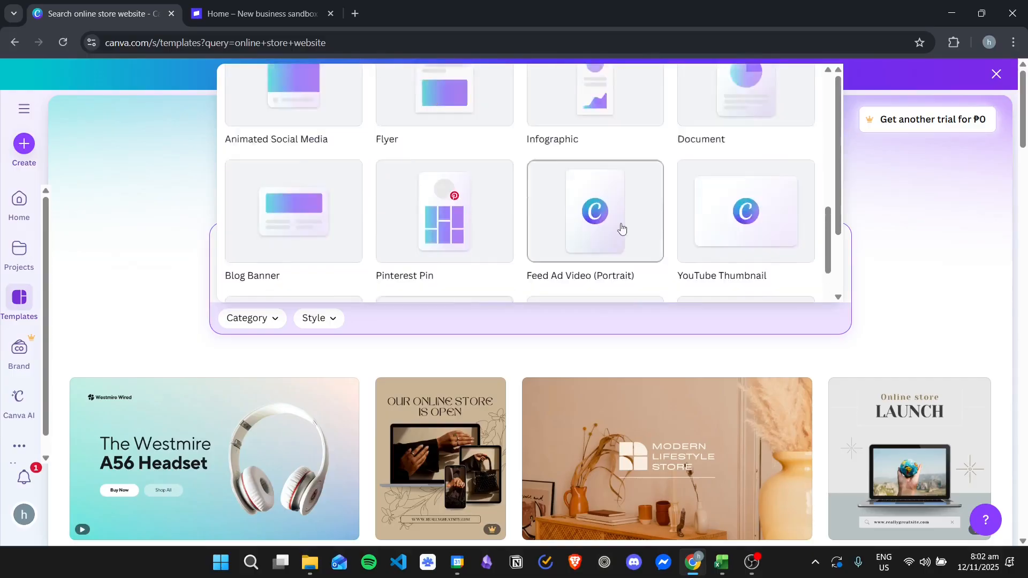
{"action": "scroll", "coordinate": [725, 202], "scroll_direction": "up", "scroll_amount": 2}
{"action": "scroll", "coordinate": [783, 181], "scroll_direction": "up", "scroll_amount": 2}
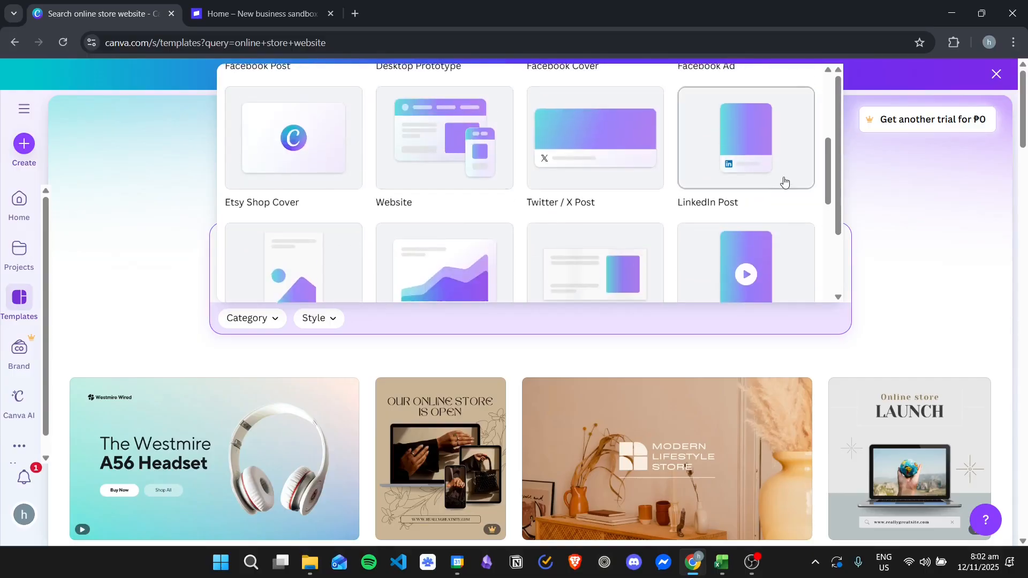
{"action": "left_click", "coordinate": [466, 156]}
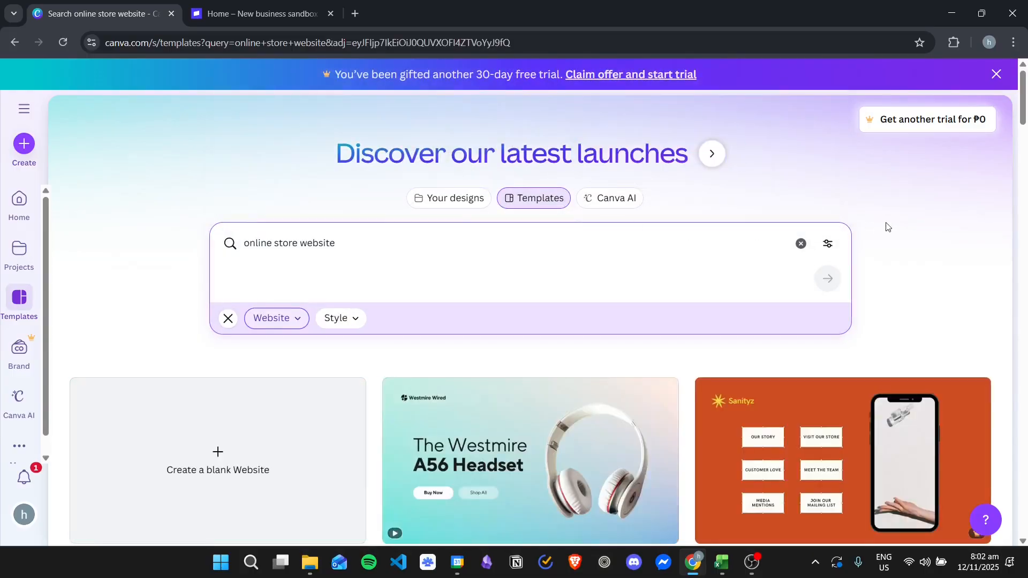
Examine the online store website templates, checking their preview pages and which ones are marked as premium
{"action": "scroll", "coordinate": [838, 216], "scroll_direction": "down", "scroll_amount": 3}
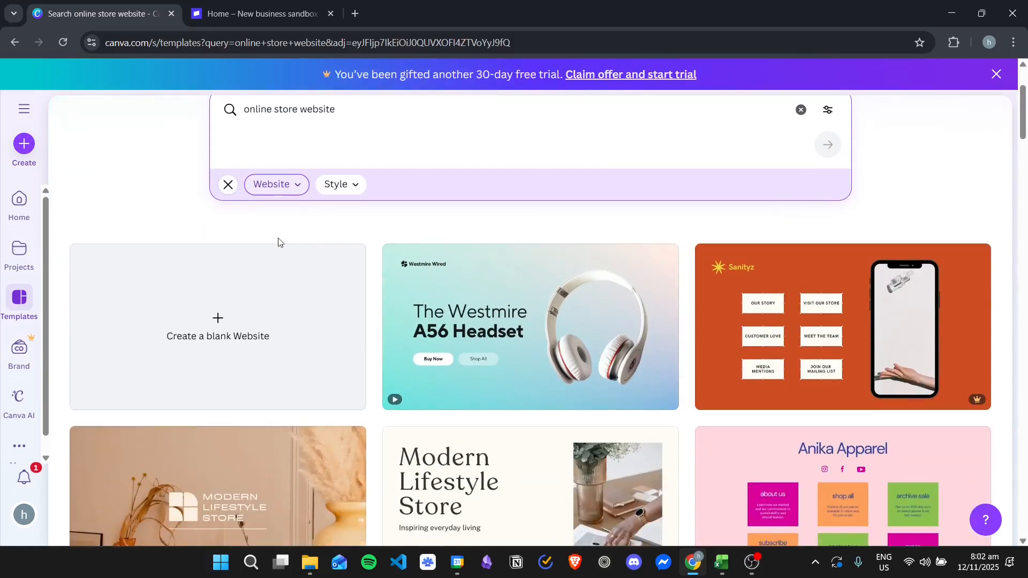
{"action": "mouse_move", "coordinate": [483, 269]}
{"action": "scroll", "coordinate": [483, 269], "scroll_direction": "down", "scroll_amount": 1}
{"action": "scroll", "coordinate": [523, 257], "scroll_direction": "down", "scroll_amount": 2}
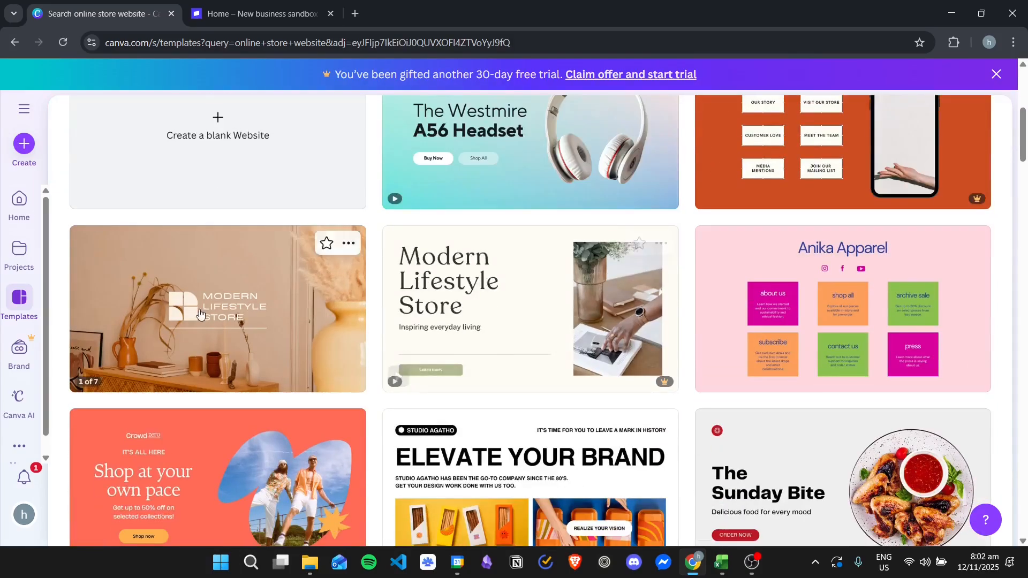
{"action": "mouse_move", "coordinate": [664, 325]}
{"action": "scroll", "coordinate": [596, 321], "scroll_direction": "up", "scroll_amount": 3}
{"action": "mouse_move", "coordinate": [941, 279]}
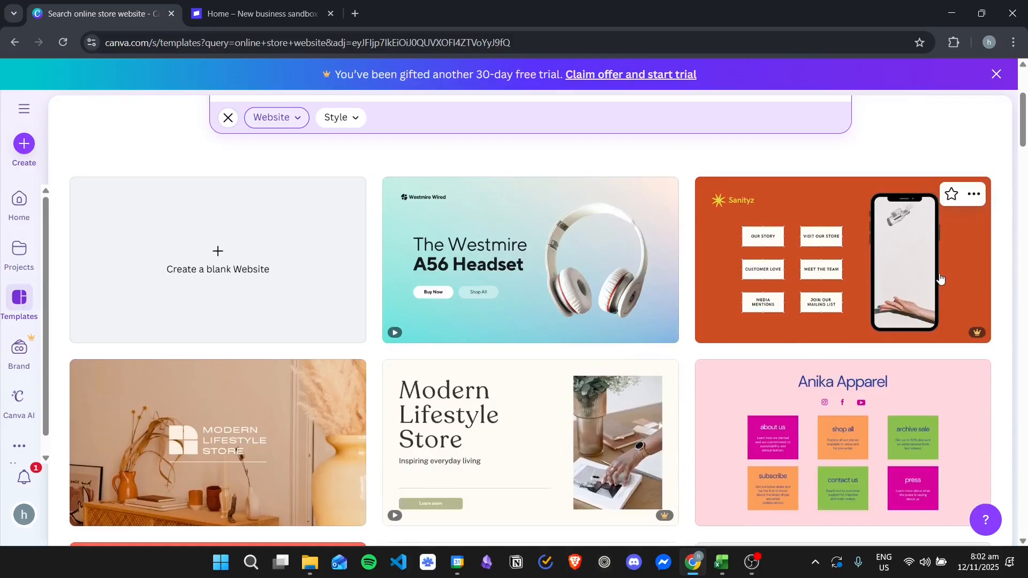
{"action": "scroll", "coordinate": [541, 445], "scroll_direction": "down", "scroll_amount": 1}
{"action": "mouse_move", "coordinate": [542, 445]}
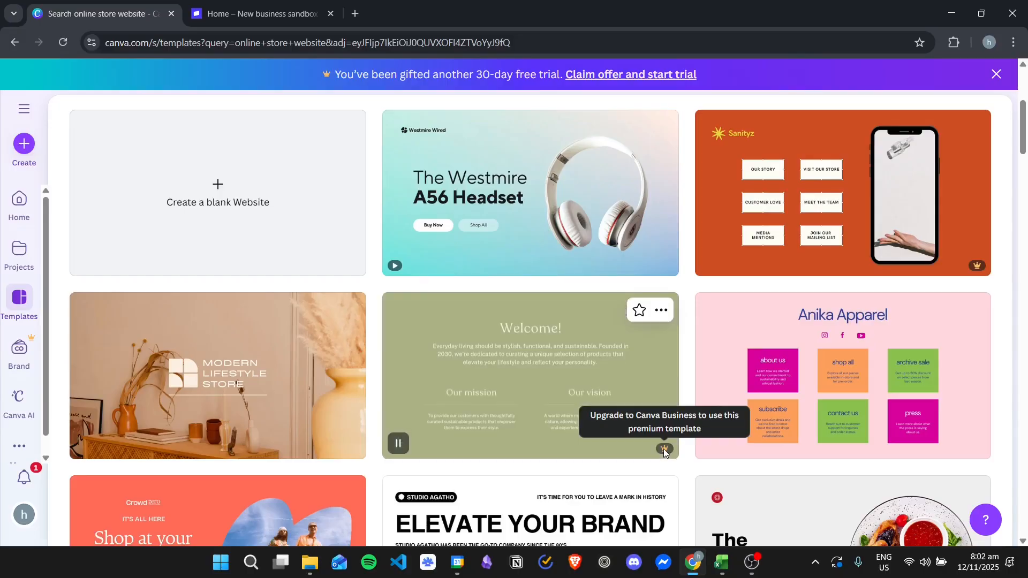
{"action": "scroll", "coordinate": [554, 335], "scroll_direction": "down", "scroll_amount": 3}
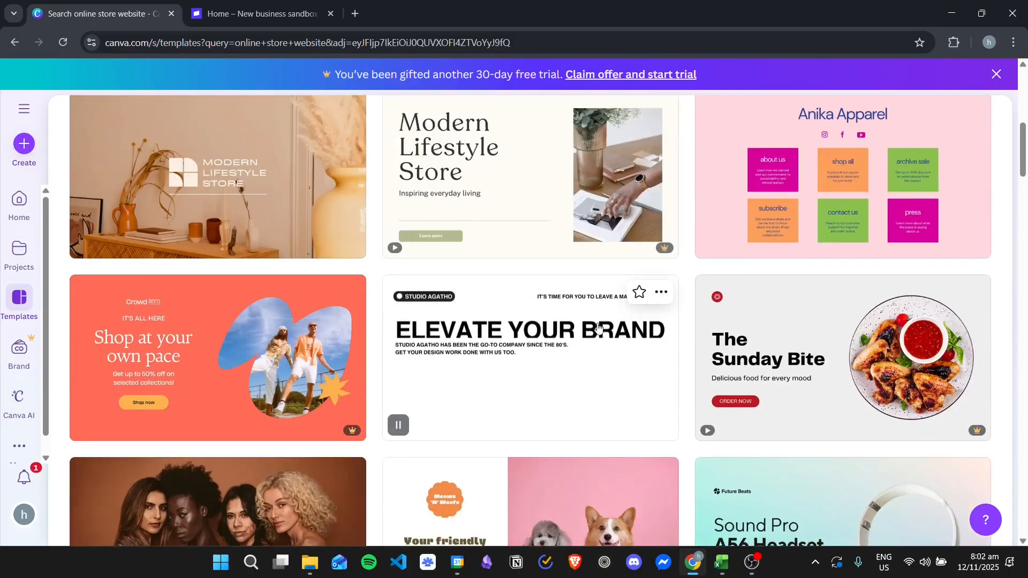
{"action": "scroll", "coordinate": [554, 335], "scroll_direction": "up", "scroll_amount": 1}
{"action": "scroll", "coordinate": [225, 338], "scroll_direction": "down", "scroll_amount": 3}
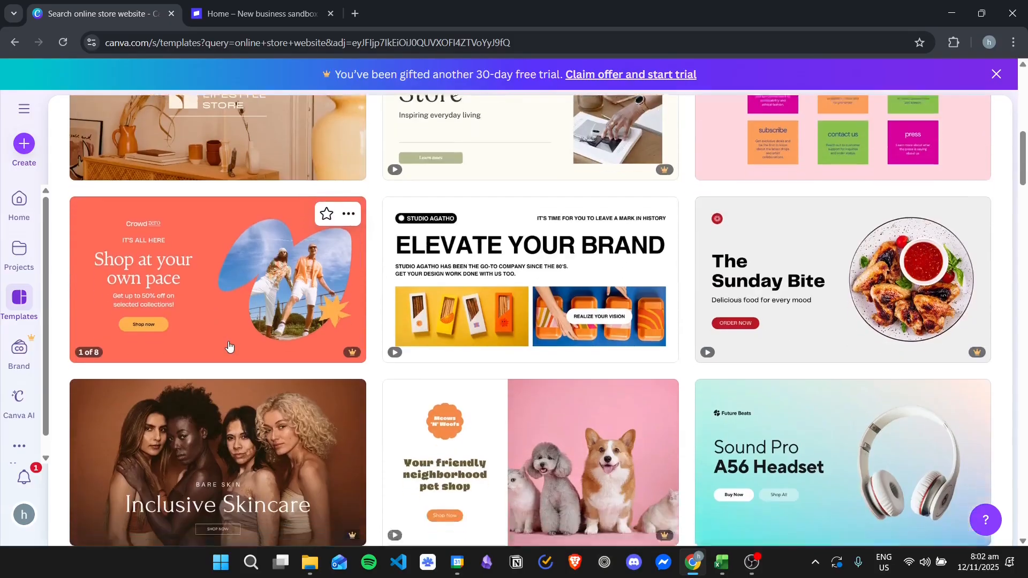
{"action": "scroll", "coordinate": [535, 332], "scroll_direction": "up", "scroll_amount": 1}
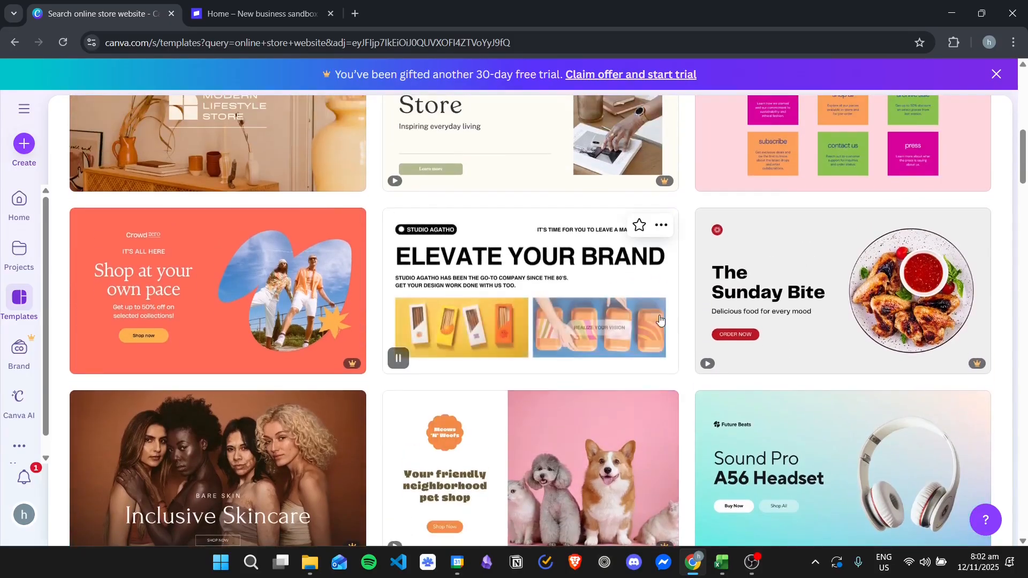
{"action": "scroll", "coordinate": [682, 336], "scroll_direction": "down", "scroll_amount": 4}
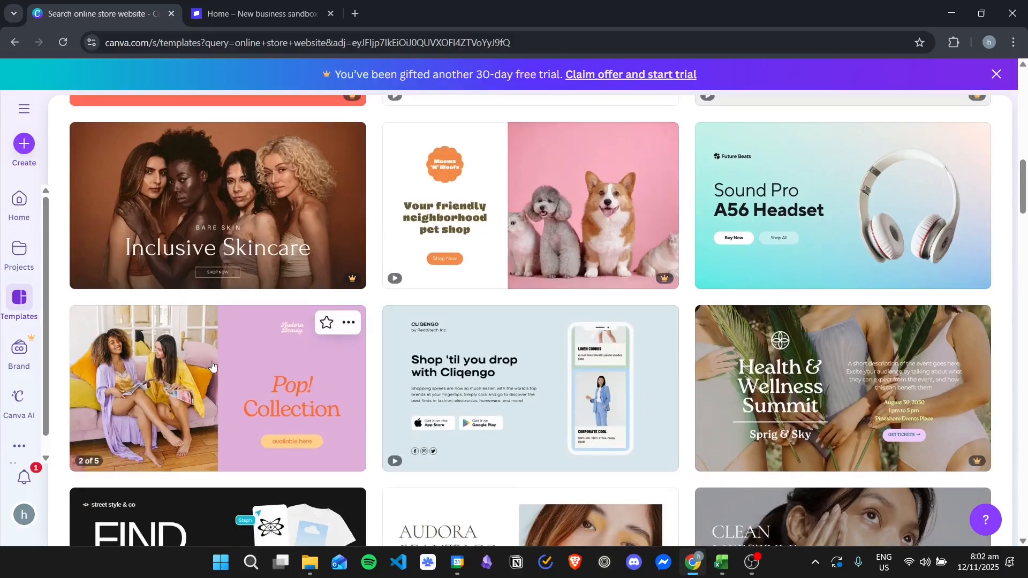
{"action": "scroll", "coordinate": [200, 370], "scroll_direction": "down", "scroll_amount": 1}
{"action": "scroll", "coordinate": [319, 351], "scroll_direction": "up", "scroll_amount": 1}
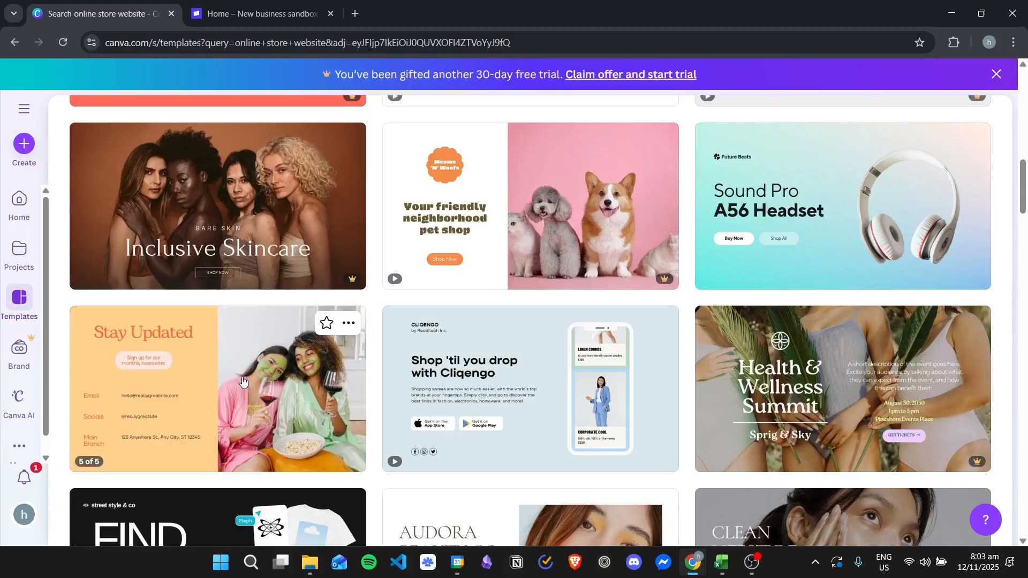
{"action": "scroll", "coordinate": [248, 381], "scroll_direction": "up", "scroll_amount": 1}
{"action": "scroll", "coordinate": [248, 381], "scroll_direction": "up", "scroll_amount": 10}
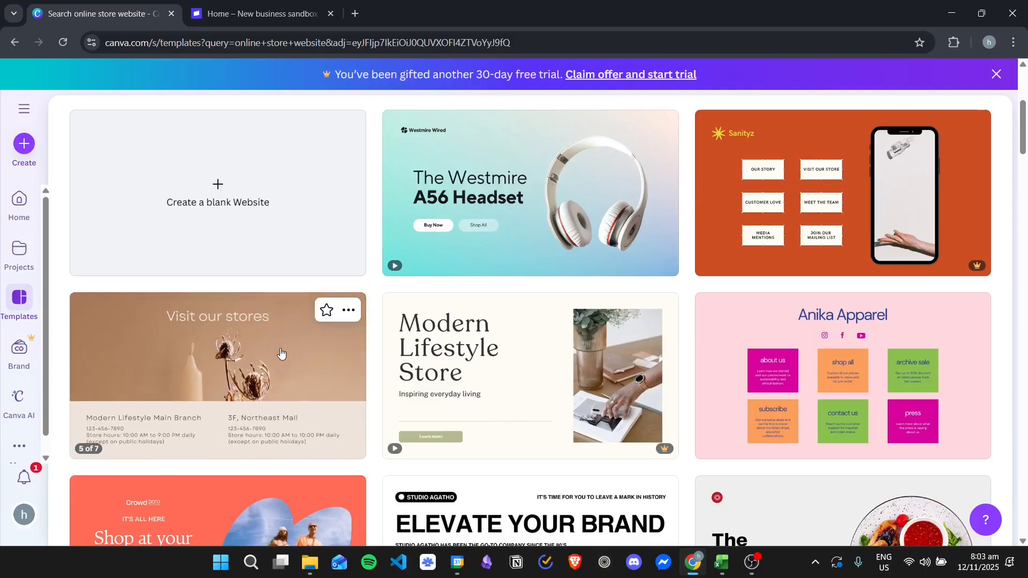
Find the free Modern Lifestyle Store "Product Website" template with the organic products headline and open it for customization
{"action": "scroll", "coordinate": [583, 271], "scroll_direction": "down", "scroll_amount": 5}
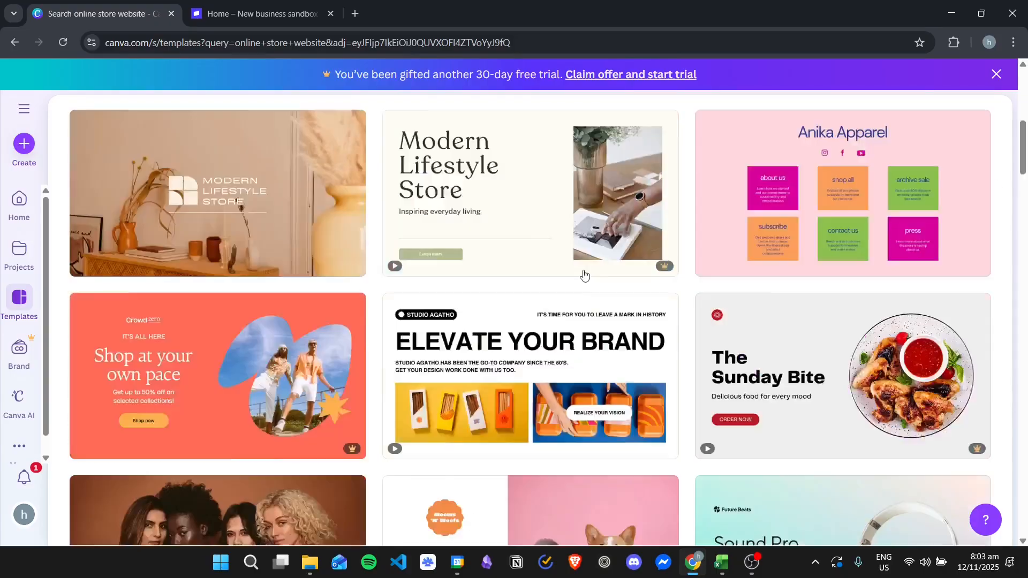
{"action": "scroll", "coordinate": [580, 256], "scroll_direction": "up", "scroll_amount": 3}
{"action": "scroll", "coordinate": [581, 254], "scroll_direction": "down", "scroll_amount": 15}
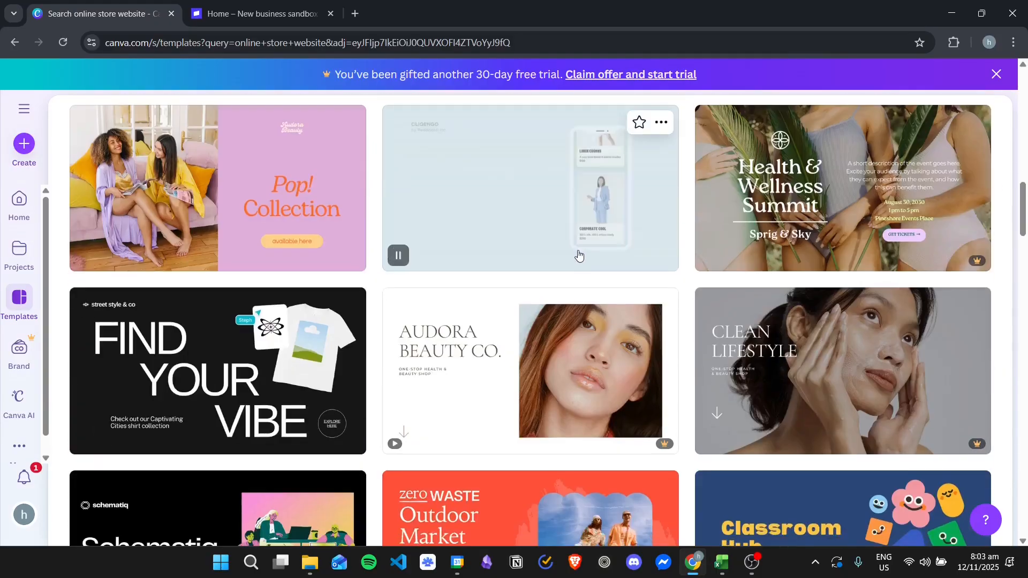
{"action": "scroll", "coordinate": [596, 244], "scroll_direction": "up", "scroll_amount": 3}
{"action": "scroll", "coordinate": [580, 251], "scroll_direction": "down", "scroll_amount": 5}
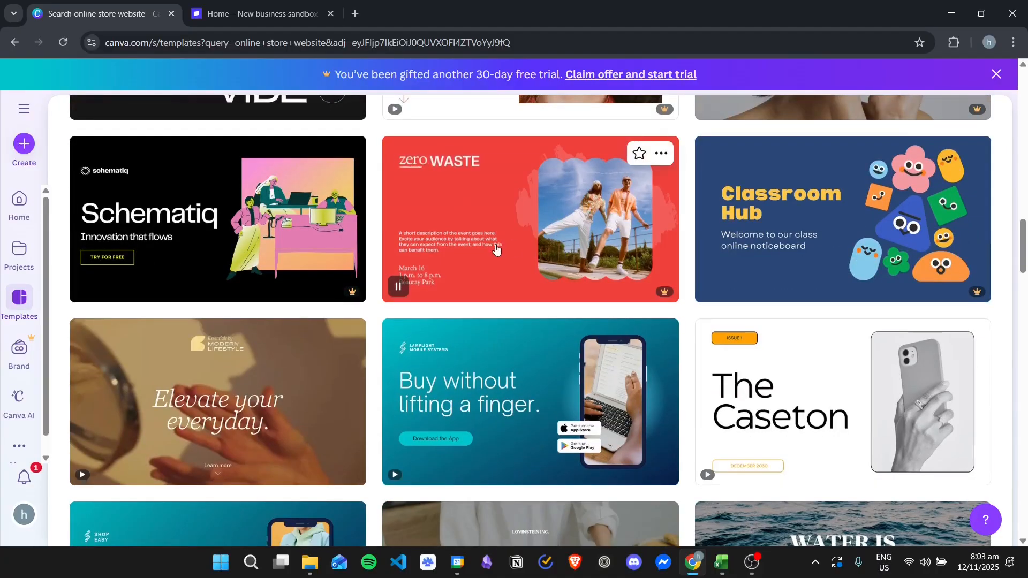
{"action": "scroll", "coordinate": [495, 249], "scroll_direction": "down", "scroll_amount": 3}
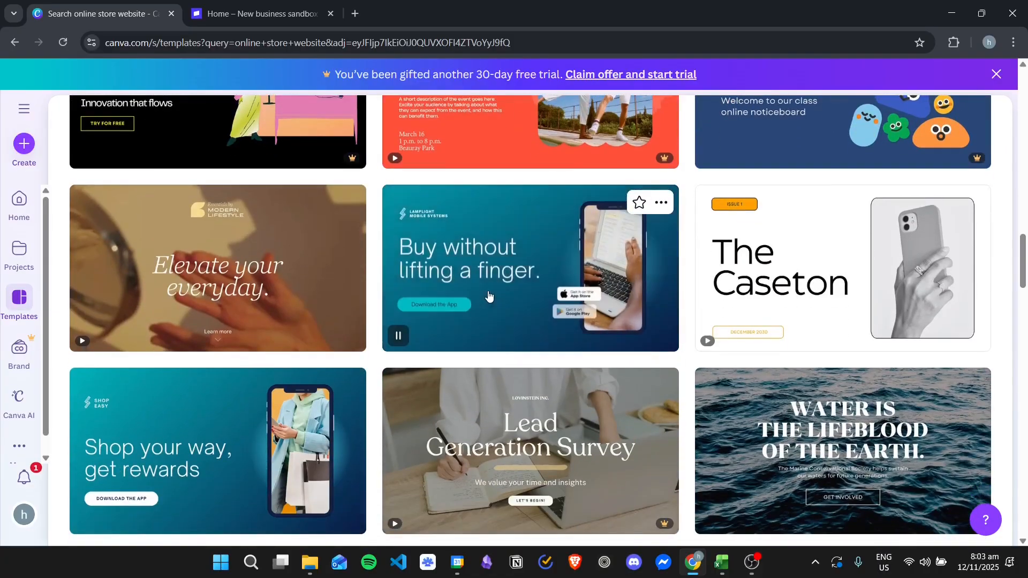
{"action": "scroll", "coordinate": [489, 297], "scroll_direction": "down", "scroll_amount": 6}
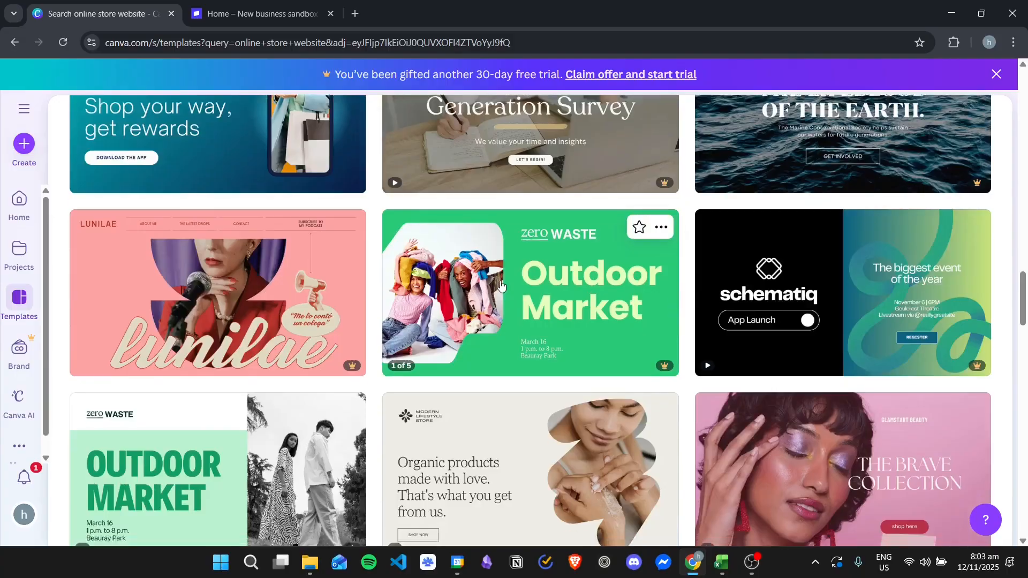
{"action": "scroll", "coordinate": [502, 286], "scroll_direction": "down", "scroll_amount": 2}
{"action": "scroll", "coordinate": [551, 314], "scroll_direction": "down", "scroll_amount": 4}
{"action": "scroll", "coordinate": [553, 314], "scroll_direction": "up", "scroll_amount": 1}
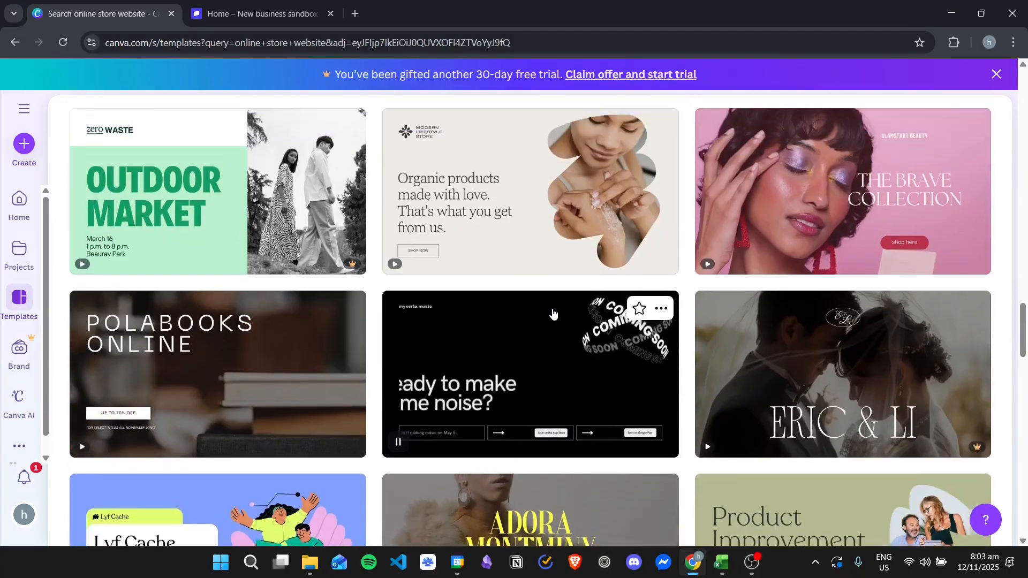
{"action": "scroll", "coordinate": [553, 314], "scroll_direction": "up", "scroll_amount": 2}
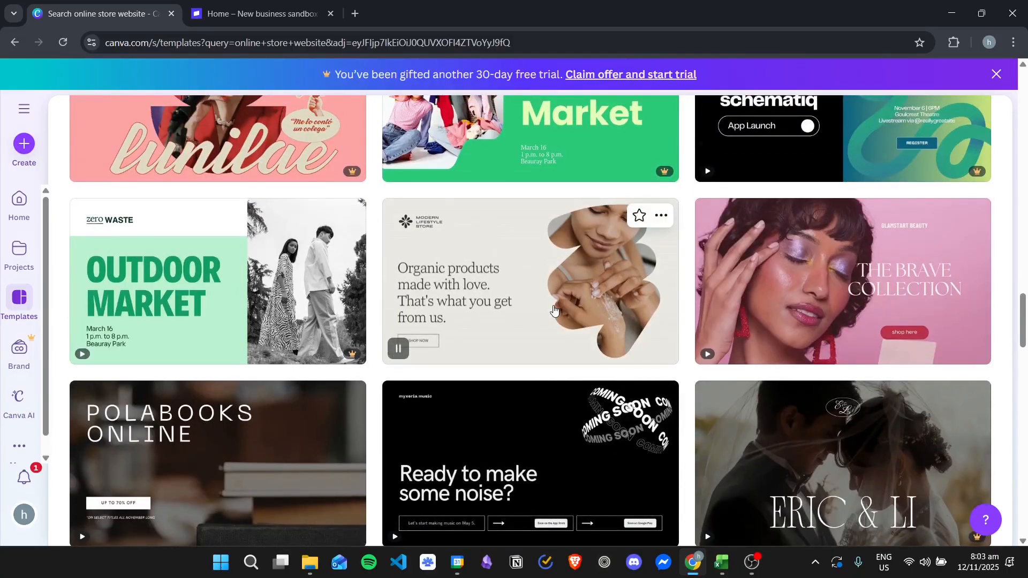
{"action": "left_click", "coordinate": [597, 287]}
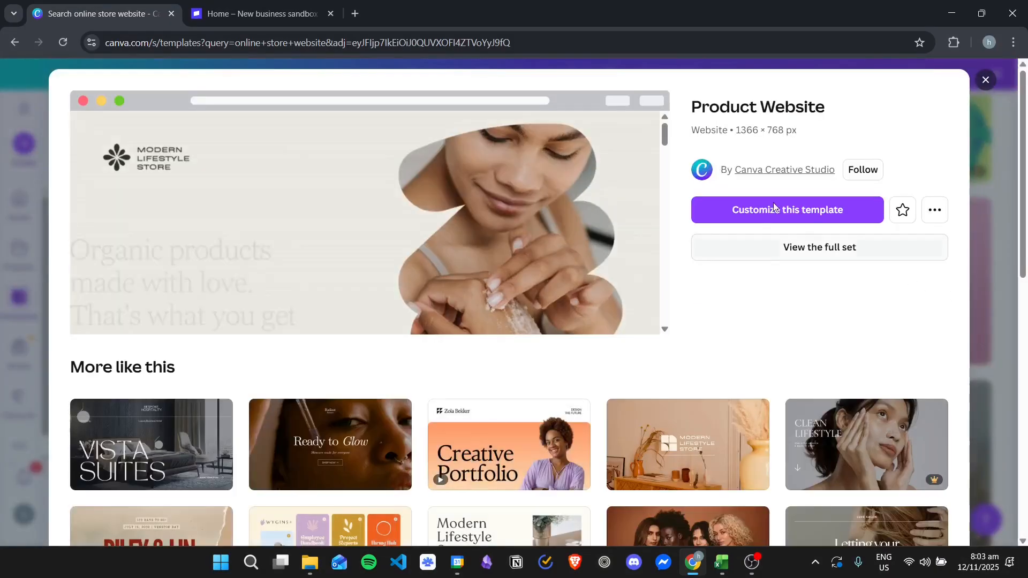
{"action": "left_click", "coordinate": [811, 211]}
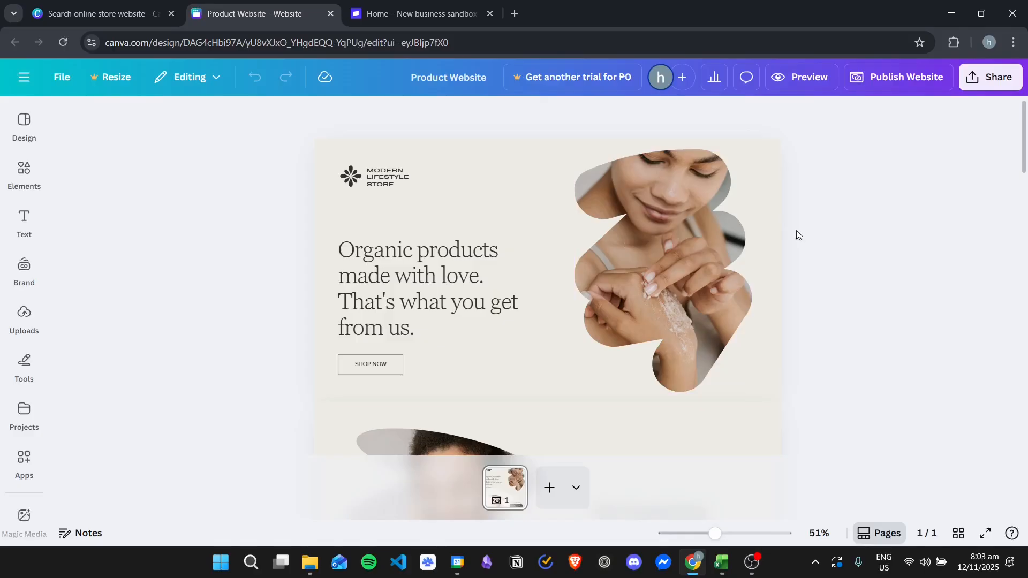
Review the template's page sections, from the header through the brand story to the Organic selection products
{"action": "scroll", "coordinate": [793, 269], "scroll_direction": "down", "scroll_amount": 10}
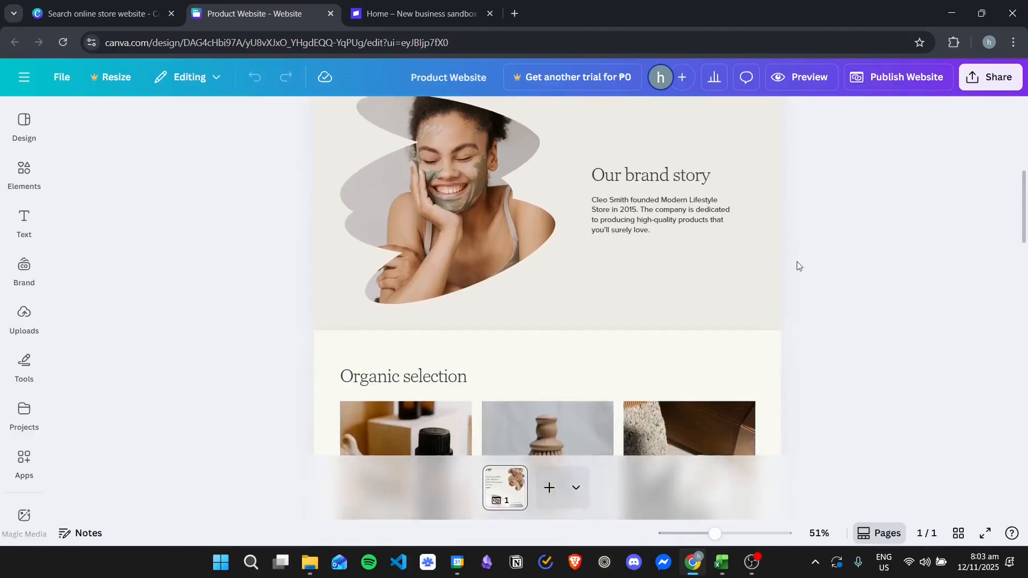
{"action": "scroll", "coordinate": [762, 293], "scroll_direction": "down", "scroll_amount": 3}
{"action": "scroll", "coordinate": [762, 297], "scroll_direction": "up", "scroll_amount": 12}
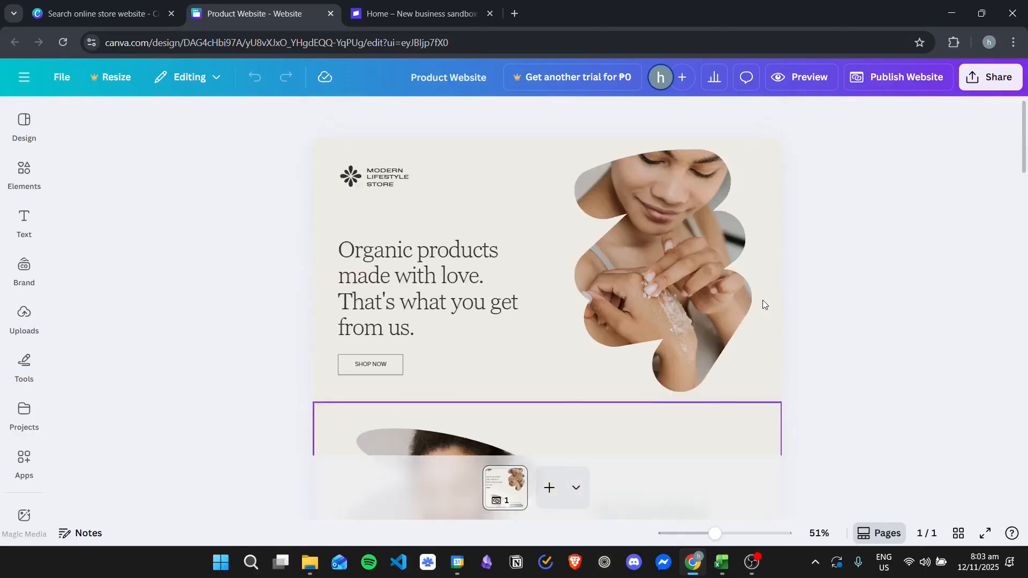
{"action": "scroll", "coordinate": [555, 230], "scroll_direction": "down", "scroll_amount": 3}
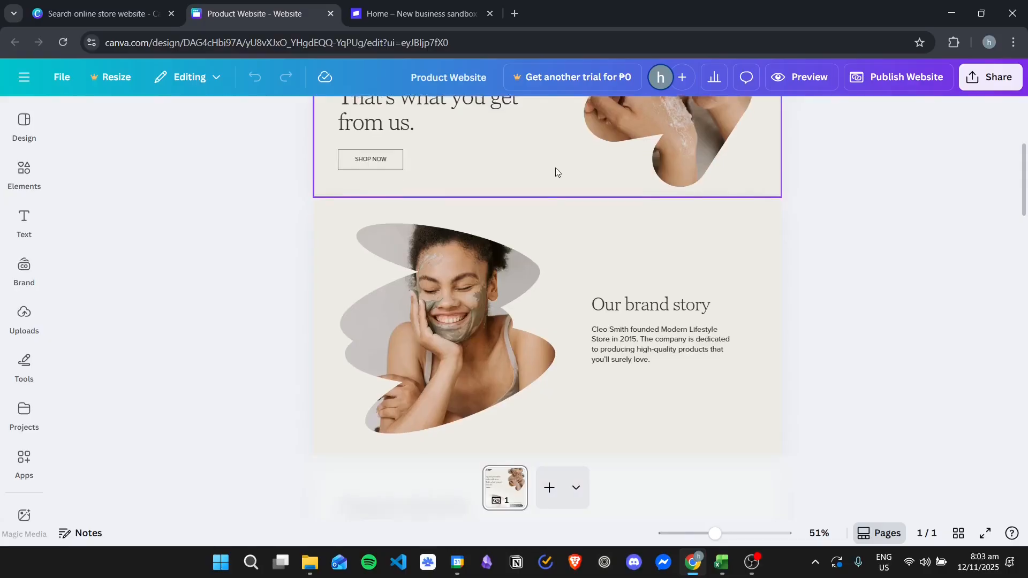
{"action": "scroll", "coordinate": [554, 169], "scroll_direction": "down", "scroll_amount": 1}
{"action": "scroll", "coordinate": [658, 297], "scroll_direction": "down", "scroll_amount": 5}
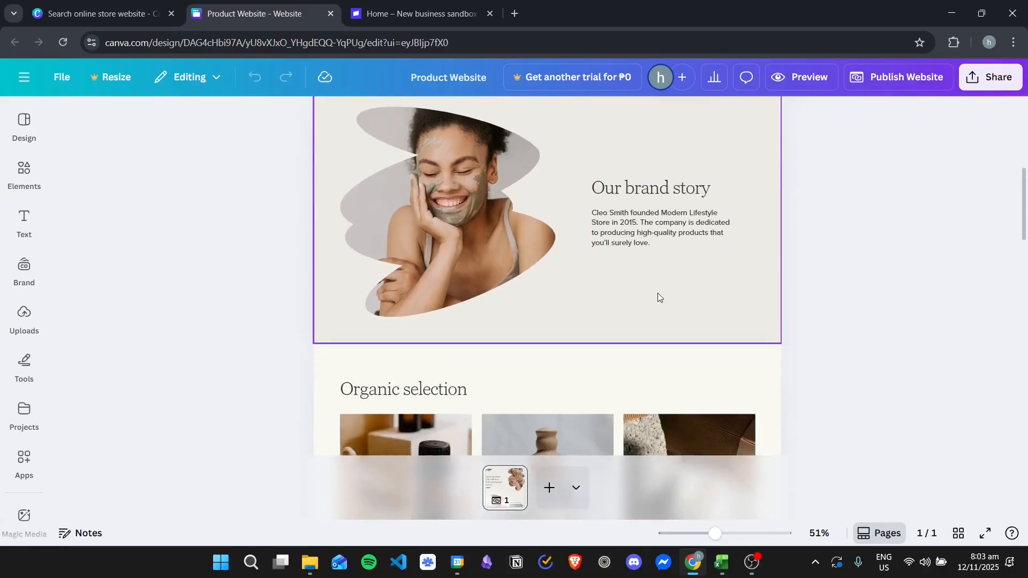
{"action": "scroll", "coordinate": [788, 316], "scroll_direction": "up", "scroll_amount": 1}
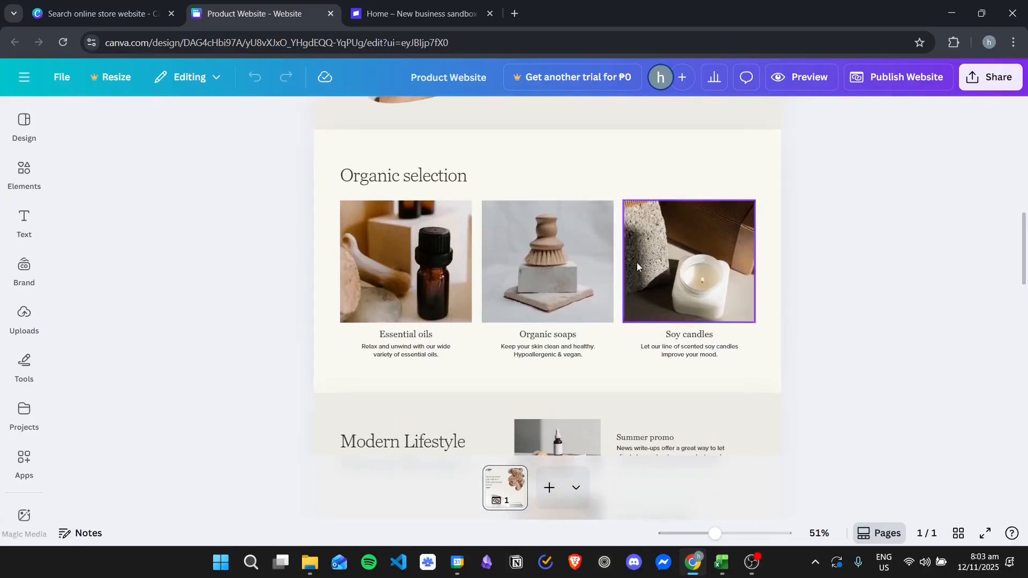
Review the remaining template sections, from the store news and the CEO quote to the Get in touch contact details
{"action": "scroll", "coordinate": [616, 262], "scroll_direction": "down", "scroll_amount": 4}
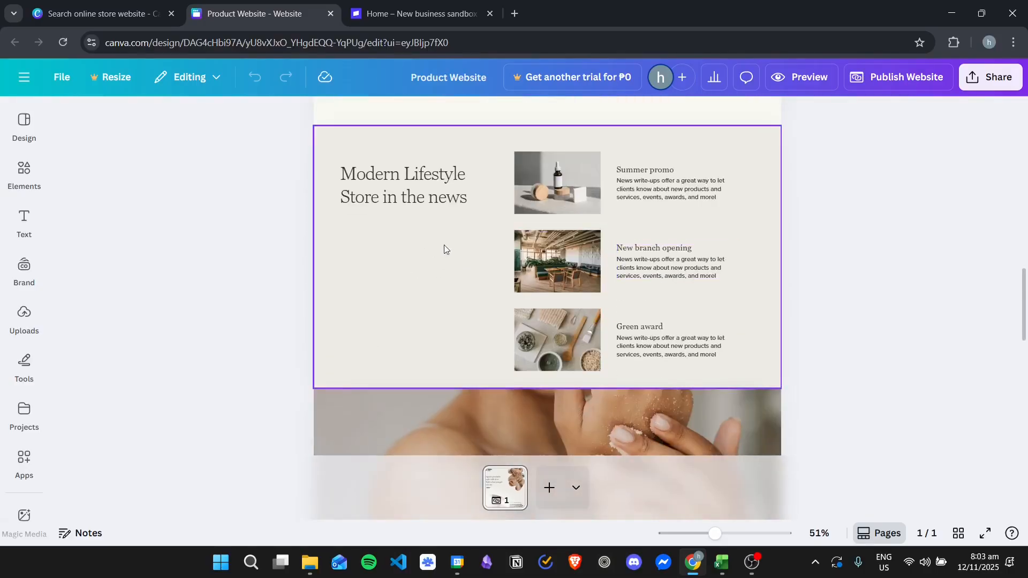
{"action": "scroll", "coordinate": [583, 264], "scroll_direction": "down", "scroll_amount": 2}
{"action": "scroll", "coordinate": [584, 264], "scroll_direction": "down", "scroll_amount": 3}
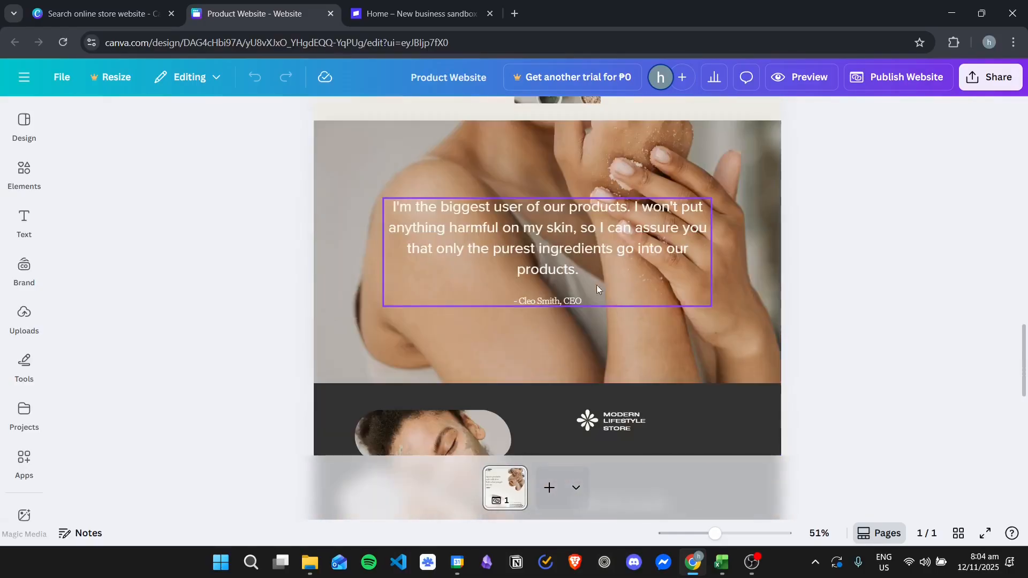
{"action": "scroll", "coordinate": [588, 266], "scroll_direction": "up", "scroll_amount": 1}
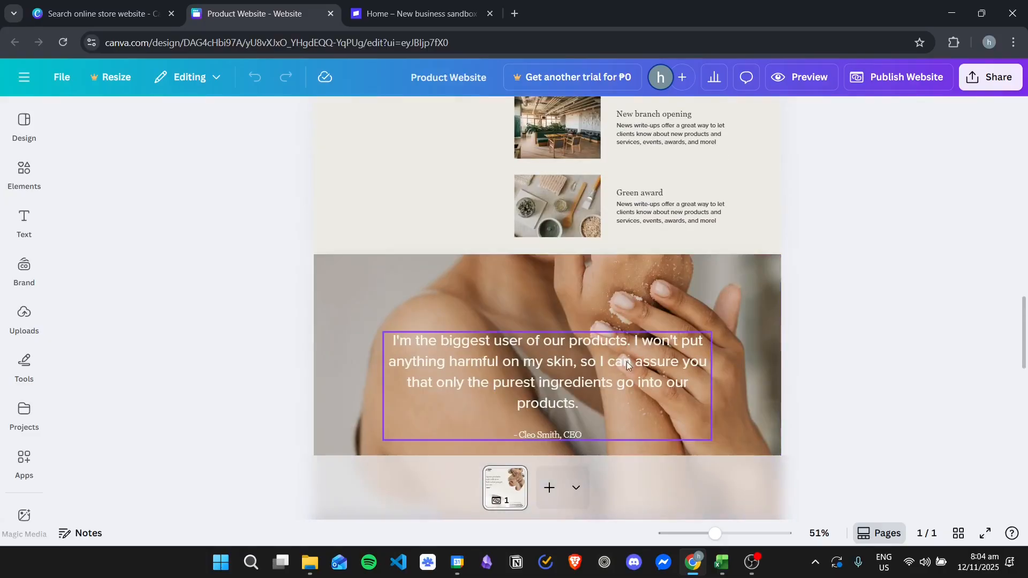
{"action": "scroll", "coordinate": [656, 290], "scroll_direction": "down", "scroll_amount": 6}
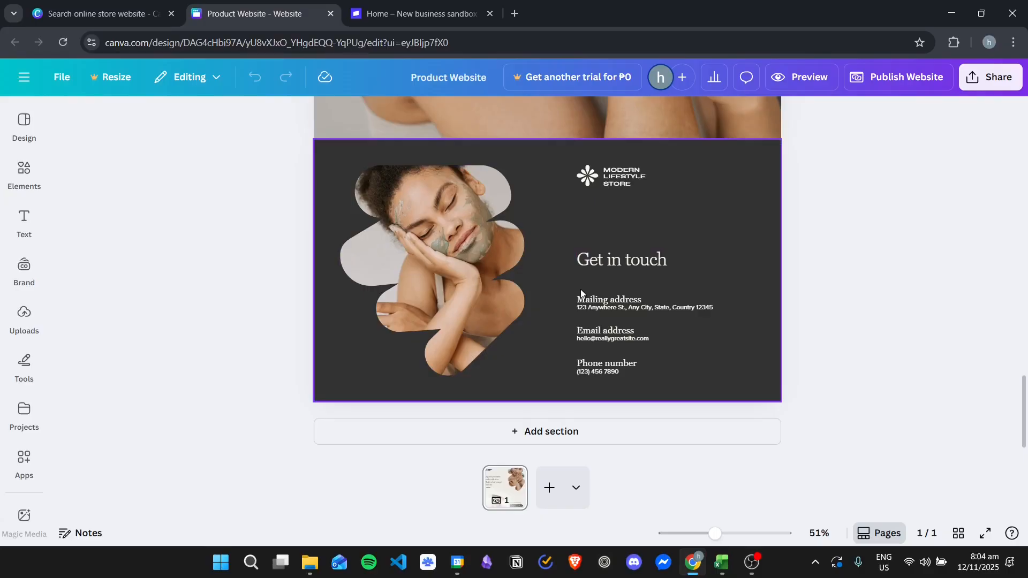
{"action": "scroll", "coordinate": [597, 275], "scroll_direction": "up", "scroll_amount": 15}
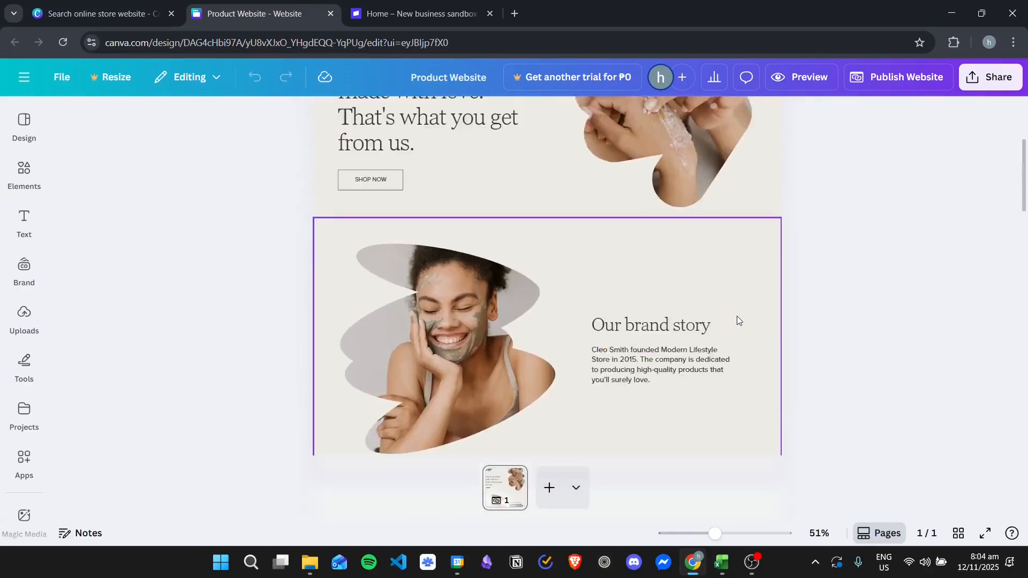
{"action": "scroll", "coordinate": [737, 317], "scroll_direction": "up", "scroll_amount": 3}
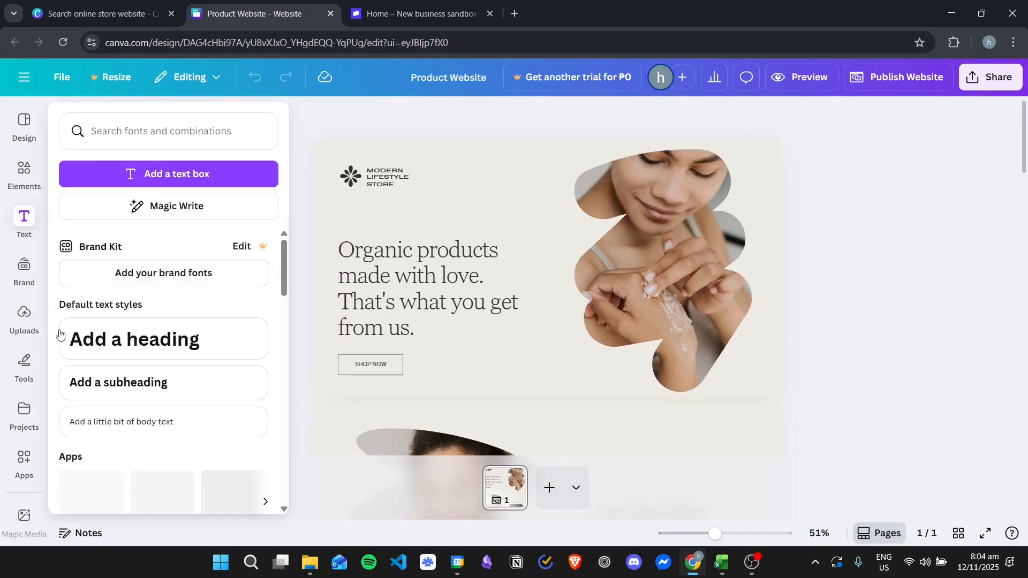
Search the elements library for "jewellery" and show only the photo results
{"action": "left_click", "coordinate": [29, 172]}
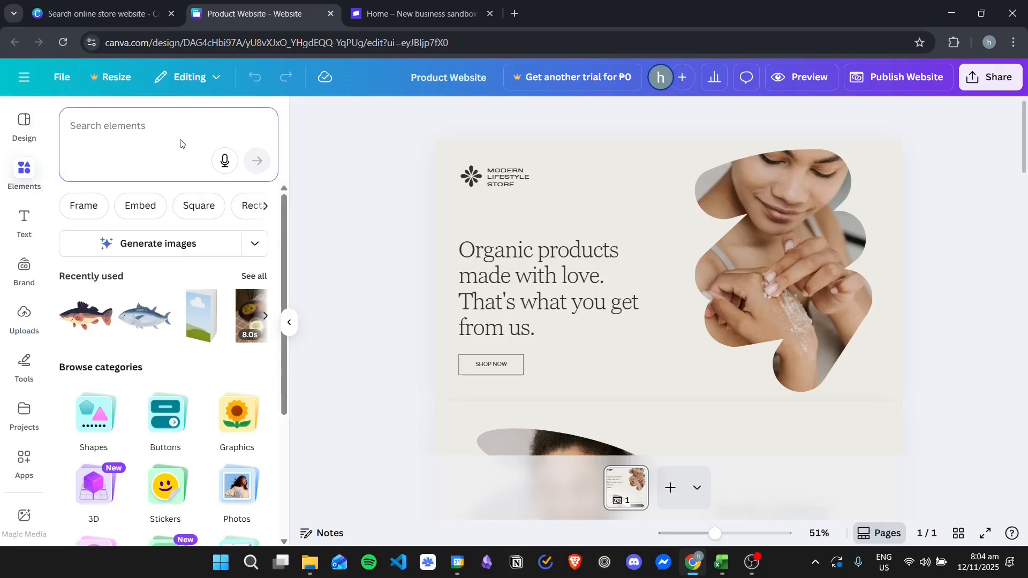
{"action": "type", "text": "jewellry"}
{"action": "key", "text": "Return"}
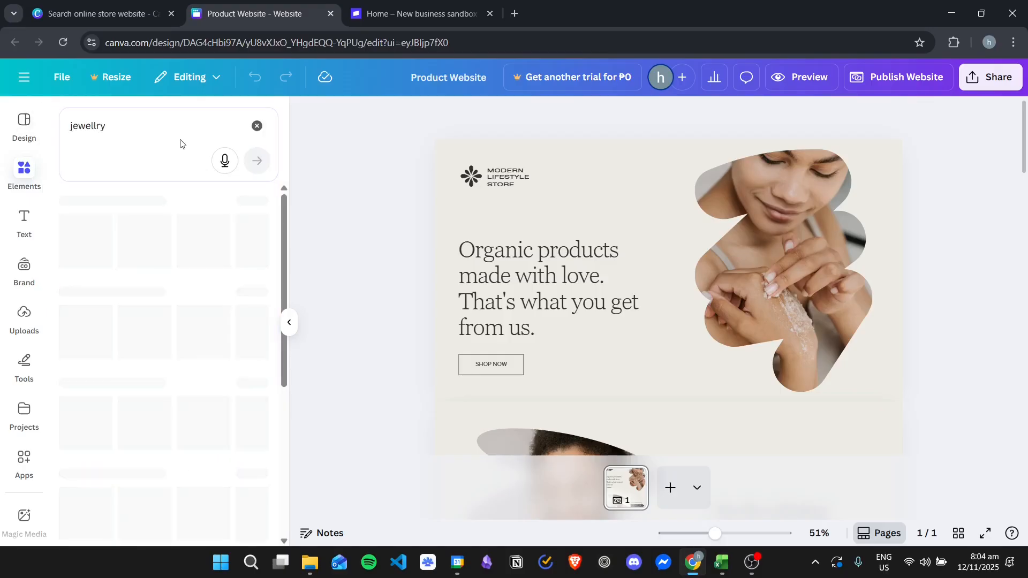
{"action": "left_click", "coordinate": [112, 126]}
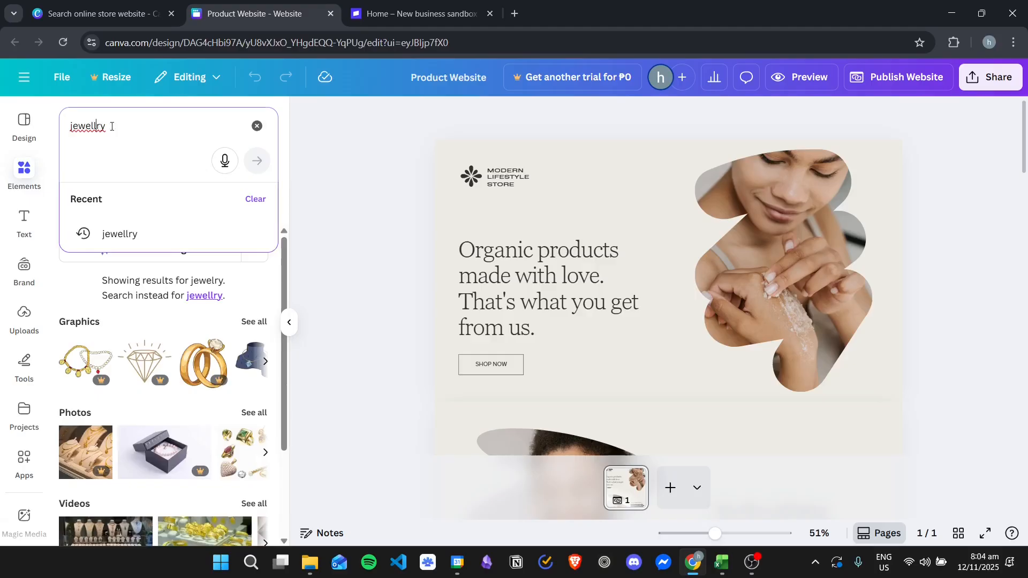
{"action": "key", "text": "BackSpace"}
{"action": "key", "text": "BackSpace"}
{"action": "type", "text": "ery"}
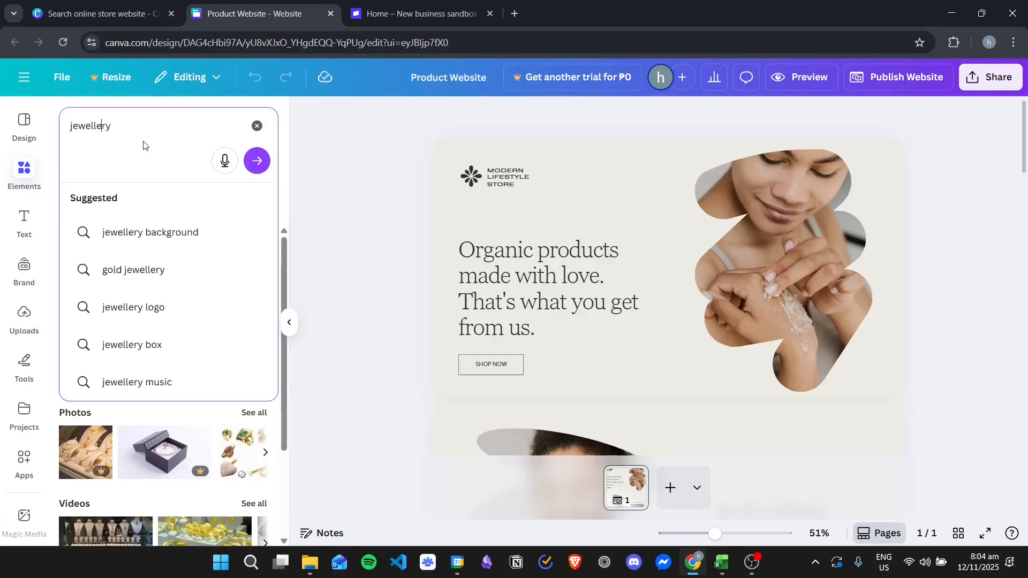
{"action": "key", "text": "Return"}
{"action": "scroll", "coordinate": [218, 332], "scroll_direction": "down", "scroll_amount": 1}
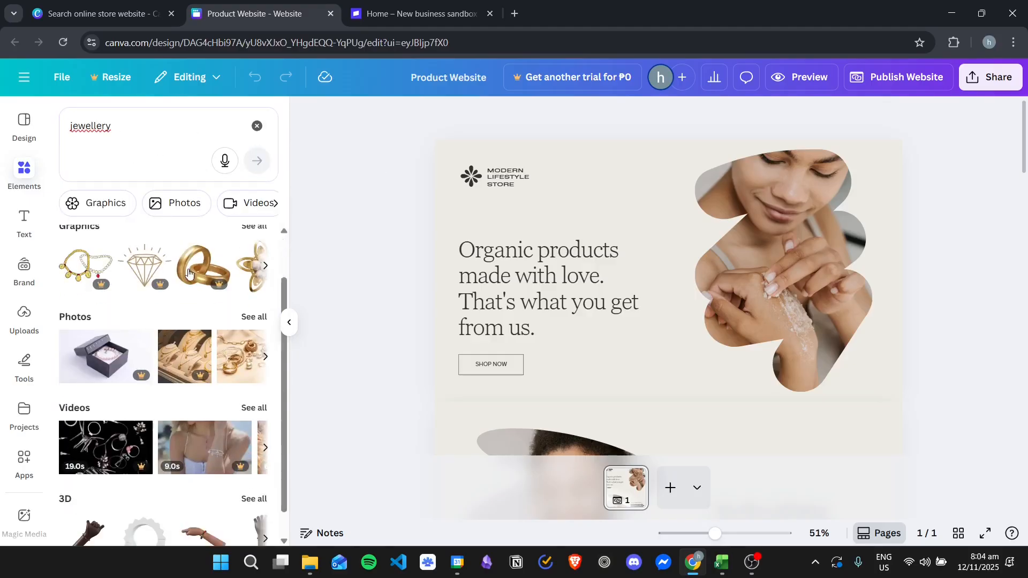
{"action": "left_click", "coordinate": [252, 309]}
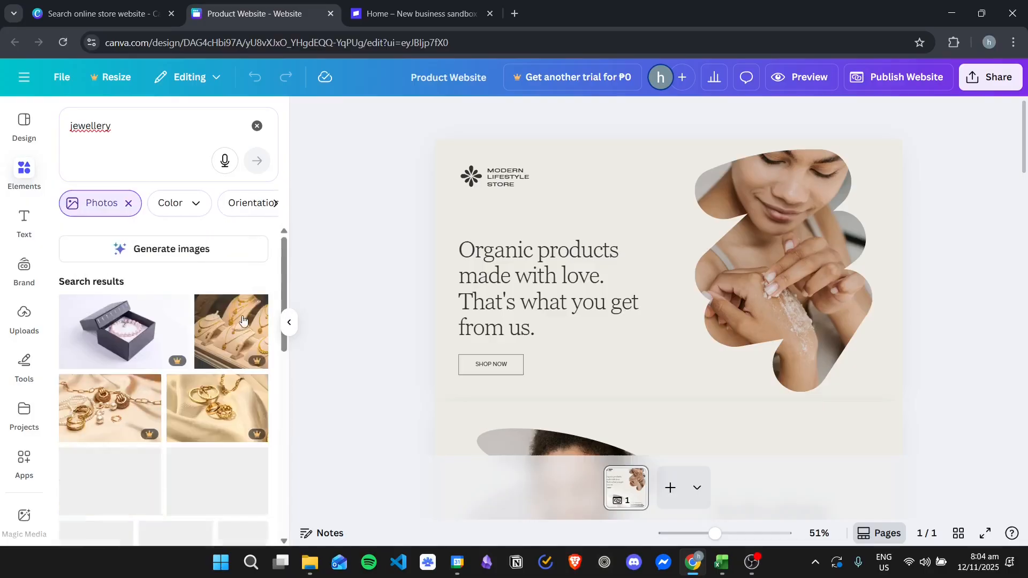
Replace the header image with the photo of gold earrings on a cream jewellery display
{"action": "scroll", "coordinate": [230, 365], "scroll_direction": "down", "scroll_amount": 5}
{"action": "scroll", "coordinate": [217, 368], "scroll_direction": "up", "scroll_amount": 1}
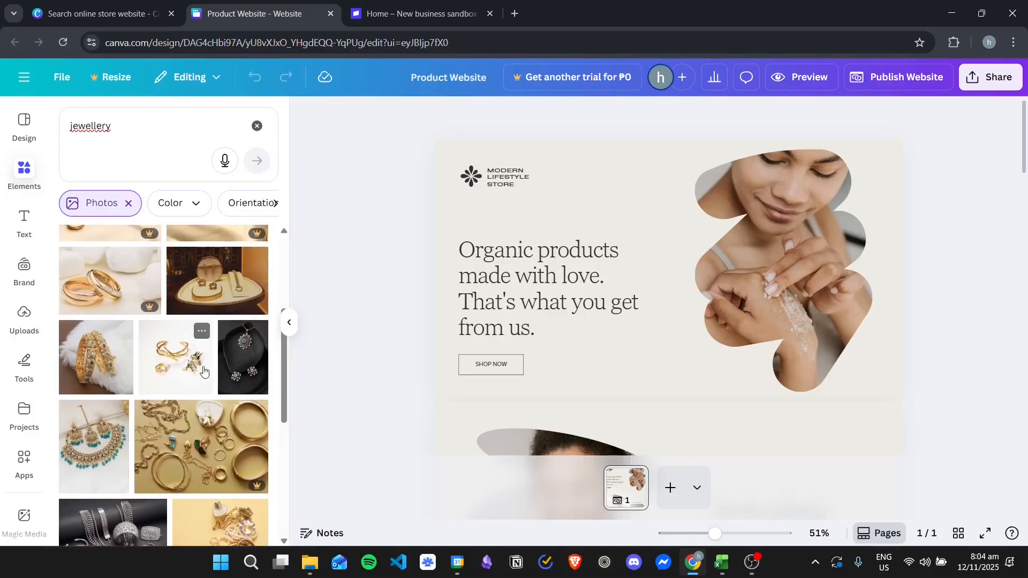
{"action": "left_click_drag", "start_coordinate": [230, 269], "coordinate": [765, 218]}
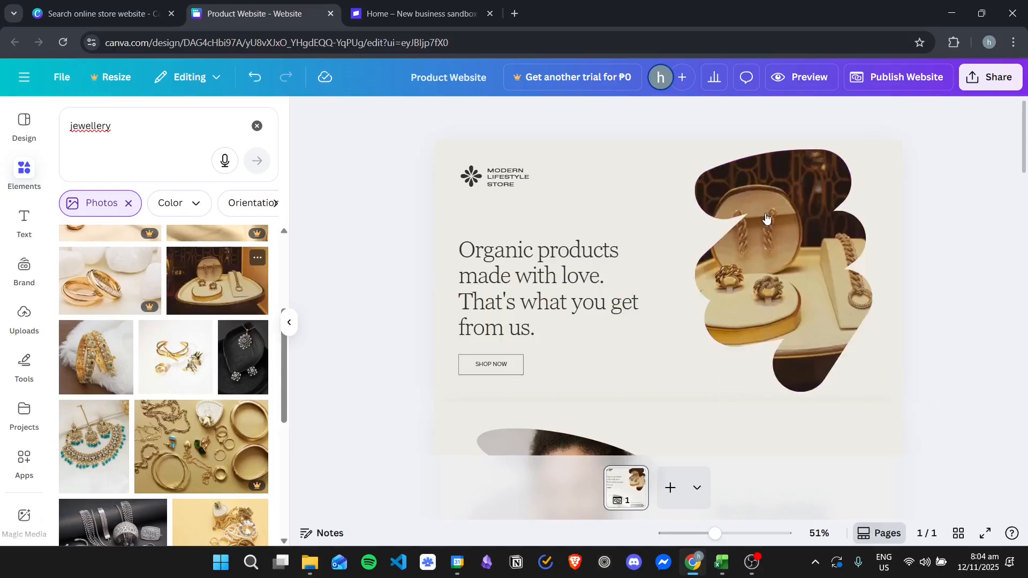
Replace the header image with the photo of a woman in a light blue shirt wearing a necklace
{"action": "scroll", "coordinate": [208, 353], "scroll_direction": "down", "scroll_amount": 1}
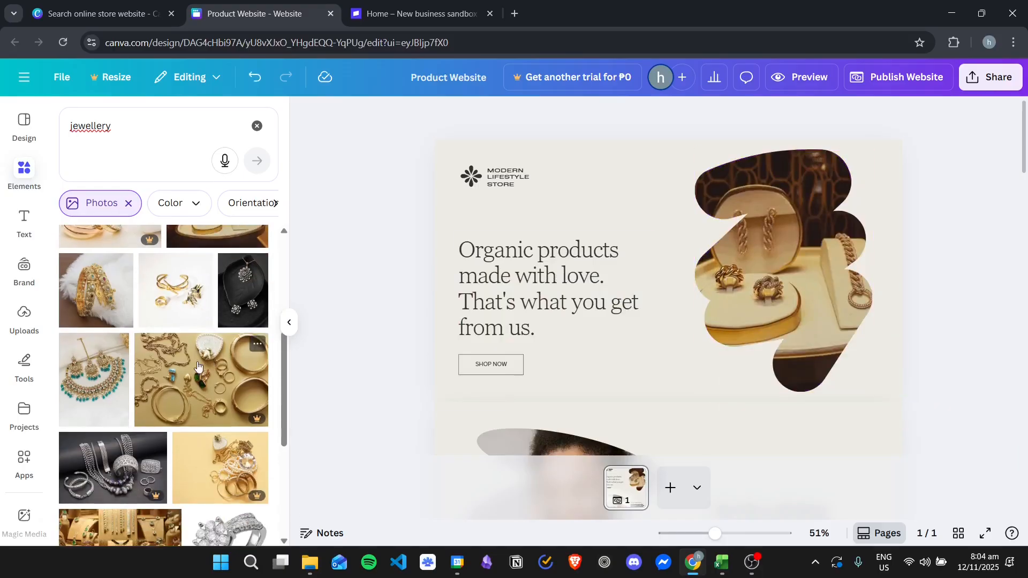
{"action": "scroll", "coordinate": [180, 361], "scroll_direction": "down", "scroll_amount": 2}
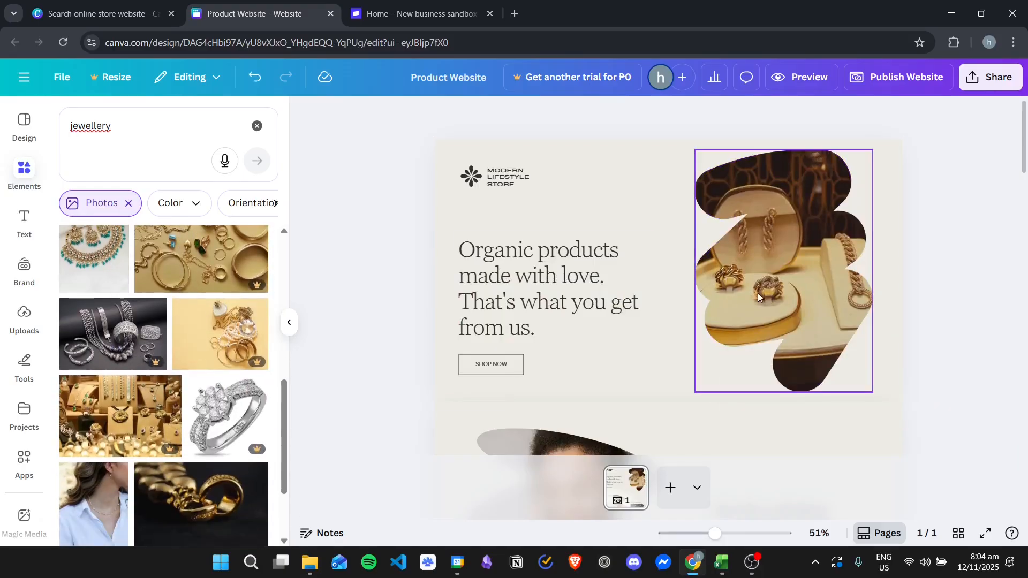
{"action": "scroll", "coordinate": [176, 374], "scroll_direction": "down", "scroll_amount": 1}
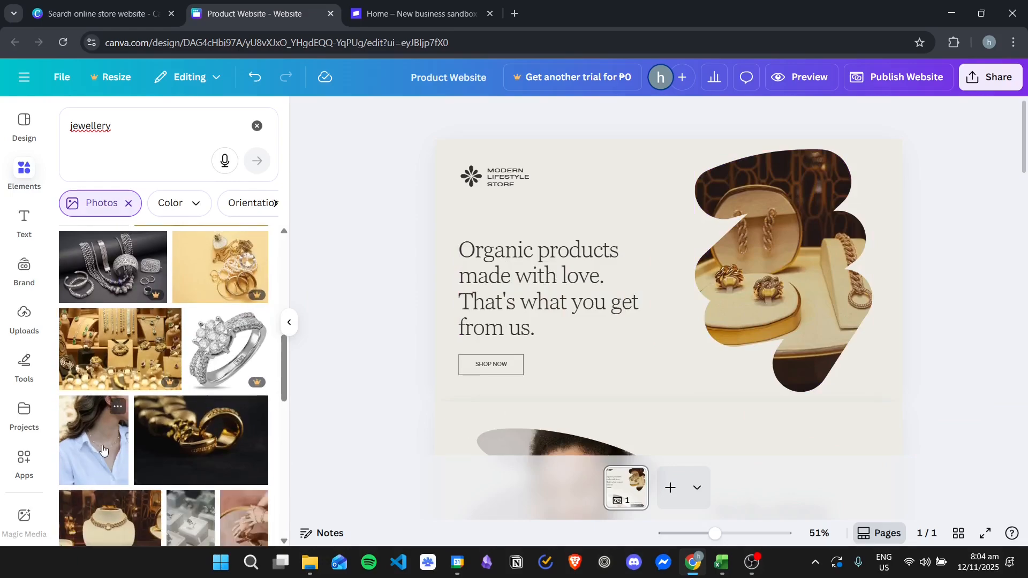
{"action": "left_click_drag", "start_coordinate": [103, 449], "coordinate": [739, 256]}
{"action": "double_click", "coordinate": [779, 262]}
{"action": "left_click", "coordinate": [993, 246]}
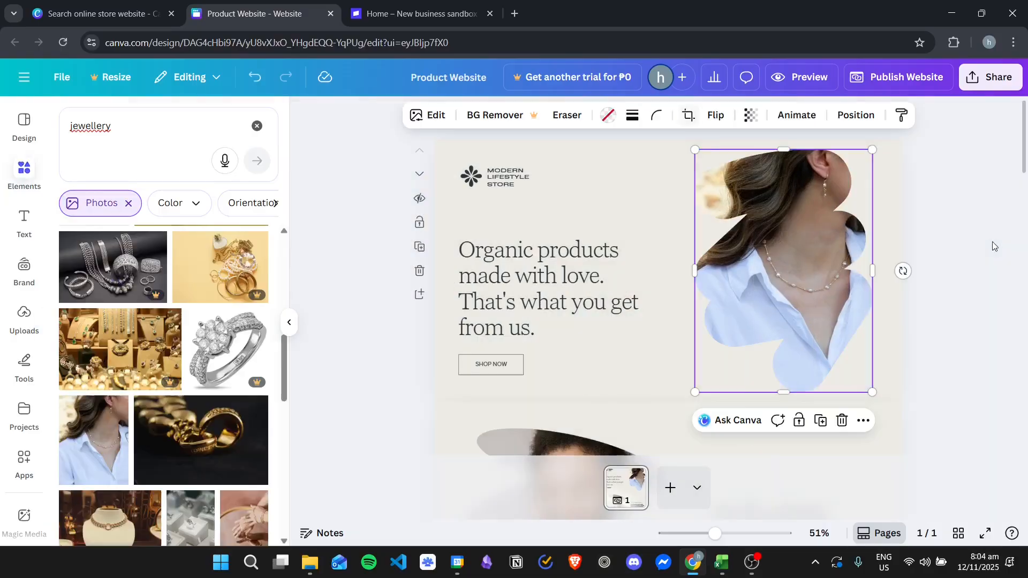
{"action": "left_click", "coordinate": [952, 244]}
Replace the image in the Our brand story section with the photo of hands wearing rings and a bracelet
{"action": "scroll", "coordinate": [263, 375], "scroll_direction": "down", "scroll_amount": 2}
{"action": "scroll", "coordinate": [364, 316], "scroll_direction": "down", "scroll_amount": 2}
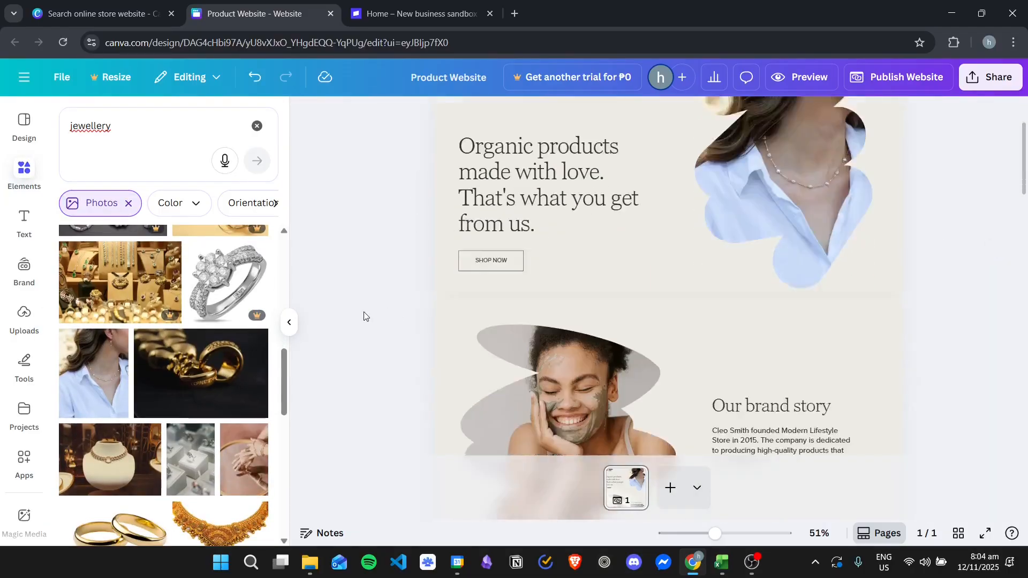
{"action": "scroll", "coordinate": [364, 316], "scroll_direction": "down", "scroll_amount": 3}
{"action": "scroll", "coordinate": [176, 374], "scroll_direction": "down", "scroll_amount": 2}
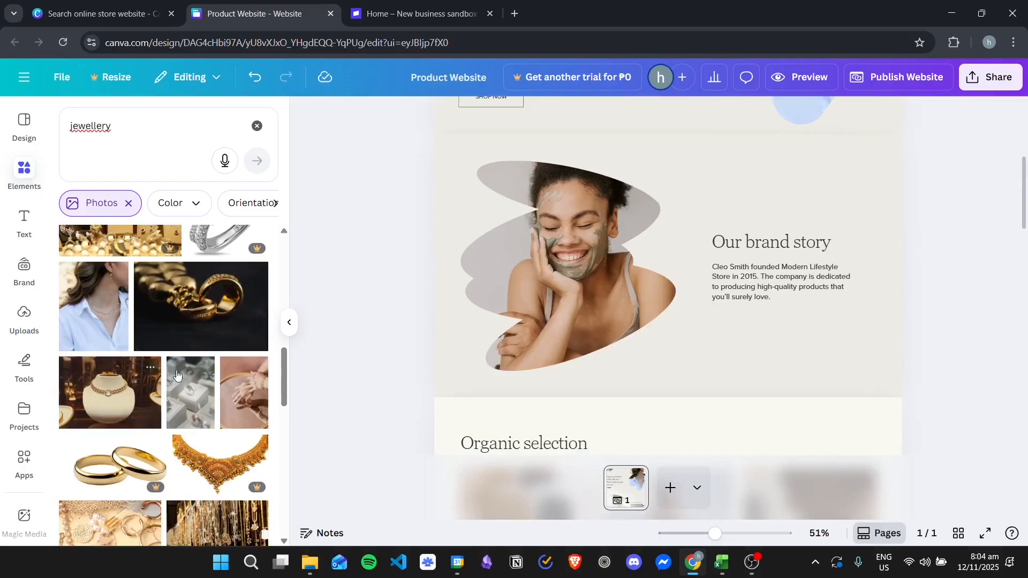
{"action": "left_click_drag", "start_coordinate": [243, 396], "coordinate": [530, 274]}
{"action": "left_click_drag", "start_coordinate": [541, 263], "coordinate": [563, 263]}
{"action": "double_click", "coordinate": [562, 255]}
{"action": "left_click", "coordinate": [376, 288]}
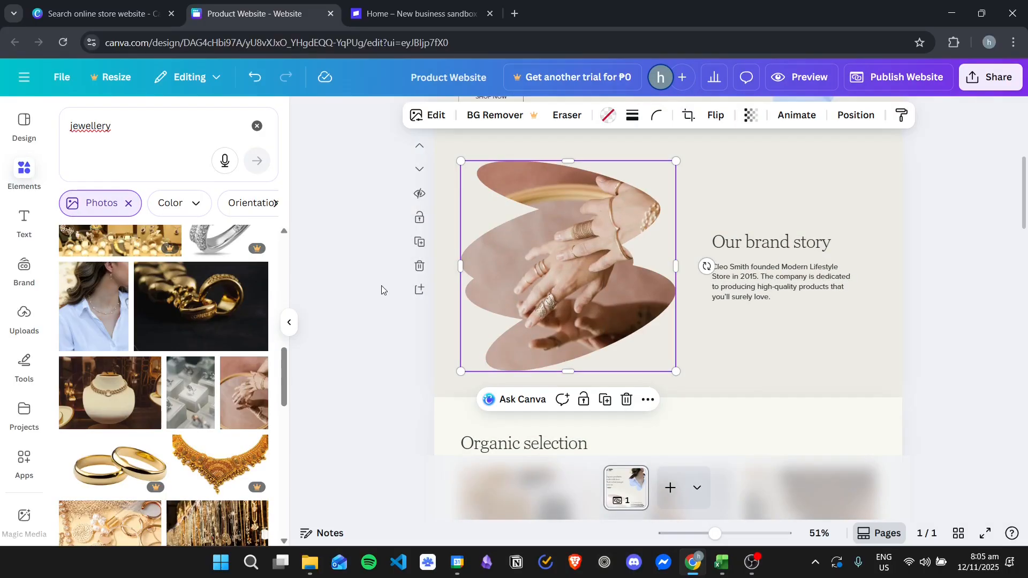
Replace the Essential oils image with the gold earrings photo and the Organic soaps image with the ring and bracelet photo
{"action": "scroll", "coordinate": [383, 262], "scroll_direction": "down", "scroll_amount": 3}
{"action": "scroll", "coordinate": [384, 262], "scroll_direction": "down", "scroll_amount": 1}
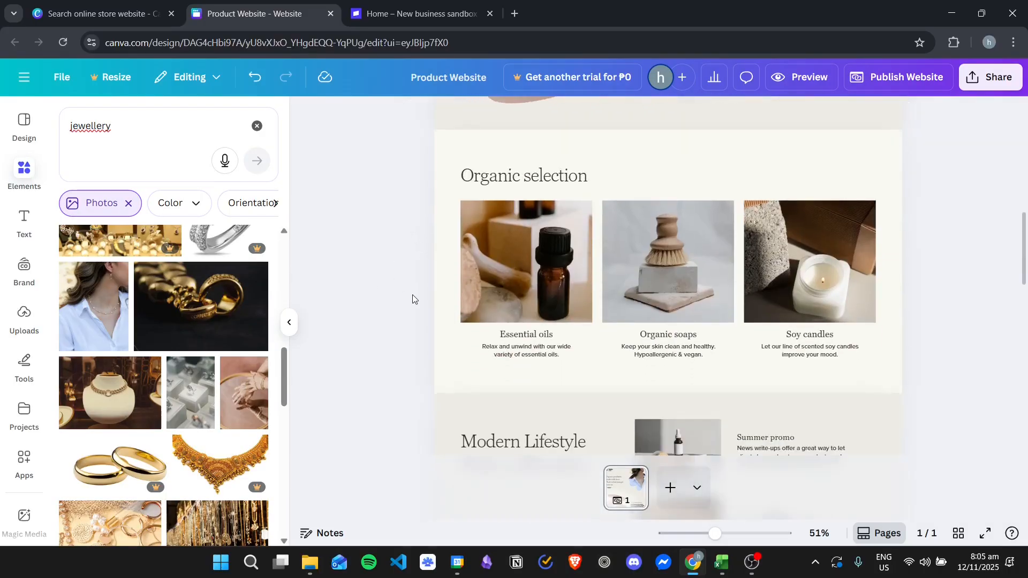
{"action": "scroll", "coordinate": [171, 348], "scroll_direction": "down", "scroll_amount": 4}
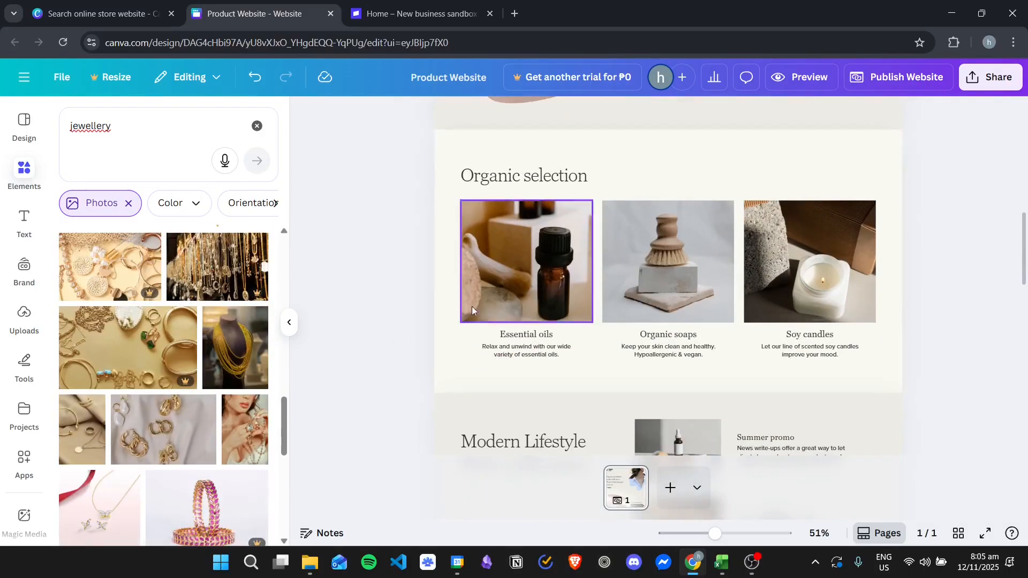
{"action": "left_click_drag", "start_coordinate": [162, 439], "coordinate": [522, 264]}
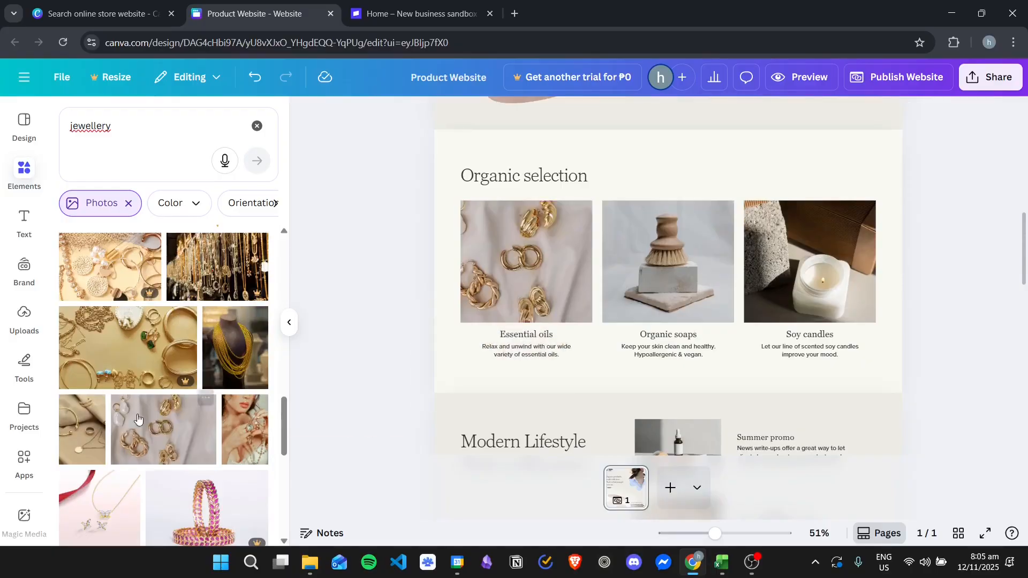
{"action": "mouse_move", "coordinate": [81, 436]}
{"action": "left_mouse_down"}
{"action": "mouse_move", "coordinate": [664, 271]}
{"action": "mouse_move", "coordinate": [656, 259]}
{"action": "mouse_move", "coordinate": [670, 249]}
{"action": "left_mouse_up"}
Replace the Soy candles image with the pendant necklace photo and the Organic soaps image with the hand wearing a gold bracelet
{"action": "scroll", "coordinate": [248, 411], "scroll_direction": "down", "scroll_amount": 5}
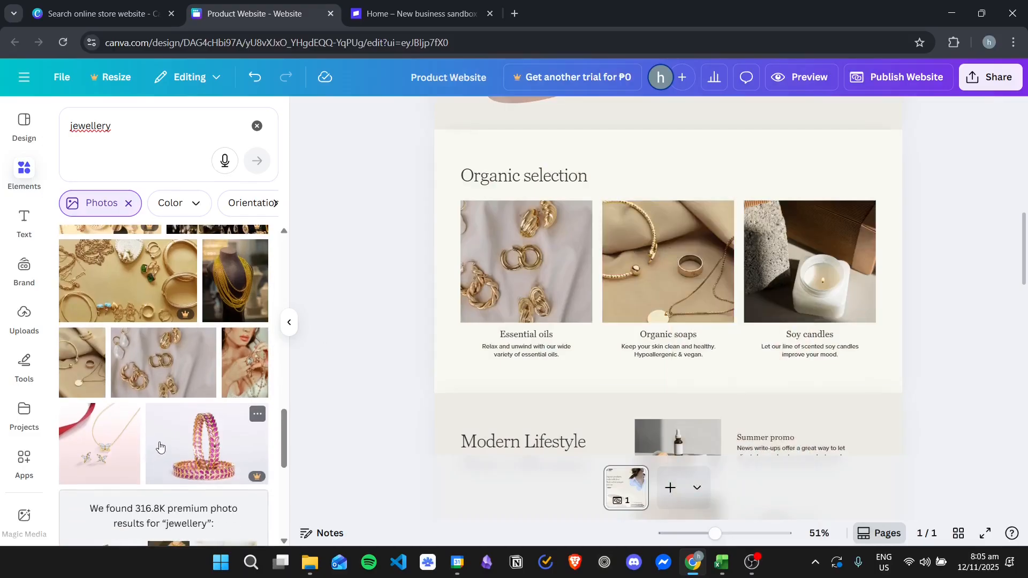
{"action": "scroll", "coordinate": [248, 410], "scroll_direction": "down", "scroll_amount": 4}
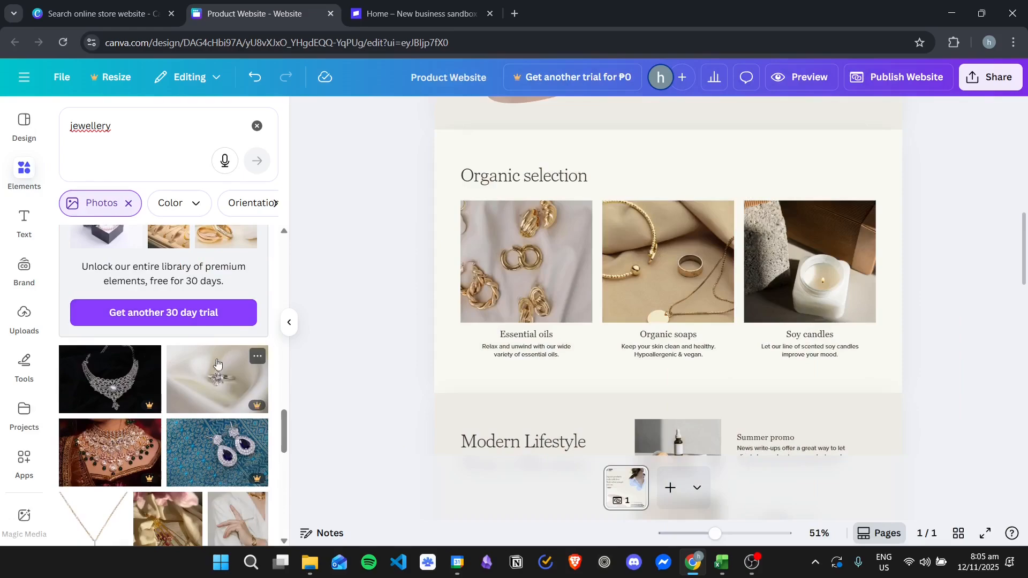
{"action": "scroll", "coordinate": [257, 361], "scroll_direction": "down", "scroll_amount": 4}
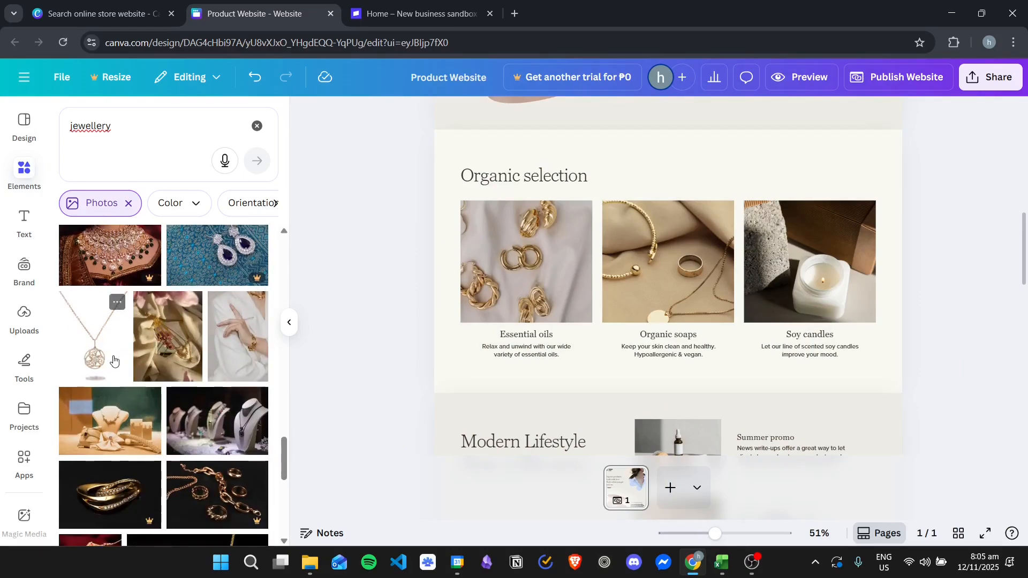
{"action": "left_click_drag", "start_coordinate": [101, 336], "coordinate": [792, 261]}
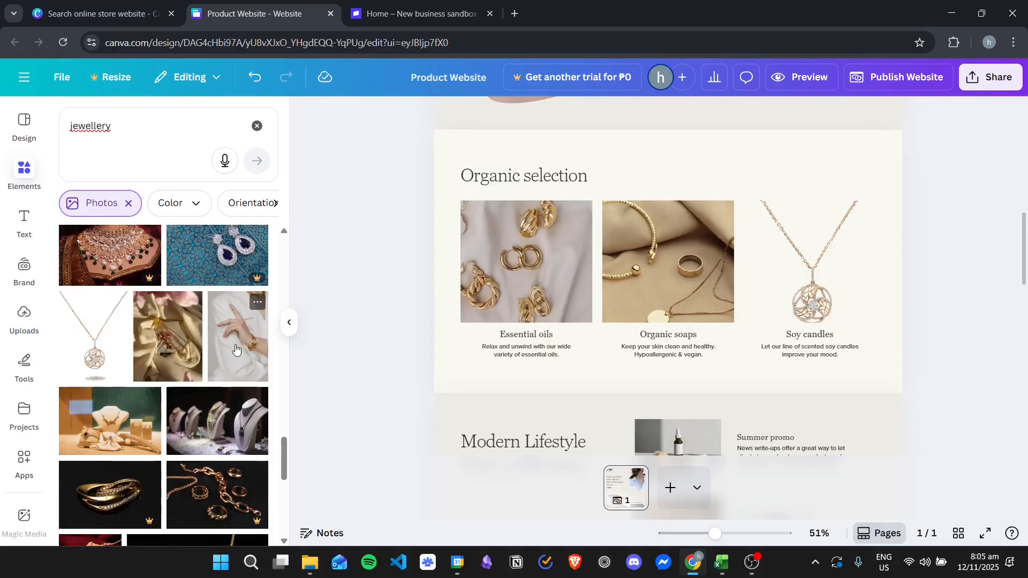
{"action": "left_click_drag", "start_coordinate": [236, 351], "coordinate": [667, 261]}
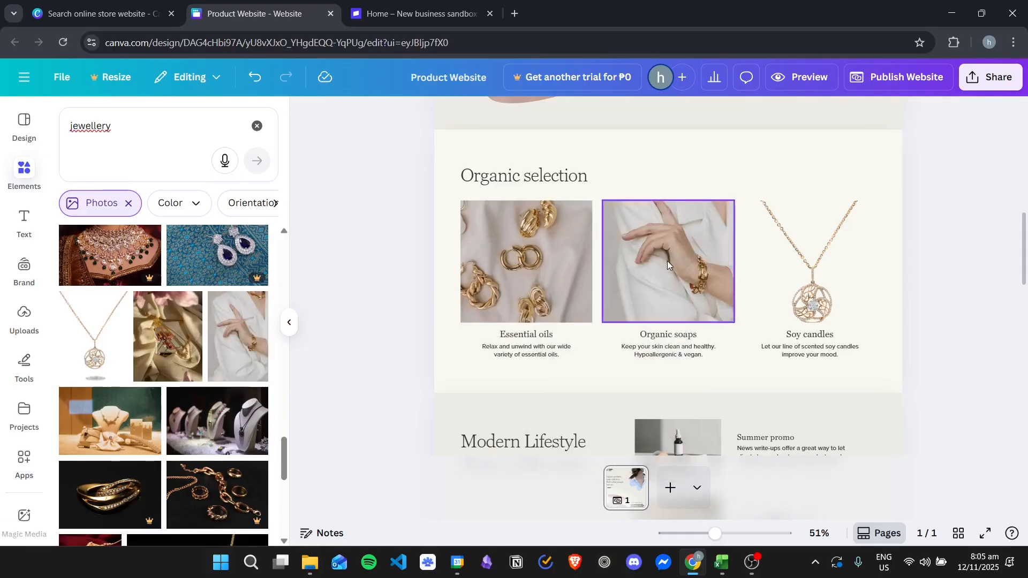
Shift the gold earrings photo sideways within its frame above the Essential oils caption
{"action": "scroll", "coordinate": [188, 336], "scroll_direction": "down", "scroll_amount": 5}
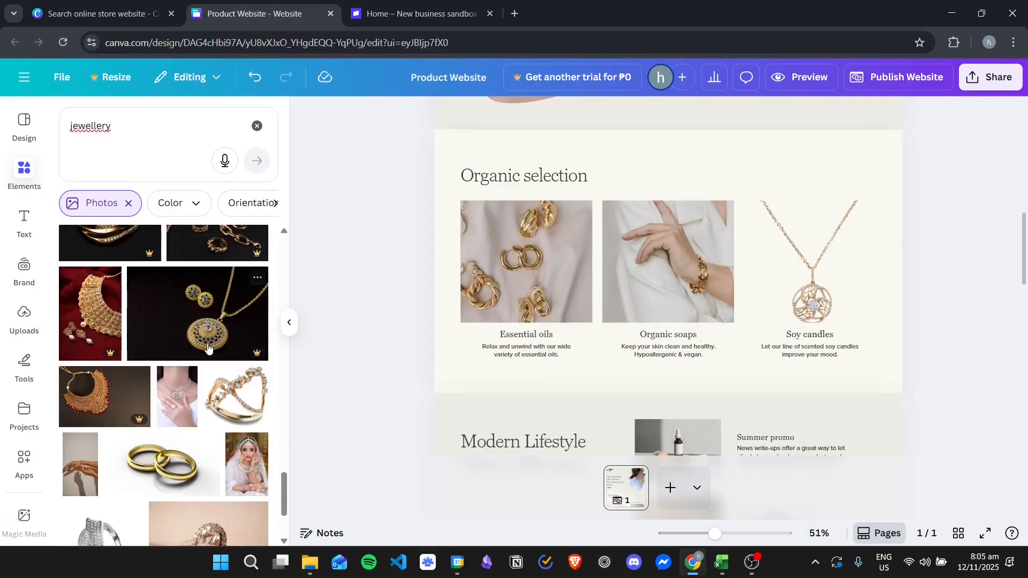
{"action": "left_click", "coordinate": [552, 255]}
{"action": "double_click", "coordinate": [553, 255]}
{"action": "mouse_move", "coordinate": [551, 258]}
{"action": "left_mouse_down"}
{"action": "mouse_move", "coordinate": [566, 262]}
{"action": "mouse_move", "coordinate": [526, 264]}
{"action": "mouse_move", "coordinate": [540, 264]}
{"action": "left_mouse_up"}
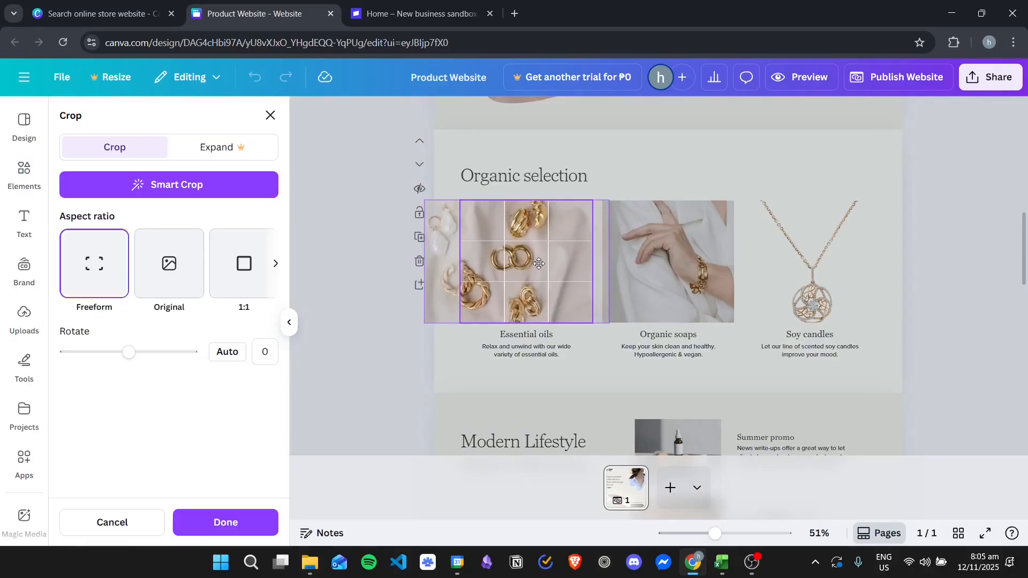
{"action": "left_click", "coordinate": [953, 281]}
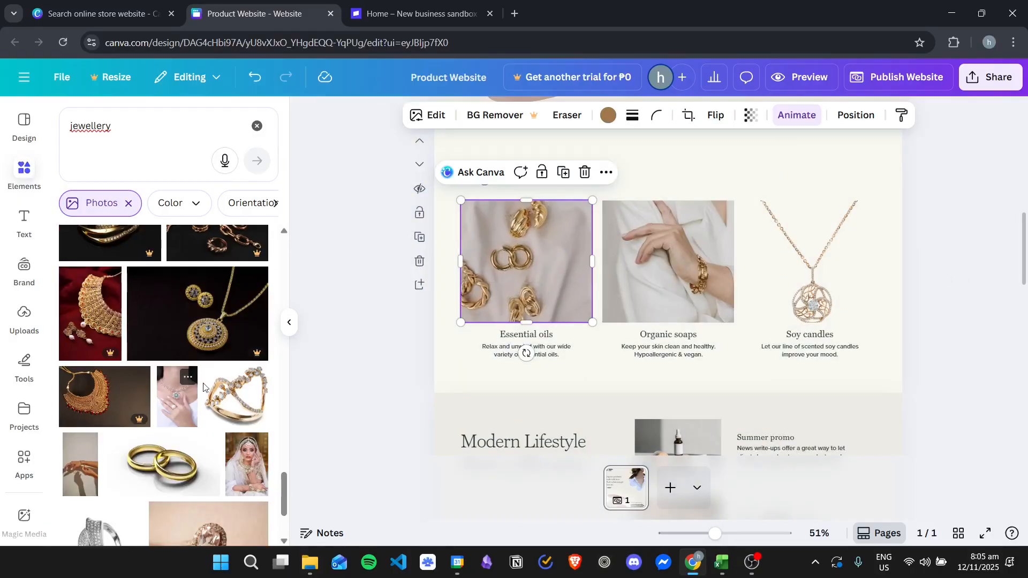
Replace the image above the Essential oils caption with the photo of two plain gold rings
{"action": "scroll", "coordinate": [187, 396], "scroll_direction": "down", "scroll_amount": 1}
{"action": "left_click_drag", "start_coordinate": [173, 408], "coordinate": [544, 271]}
{"action": "left_click", "coordinate": [880, 263]}
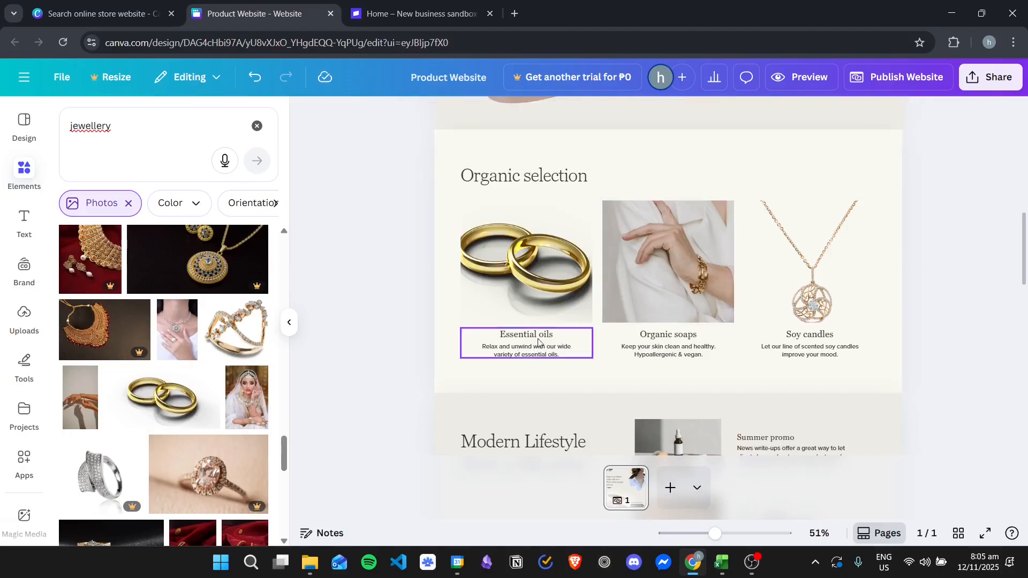
Change the "Essential oils" product title to "Gold Ring"
{"action": "left_click", "coordinate": [551, 334]}
{"action": "left_click", "coordinate": [551, 335]}
{"action": "type", "text": "Ring"}
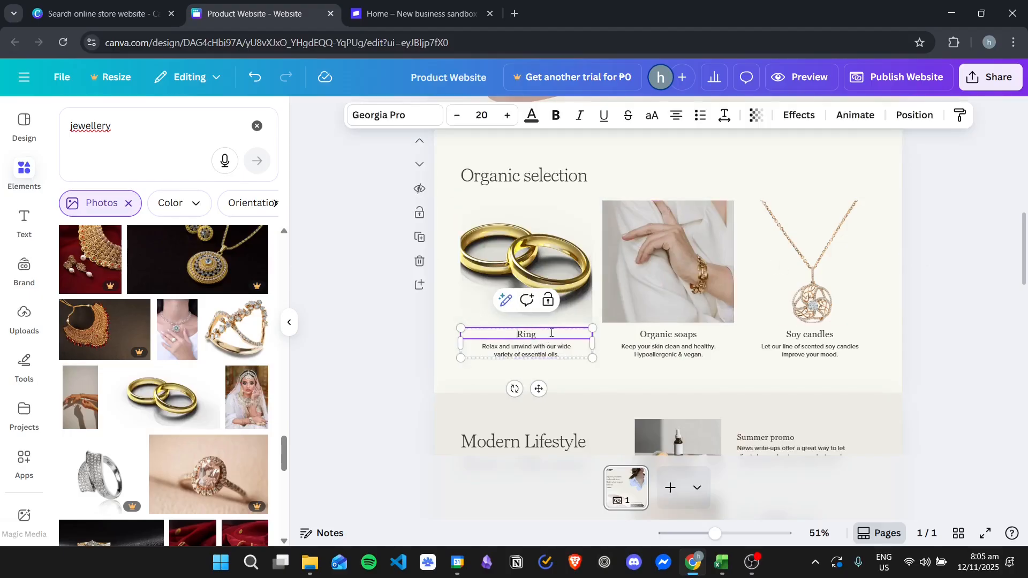
{"action": "type", "text": "Gold"}
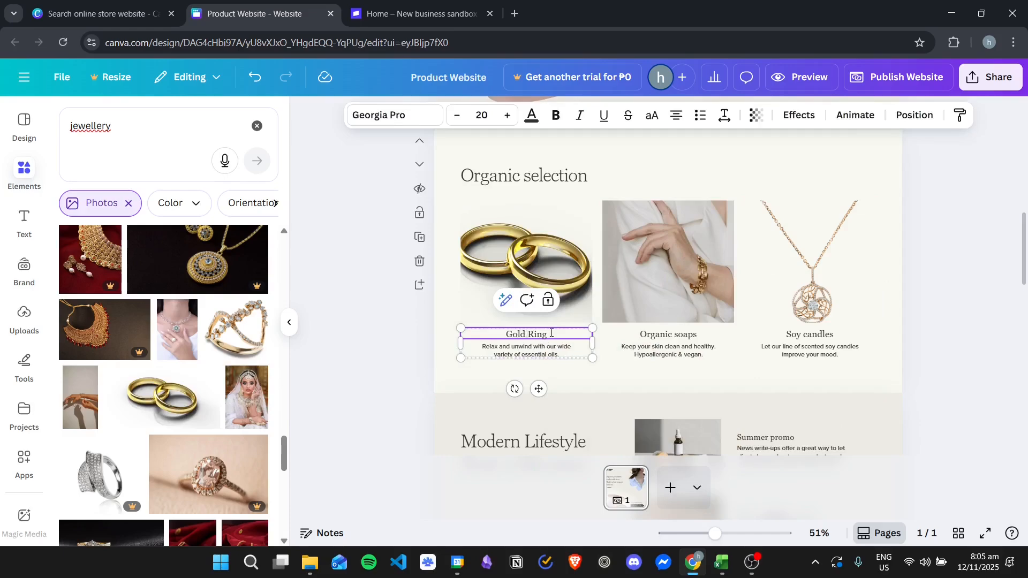
Change the "Organic soaps" product title to "Gold Bracelet"
{"action": "left_click", "coordinate": [691, 334]}
{"action": "left_click", "coordinate": [693, 334]}
{"action": "left_click", "coordinate": [697, 334]}
{"action": "type", "text": "G"}
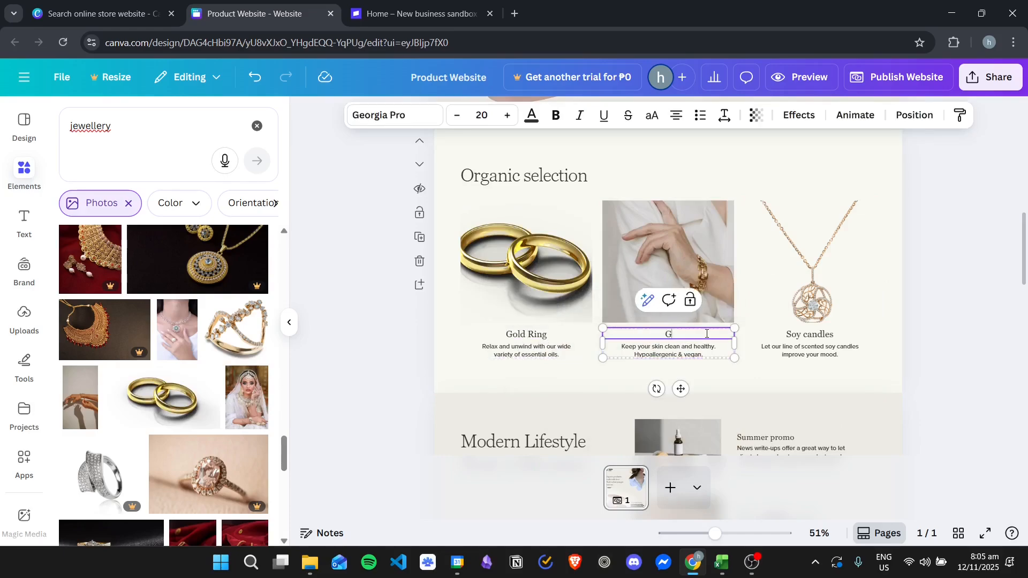
{"action": "type", "text": "old Bracelet"}
Change the "Soy candles" product title to "Gold Necklace"
{"action": "left_click", "coordinate": [828, 336]}
{"action": "left_click", "coordinate": [838, 336]}
{"action": "left_click", "coordinate": [839, 336]}
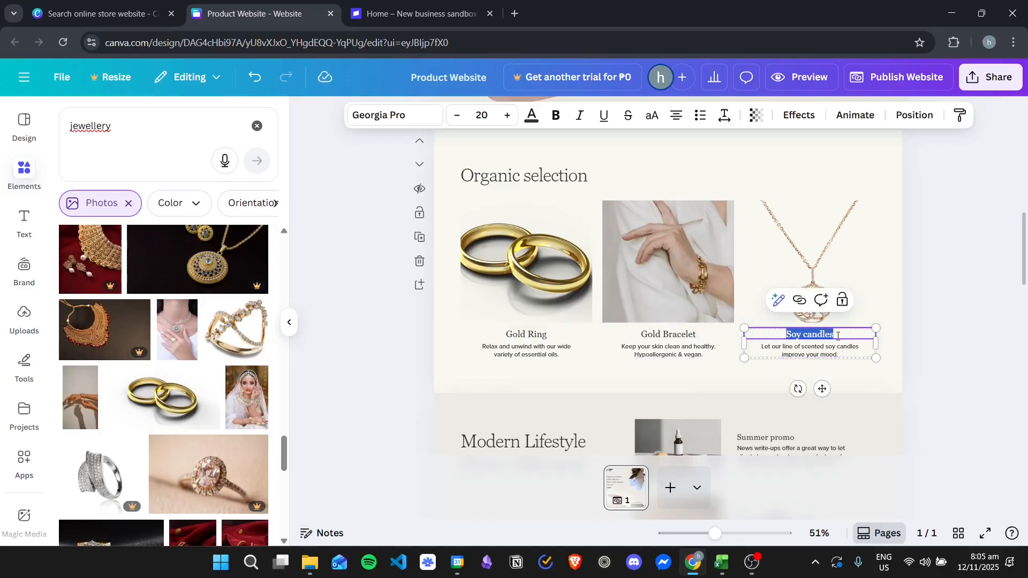
{"action": "type", "text": "Gold Necklac"}
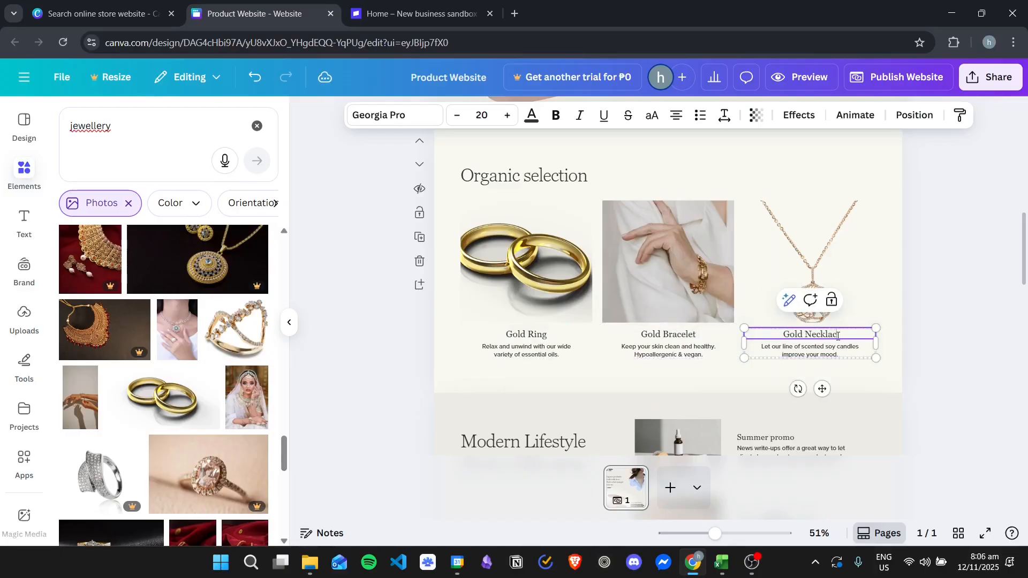
{"action": "type", "text": "e"}
Replace the description under the Gold Ring title with "Authentic Gold Ring Design"
{"action": "left_click", "coordinate": [569, 347]}
{"action": "left_click", "coordinate": [552, 354]}
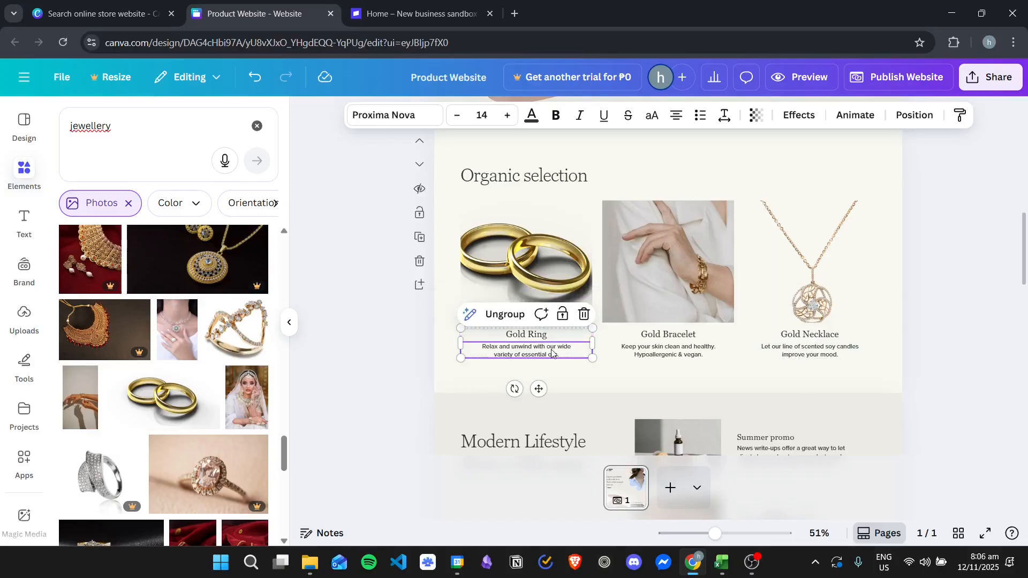
{"action": "left_click", "coordinate": [569, 351]}
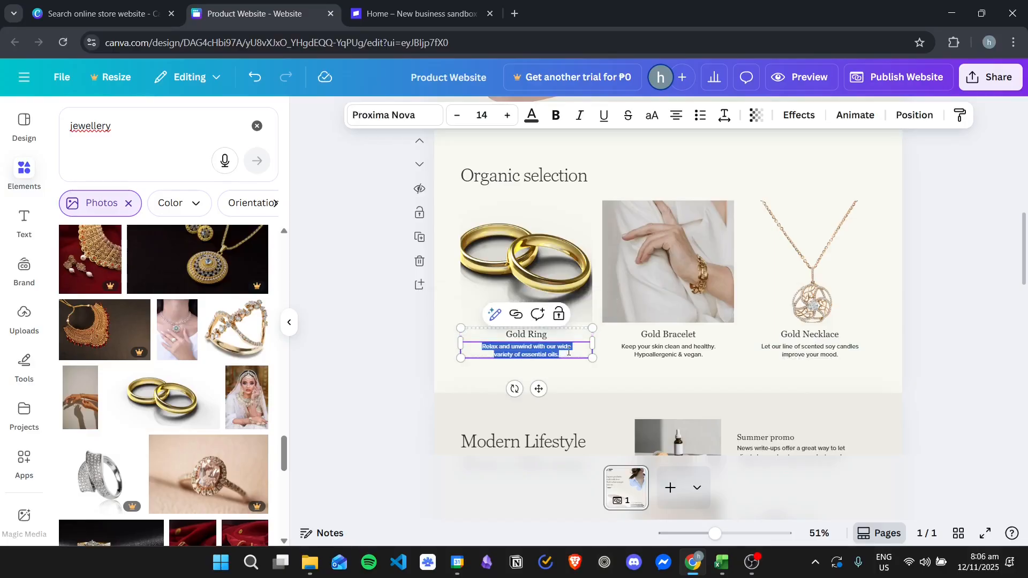
{"action": "type", "text": "Authentic Gold Ring fo"}
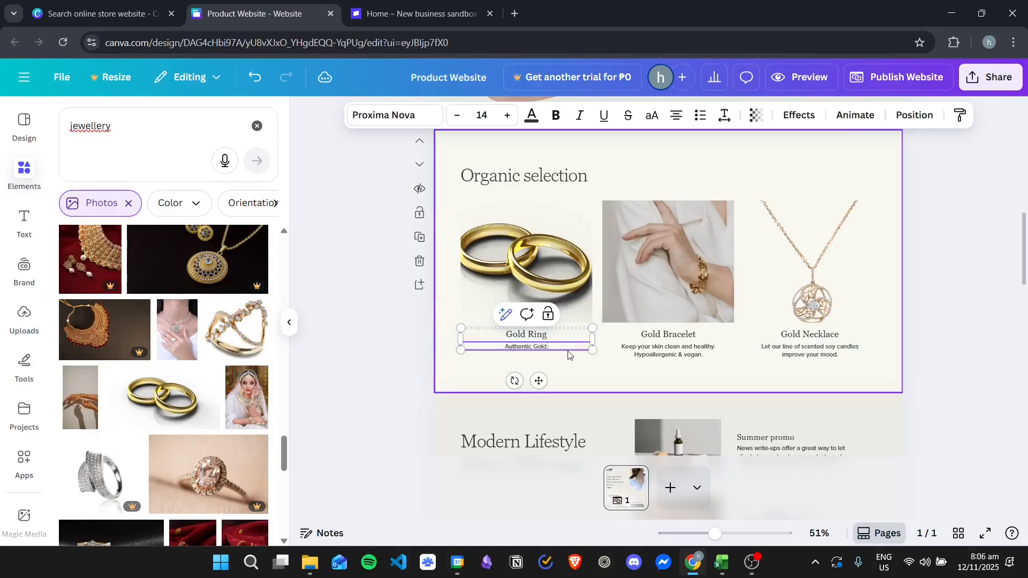
{"action": "key", "text": "BackSpace"}
{"action": "key", "text": "BackSpace"}
{"action": "type", "text": "Design"}
Replace the description under the Gold Bracelet title with "Authentic Gold Bracelet Design"
{"action": "left_click", "coordinate": [664, 358]}
{"action": "left_click", "coordinate": [693, 355]}
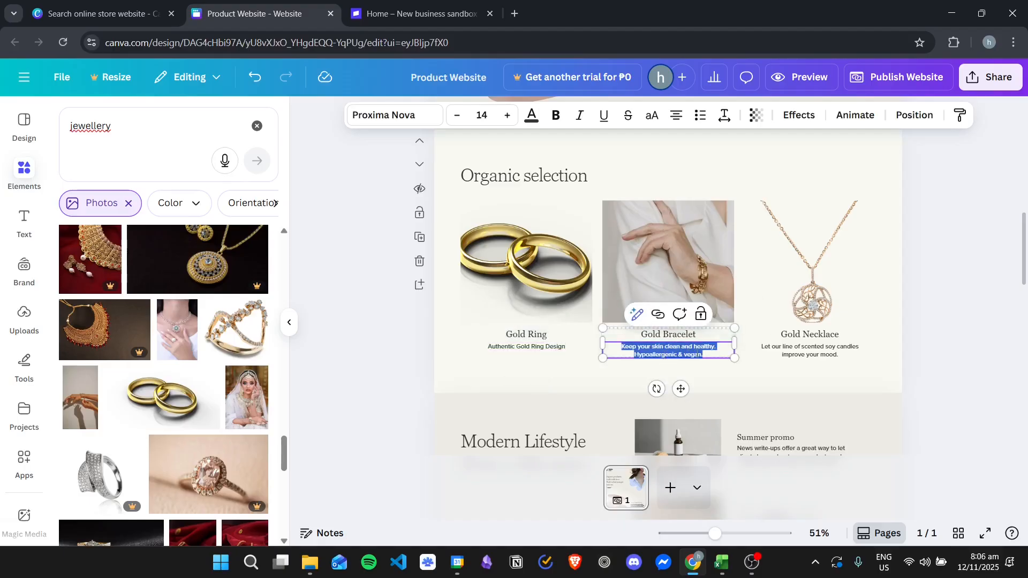
{"action": "type", "text": "Aut"}
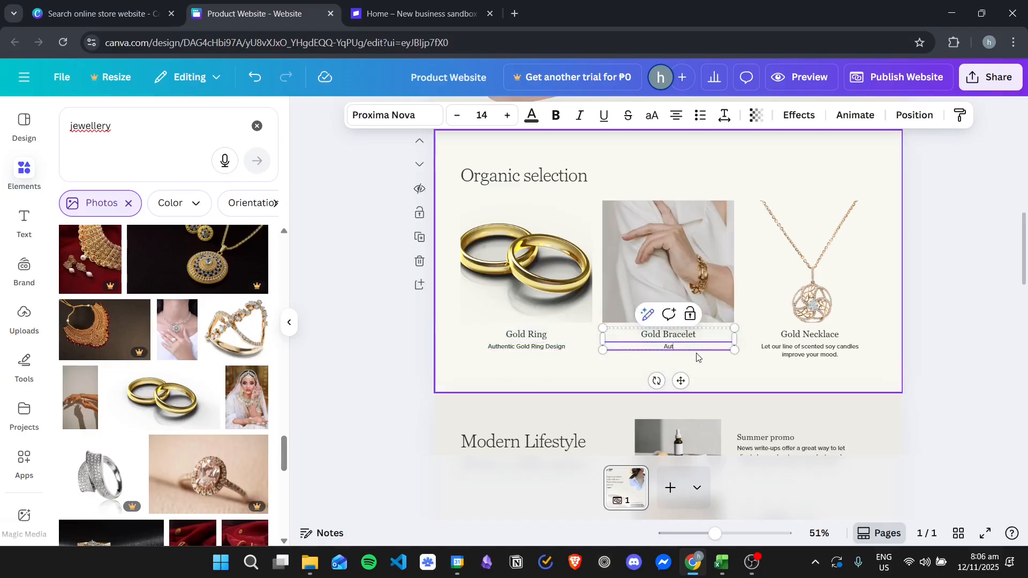
{"action": "type", "text": "hentic Gold B"}
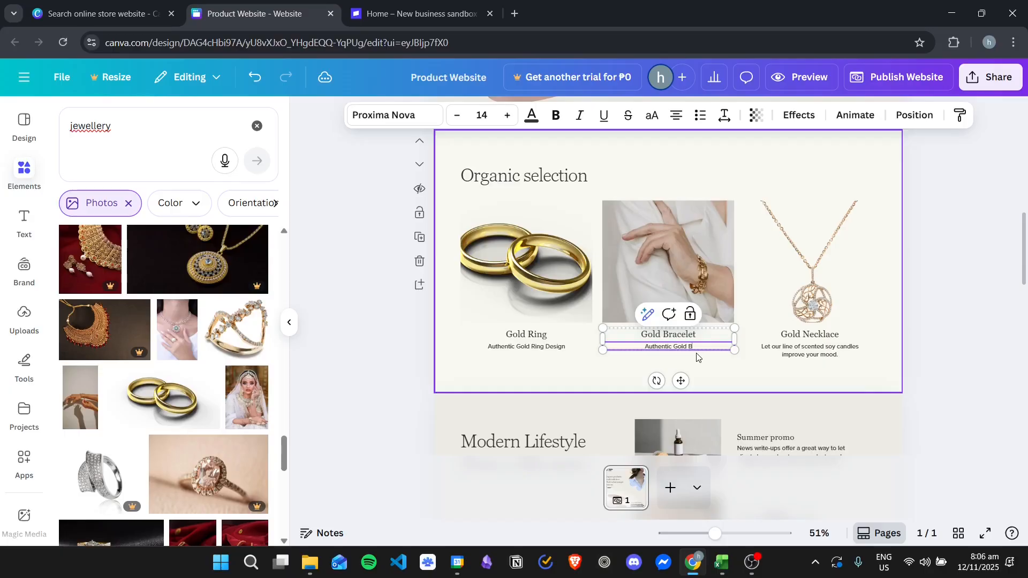
{"action": "type", "text": "racelet Design"}
Replace the description under the Gold Necklace title with "Authentic Gold Necklace"
{"action": "left_click", "coordinate": [828, 351]}
{"action": "double_click", "coordinate": [843, 349]}
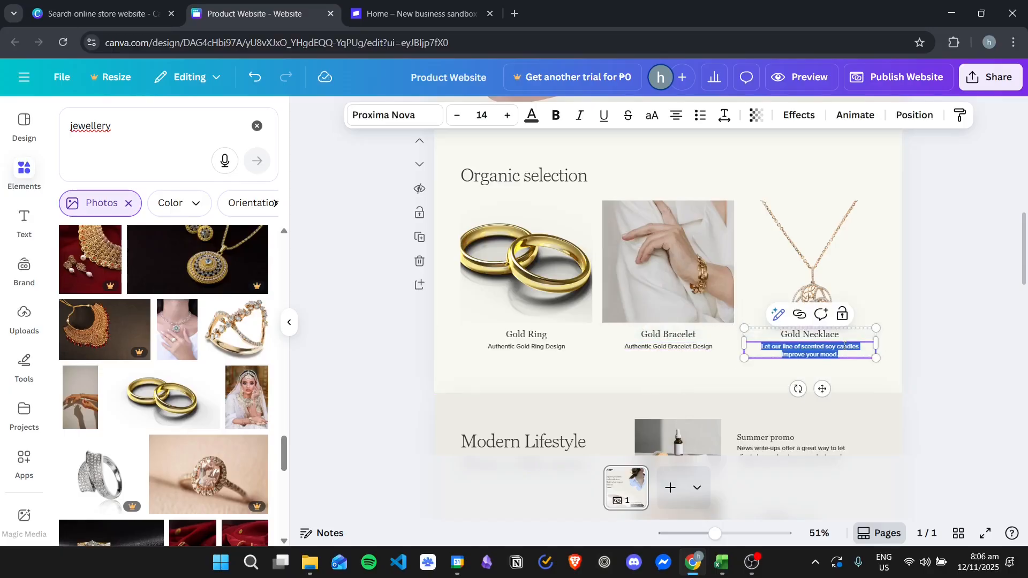
{"action": "type", "text": "Authentic G"}
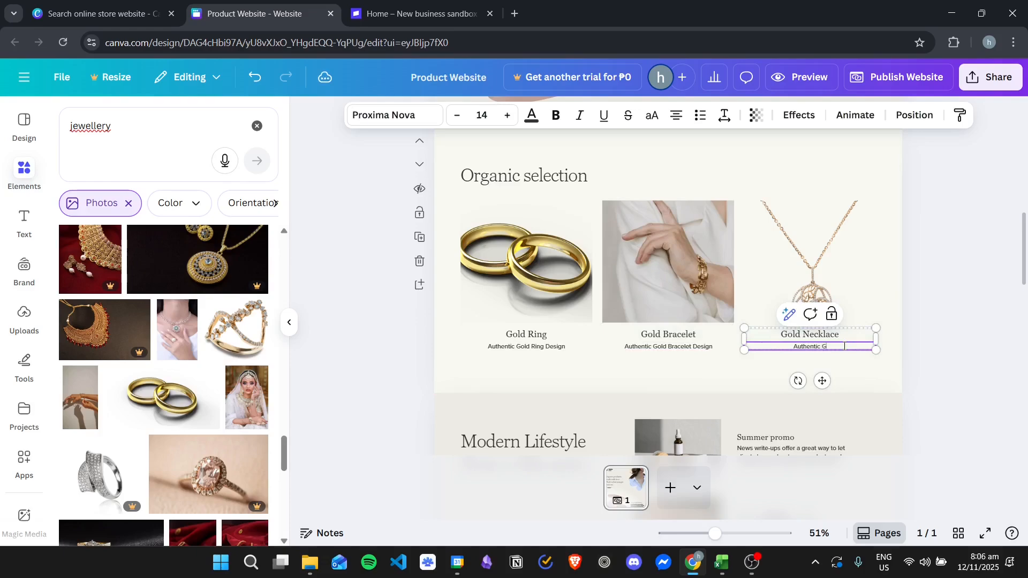
{"action": "type", "text": "old Necklace"}
{"action": "left_click", "coordinate": [989, 249]}
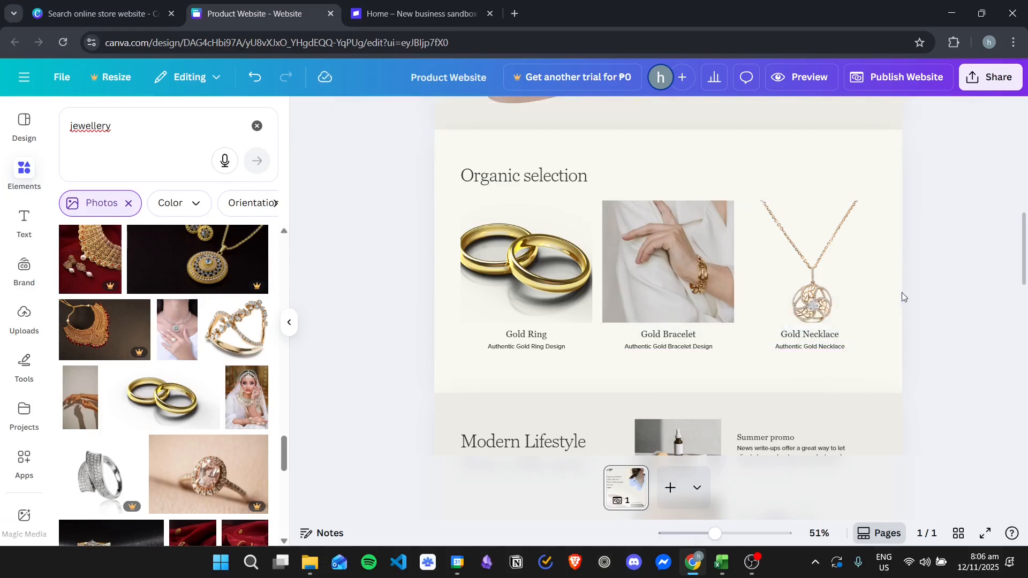
Change the "Organic selection" section heading to "Products:"
{"action": "scroll", "coordinate": [904, 297], "scroll_direction": "up", "scroll_amount": 2}
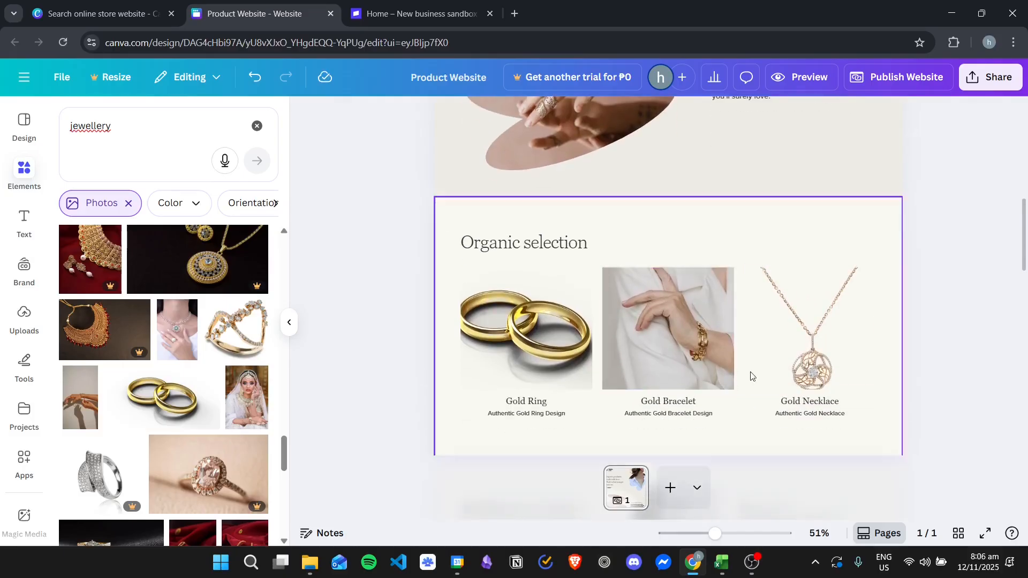
{"action": "scroll", "coordinate": [776, 386], "scroll_direction": "down", "scroll_amount": 2}
{"action": "double_click", "coordinate": [524, 174]}
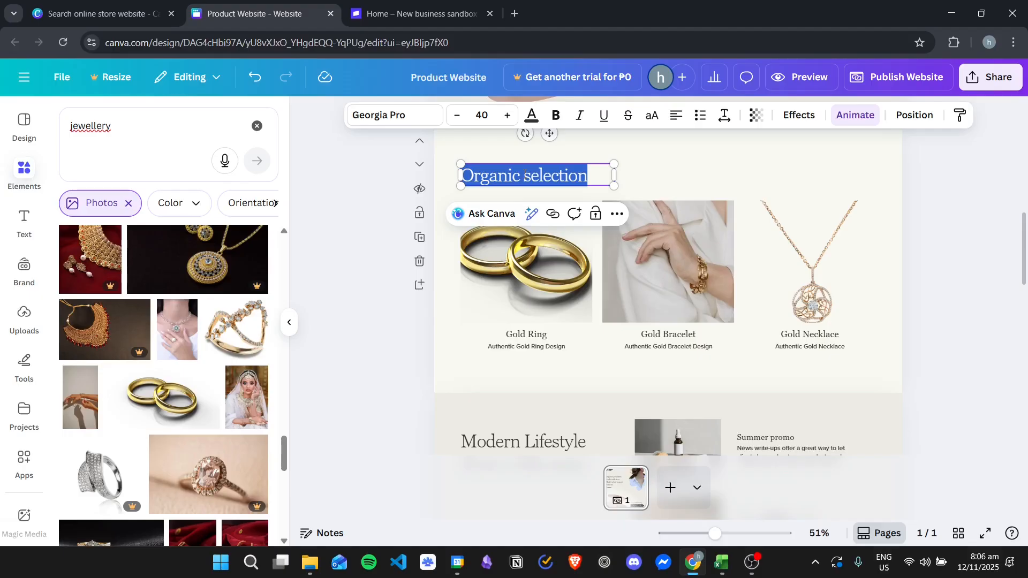
{"action": "type", "text": "Products:"}
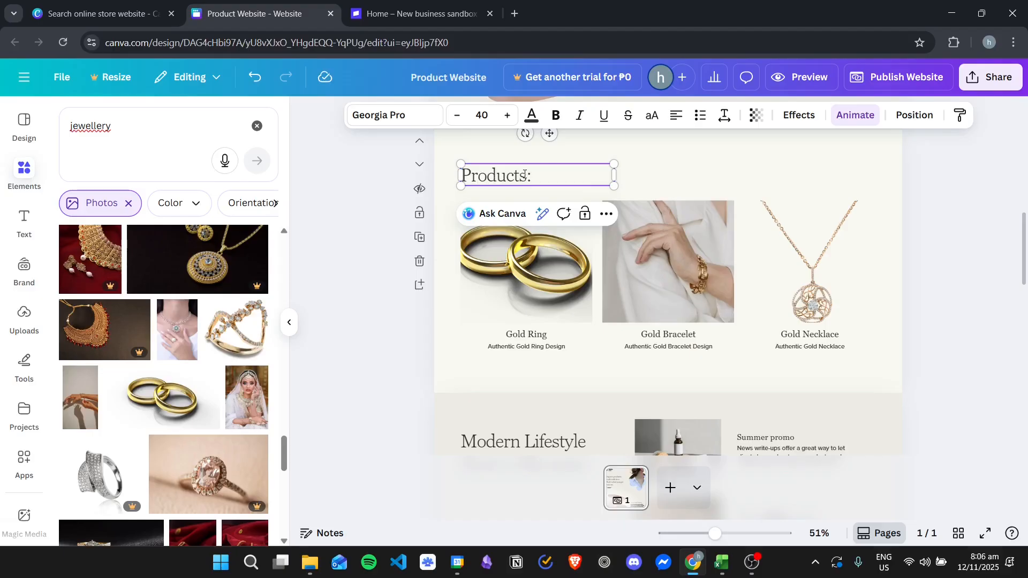
Copy the hero section's SHOP NOW button into the products section and centre it beneath the Gold Ring description
{"action": "scroll", "coordinate": [898, 259], "scroll_direction": "up", "scroll_amount": 10}
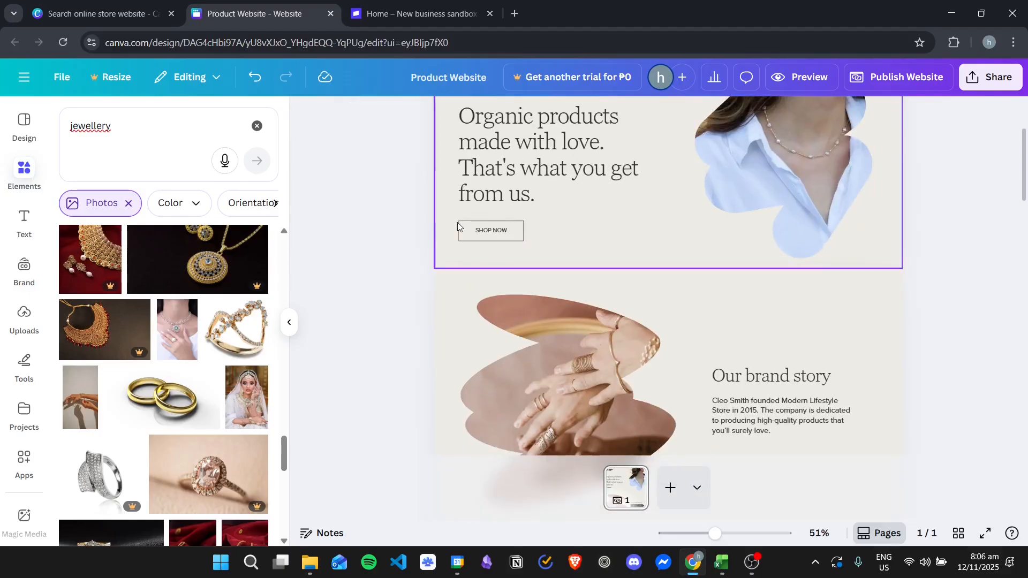
{"action": "left_click", "coordinate": [461, 224]}
{"action": "left_click", "coordinate": [530, 228]}
{"action": "left_click", "coordinate": [506, 227]}
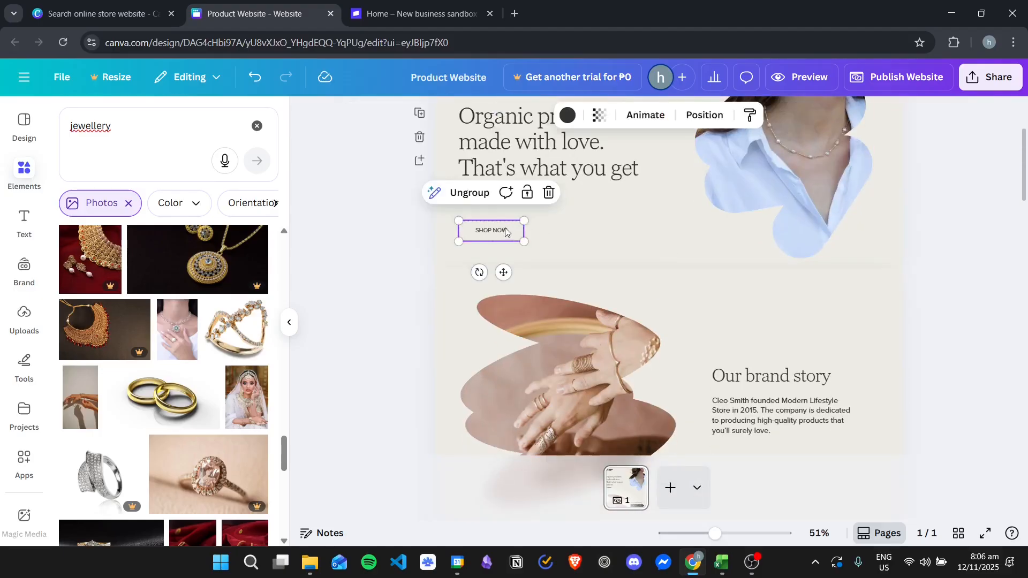
{"action": "double_click", "coordinate": [492, 229]}
{"action": "left_click", "coordinate": [529, 226]}
{"action": "left_click", "coordinate": [515, 226]}
{"action": "key", "text": "ctrl+c"}
{"action": "scroll", "coordinate": [613, 248], "scroll_direction": "down", "scroll_amount": 9}
{"action": "left_click", "coordinate": [565, 376]}
{"action": "key", "text": "ctrl+v"}
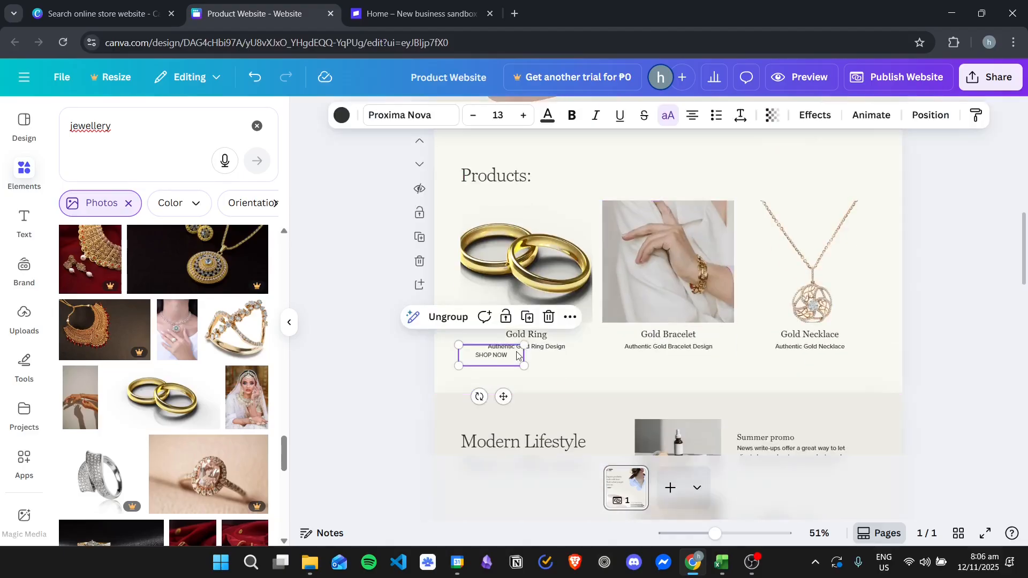
{"action": "left_click_drag", "start_coordinate": [517, 354], "coordinate": [538, 366]}
Change the label of the button beneath the Gold Ring description to "BUY NOW"
{"action": "double_click", "coordinate": [530, 366]}
{"action": "type", "text": "BUY"}
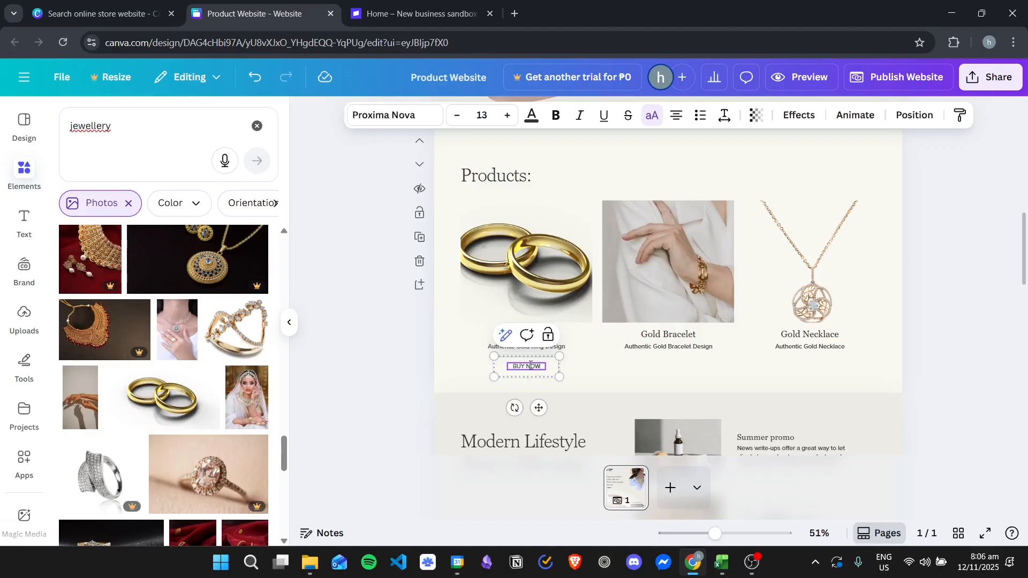
{"action": "left_click", "coordinate": [380, 345]}
Place copies of the BUY NOW button centred beneath the Gold Bracelet and Gold Necklace descriptions, level with the original
{"action": "left_click", "coordinate": [549, 367]}
{"action": "key", "text": "ctrl+c"}
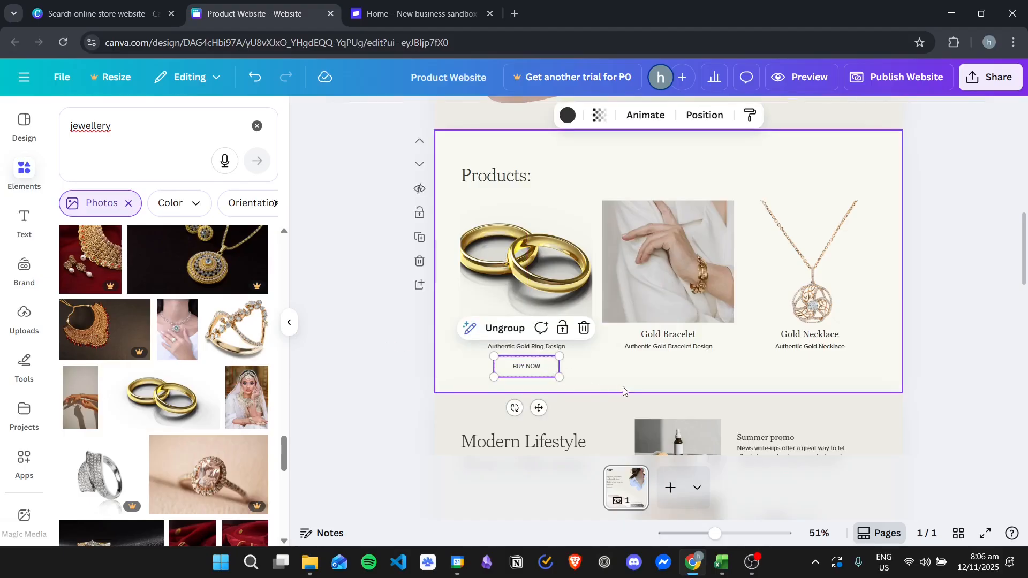
{"action": "key", "text": "ctrl+v"}
{"action": "left_click_drag", "start_coordinate": [544, 374], "coordinate": [682, 370]}
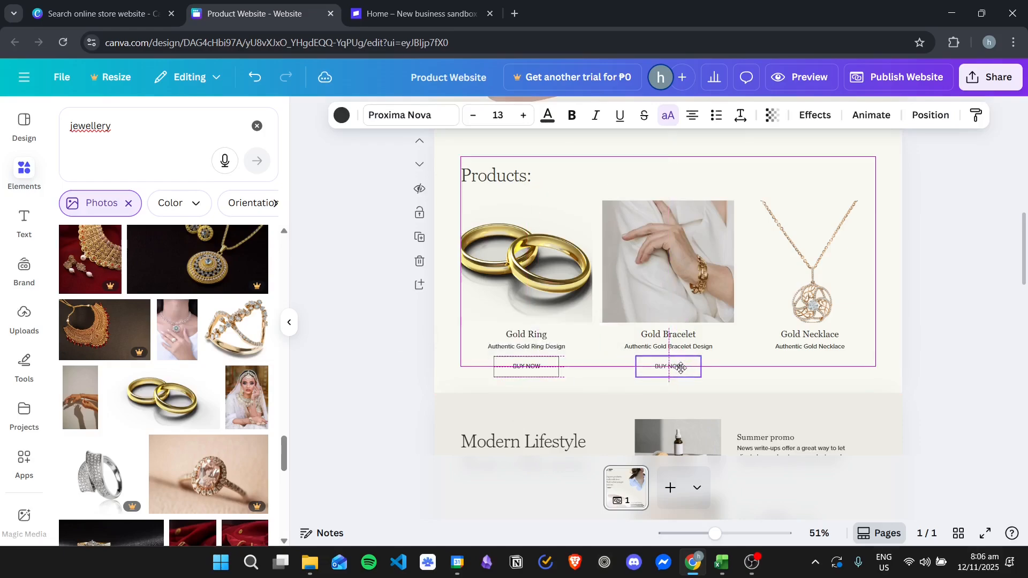
{"action": "key", "text": "ctrl+v"}
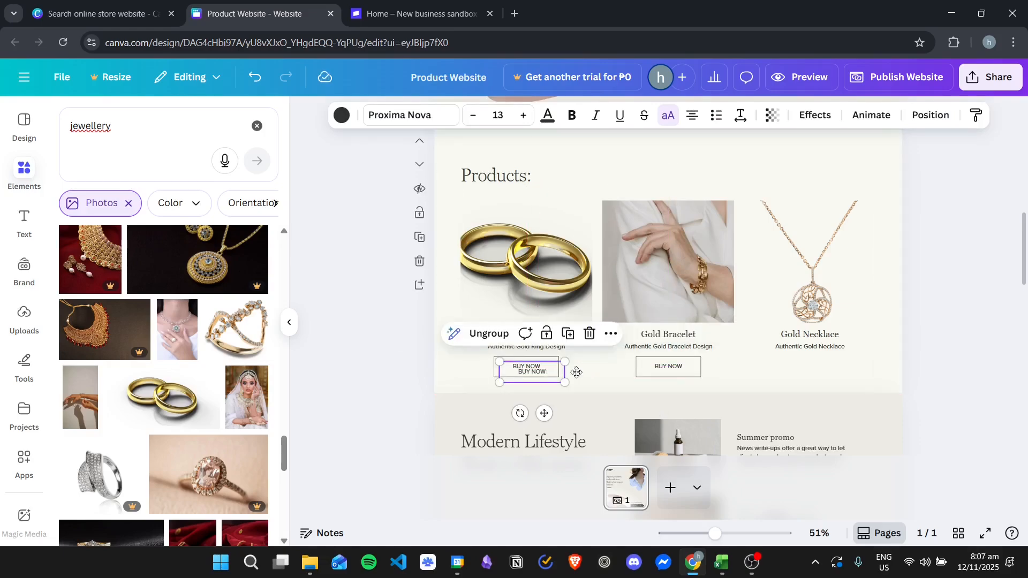
{"action": "left_click_drag", "start_coordinate": [562, 373], "coordinate": [823, 366]}
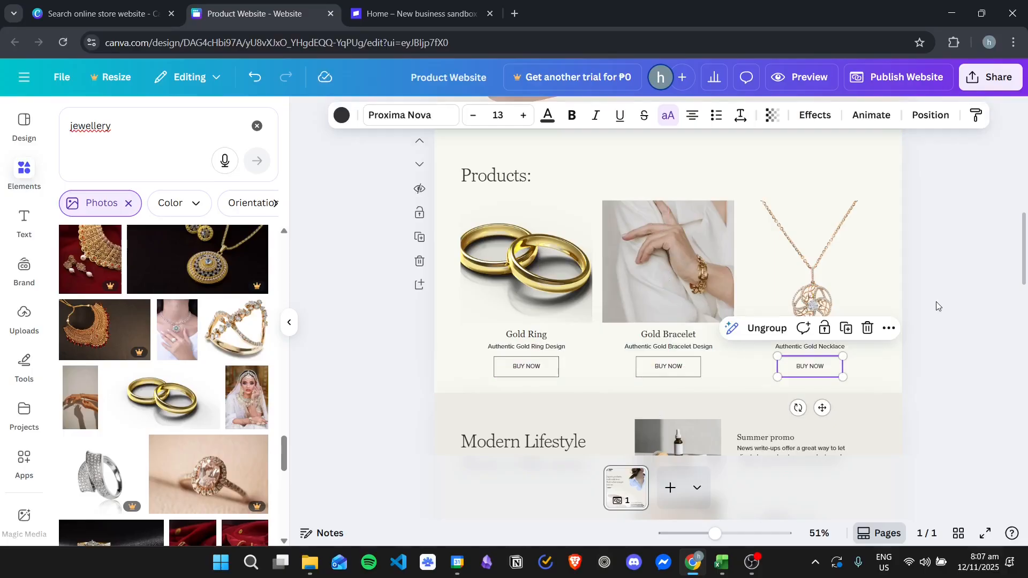
{"action": "left_click", "coordinate": [926, 251]}
{"action": "scroll", "coordinate": [917, 241], "scroll_direction": "down", "scroll_amount": 3}
{"action": "scroll", "coordinate": [679, 226], "scroll_direction": "down", "scroll_amount": 6}
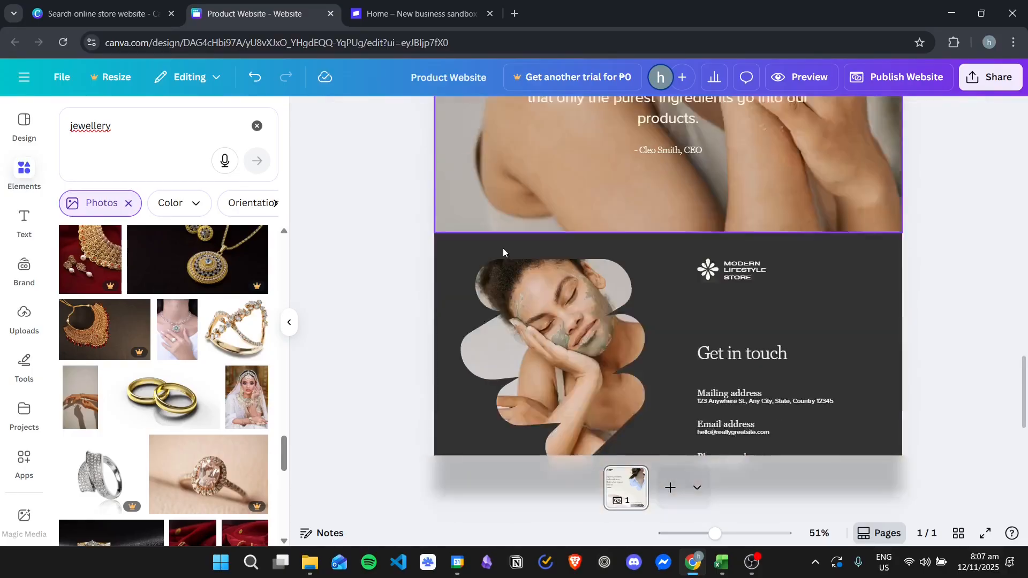
{"action": "scroll", "coordinate": [705, 242], "scroll_direction": "up", "scroll_amount": 8}
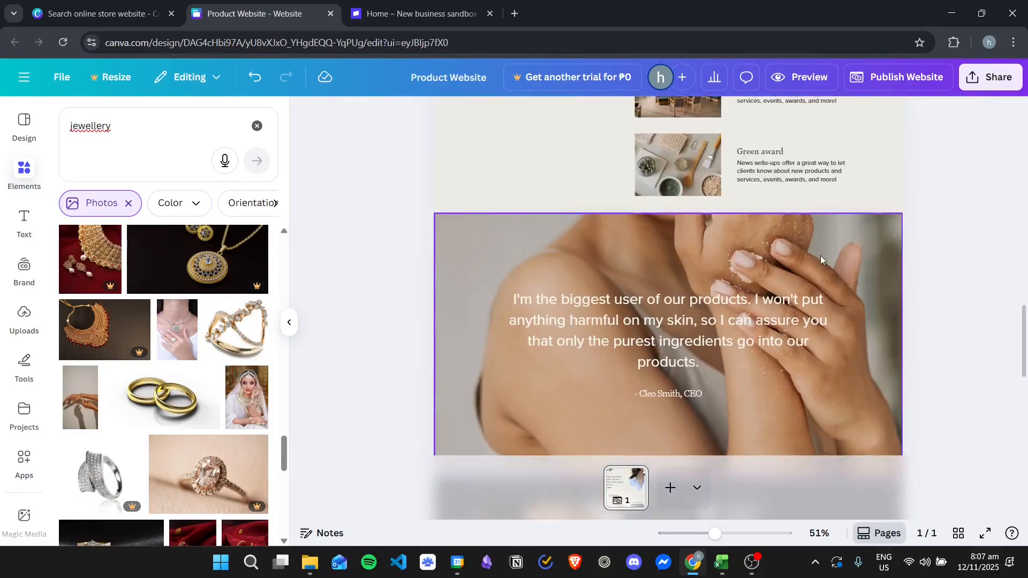
{"action": "scroll", "coordinate": [650, 273], "scroll_direction": "up", "scroll_amount": 10}
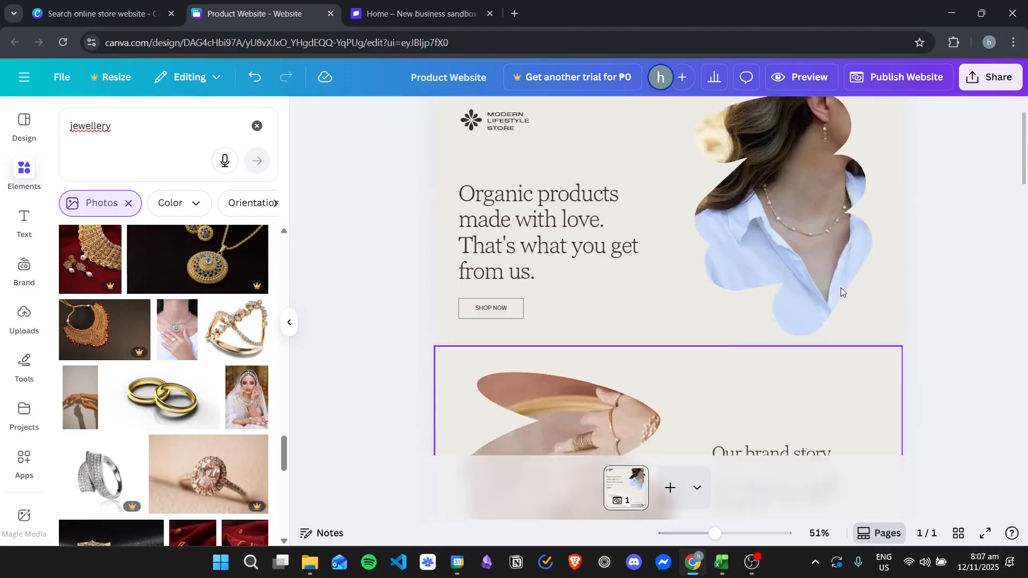
{"action": "scroll", "coordinate": [709, 229], "scroll_direction": "down", "scroll_amount": 6}
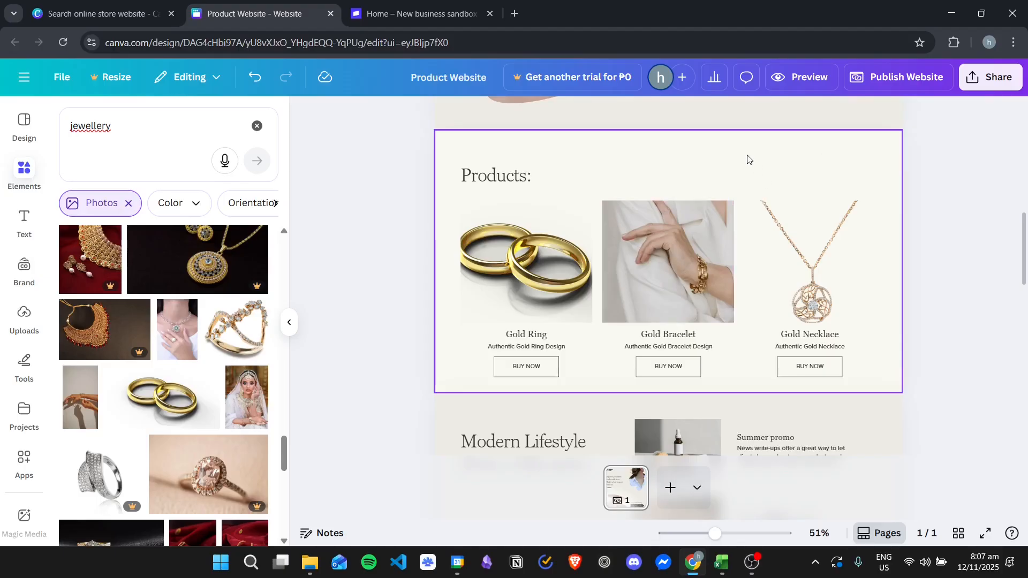
Switch to the Stripe dashboard and start a new catalog product named "Gold Ring" with the description "Authentic Gold Ring Design"
{"action": "left_click", "coordinate": [426, 4]}
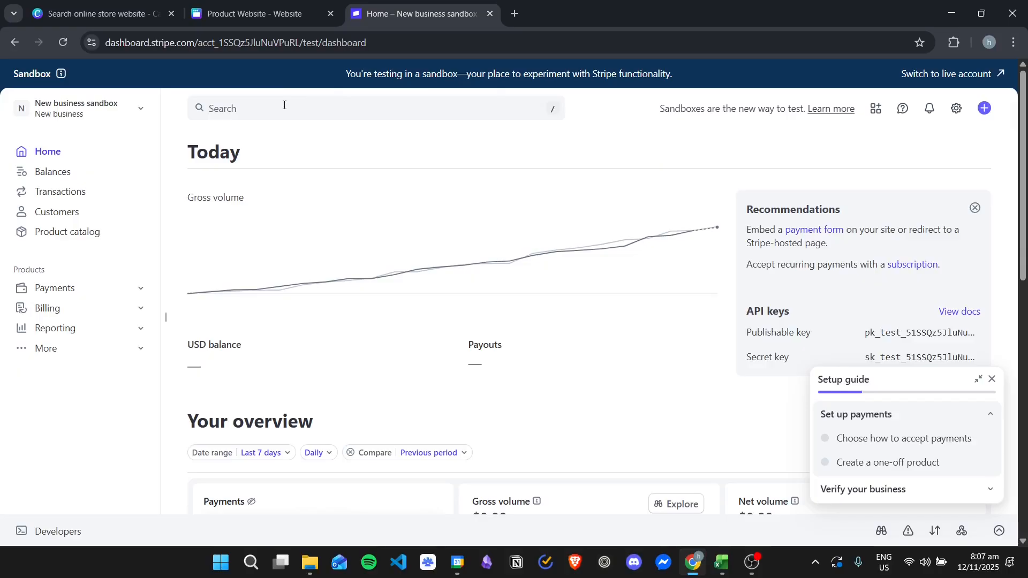
{"action": "left_click", "coordinate": [96, 242]}
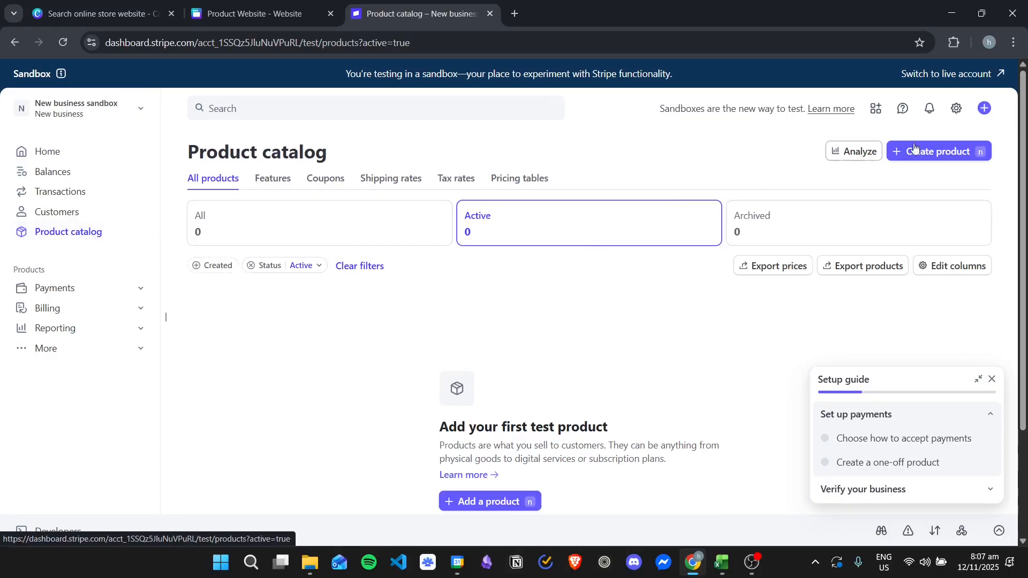
{"action": "left_click", "coordinate": [930, 153]}
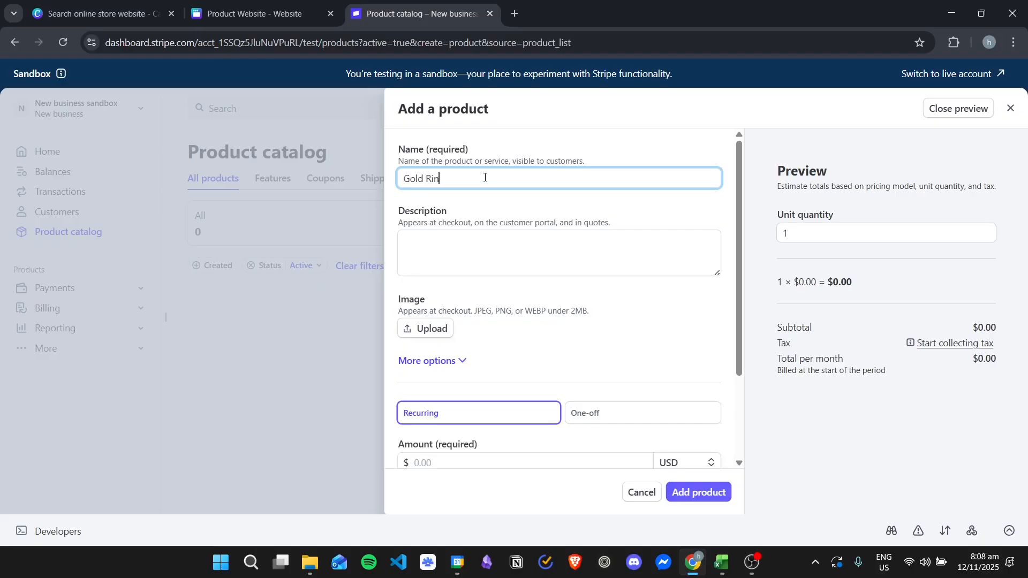
{"action": "left_click", "coordinate": [523, 254]}
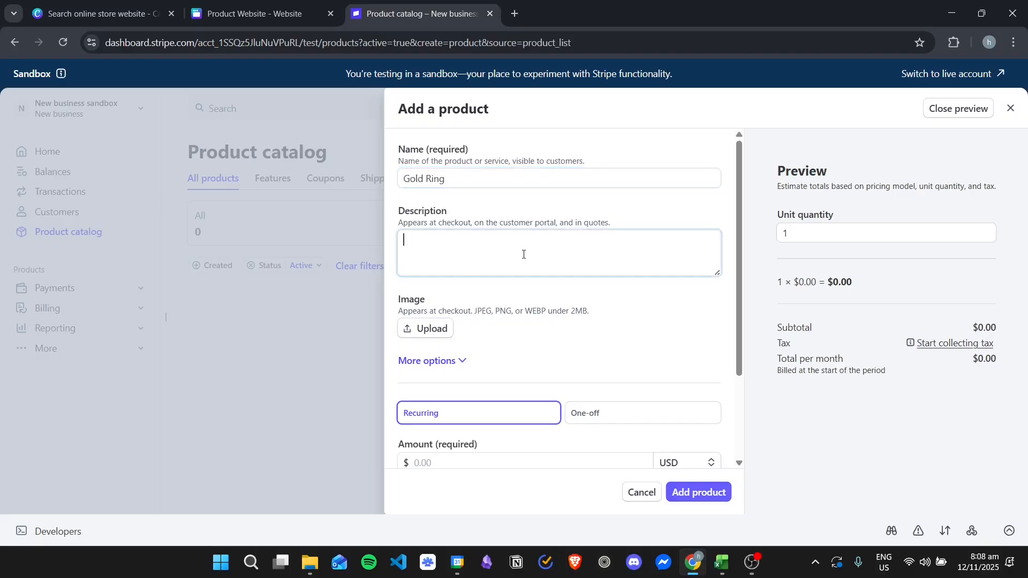
{"action": "type", "text": "Authentic Gold Ring Design"}
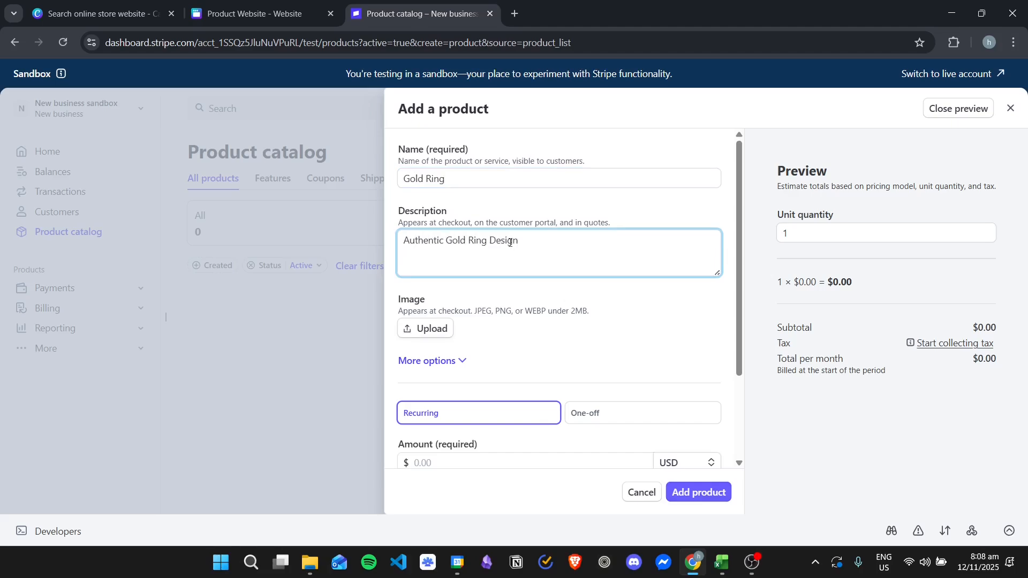
Set the Gold Ring's amount to 50.00 USD with recurring monthly billing and add the product to the catalog
{"action": "scroll", "coordinate": [607, 296], "scroll_direction": "down", "scroll_amount": 1}
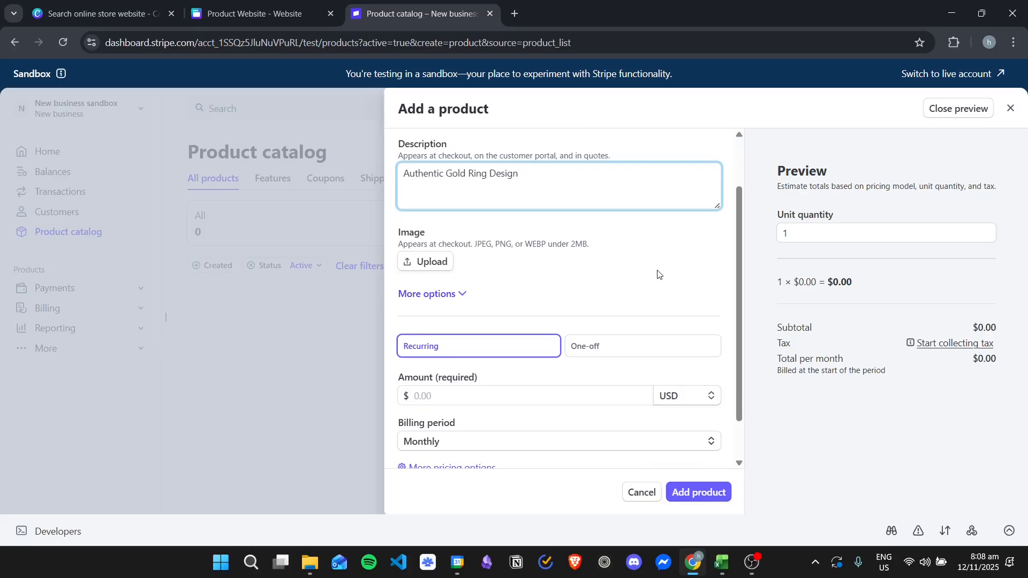
{"action": "scroll", "coordinate": [556, 206], "scroll_direction": "down", "scroll_amount": 1}
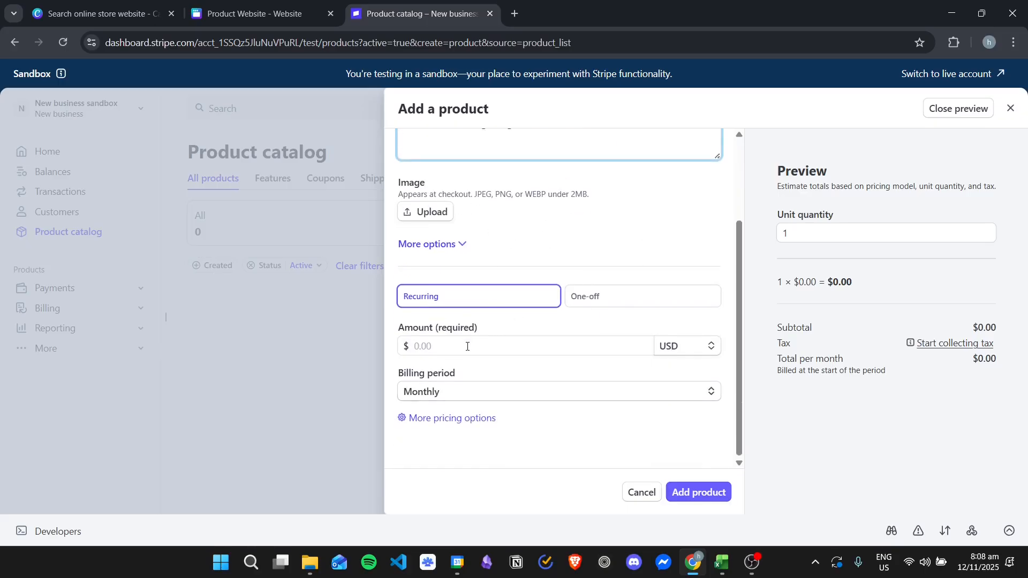
{"action": "left_click", "coordinate": [483, 345]}
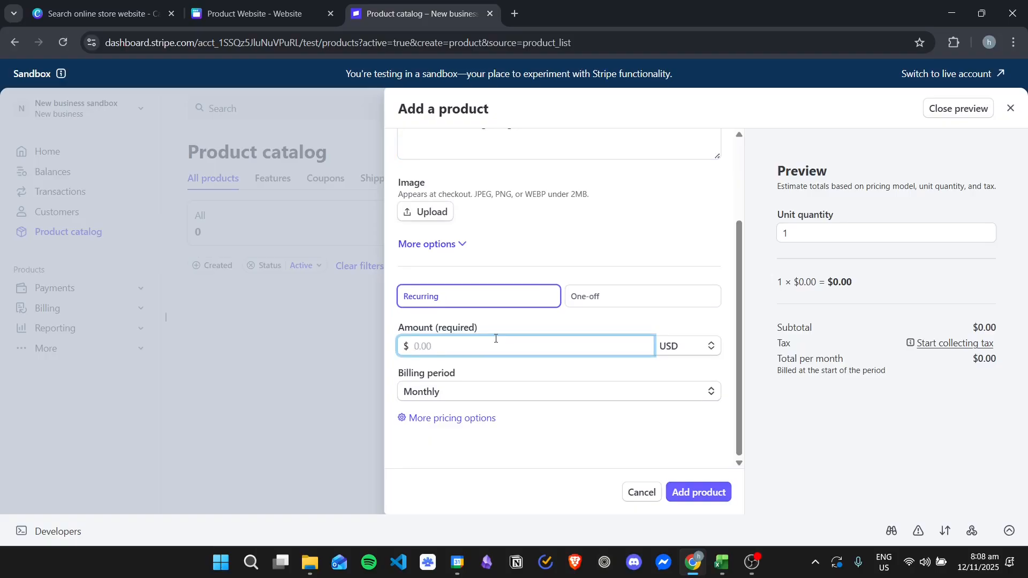
{"action": "type", "text": "50"}
{"action": "left_click", "coordinate": [571, 319]}
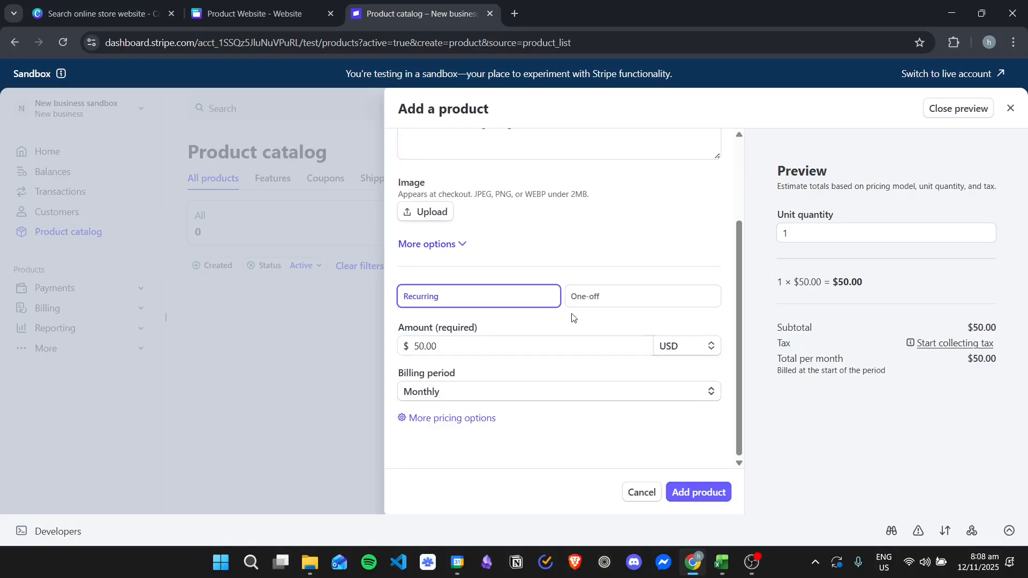
{"action": "scroll", "coordinate": [603, 268], "scroll_direction": "up", "scroll_amount": 1}
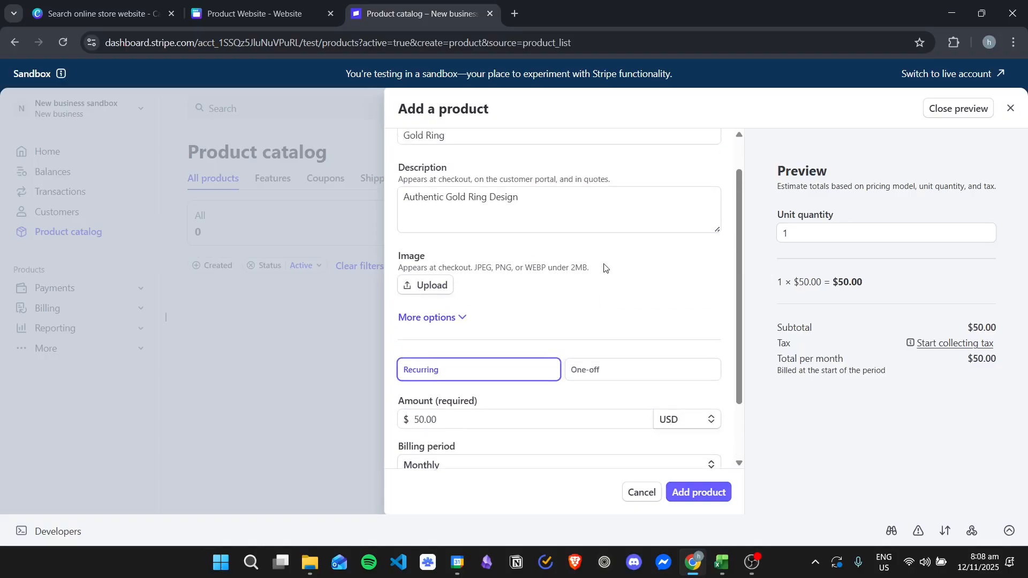
{"action": "scroll", "coordinate": [686, 436], "scroll_direction": "down", "scroll_amount": 2}
{"action": "left_click", "coordinate": [715, 496]}
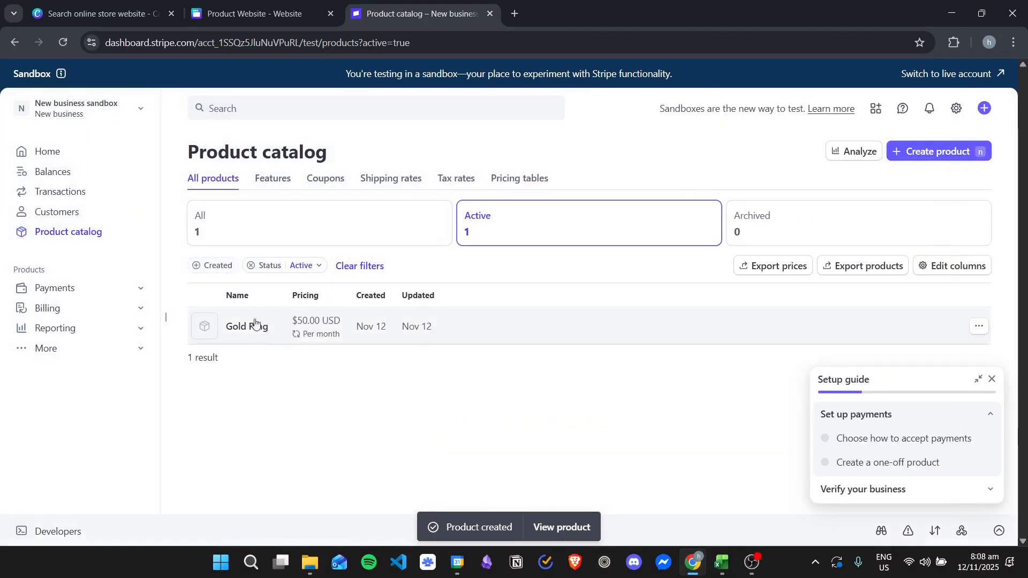
Start a new catalog product named "Gold Bracelet" with the description "Authentic Gold Bracelet Design" and an amount of 80.00 USD
{"action": "left_click", "coordinate": [937, 154]}
{"action": "type", "text": "Gold Bracelet"}
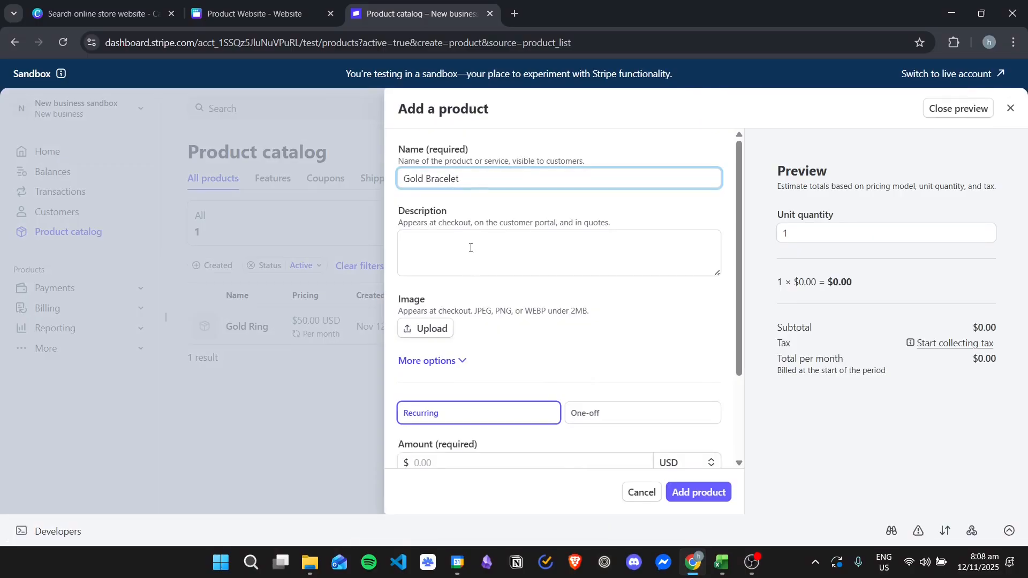
{"action": "left_click", "coordinate": [471, 248]}
{"action": "type", "text": "Authentic Gold Bracelet Design"}
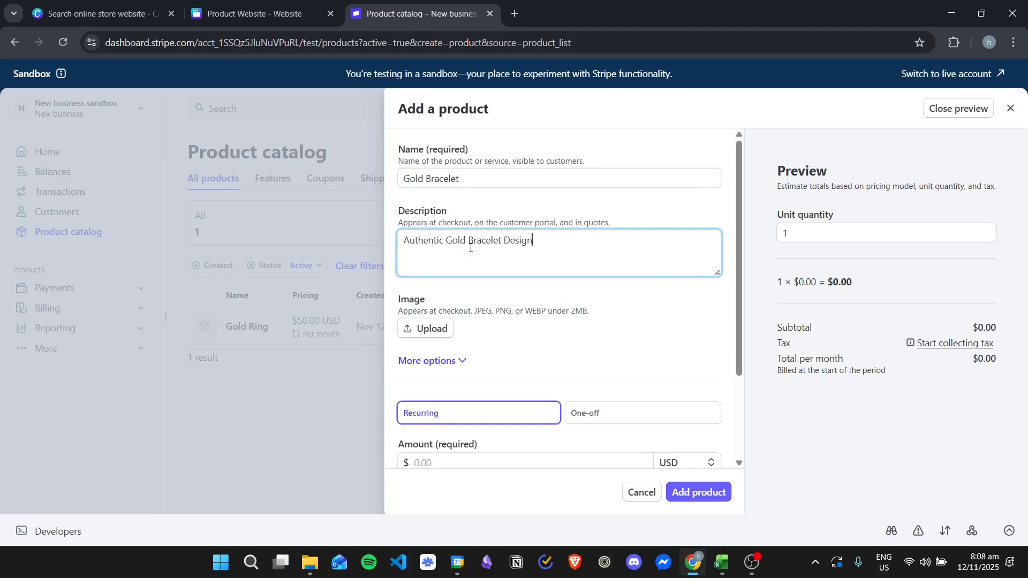
{"action": "scroll", "coordinate": [627, 361], "scroll_direction": "down", "scroll_amount": 3}
{"action": "left_click", "coordinate": [526, 342]}
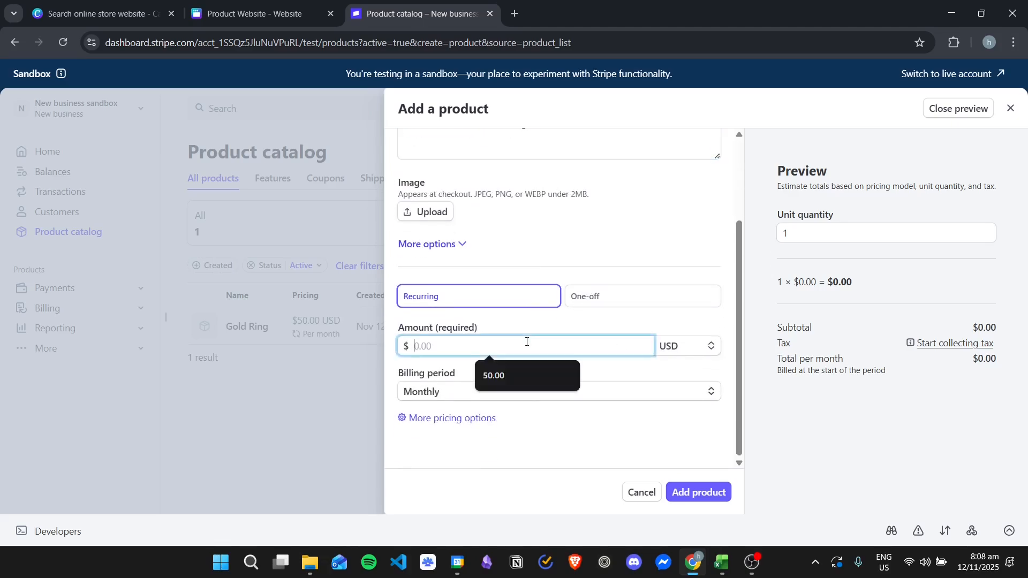
{"action": "type", "text": "80.00"}
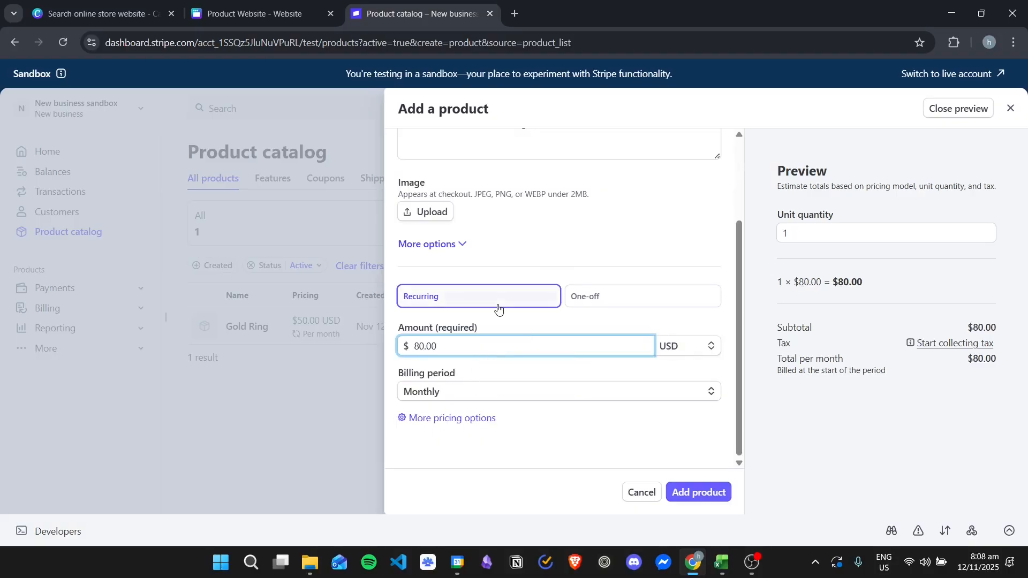
Try a custom billing period of every 2 months for the Gold Bracelet's recurring price
{"action": "left_click", "coordinate": [683, 394]}
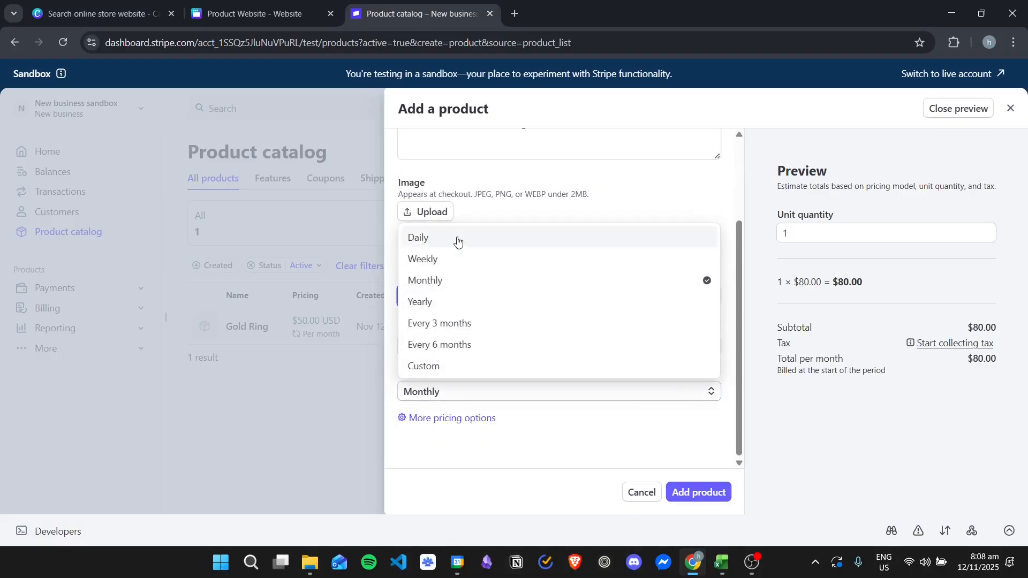
{"action": "left_click", "coordinate": [559, 431]}
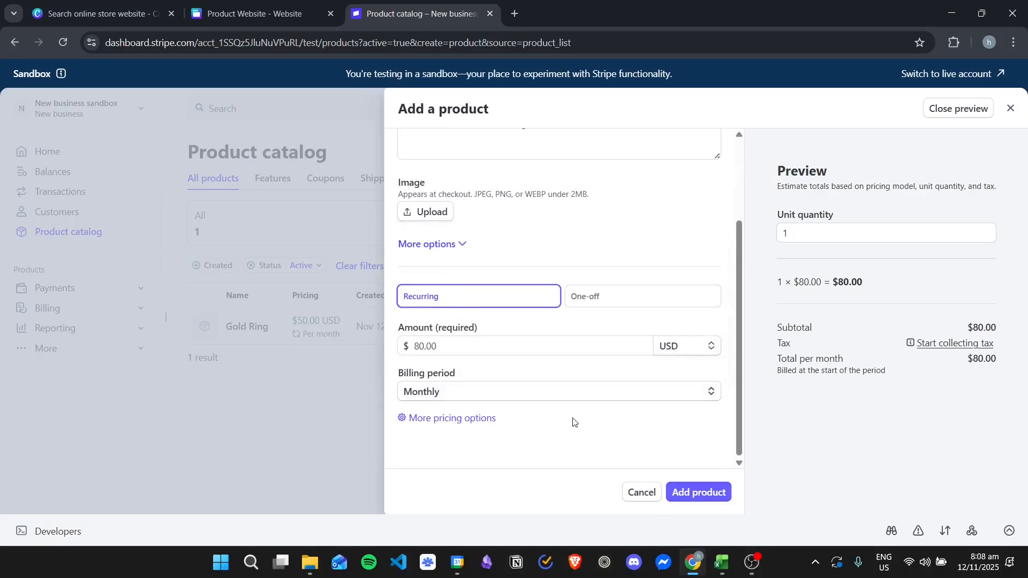
{"action": "left_click", "coordinate": [510, 398]}
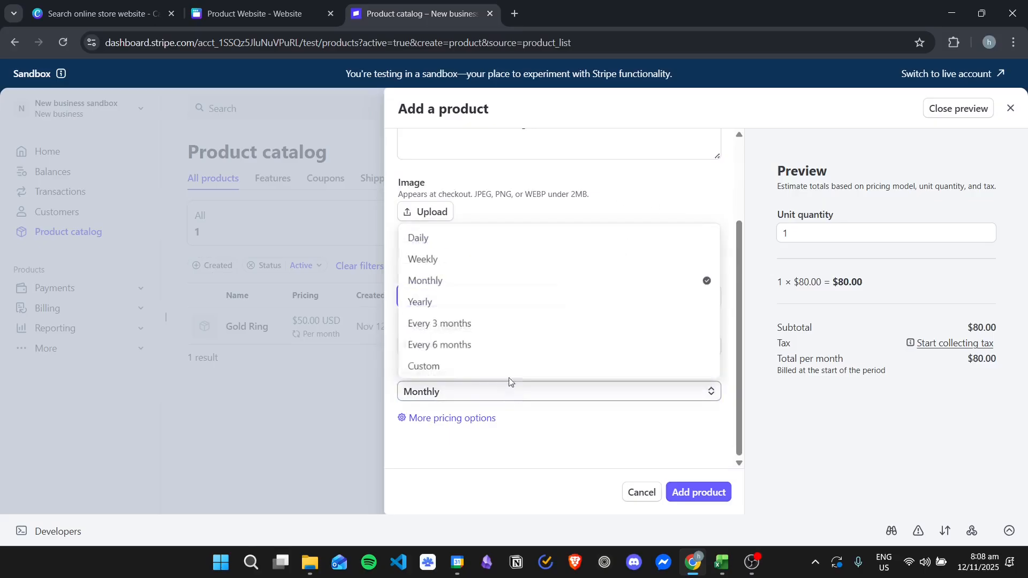
{"action": "left_click", "coordinate": [461, 369]}
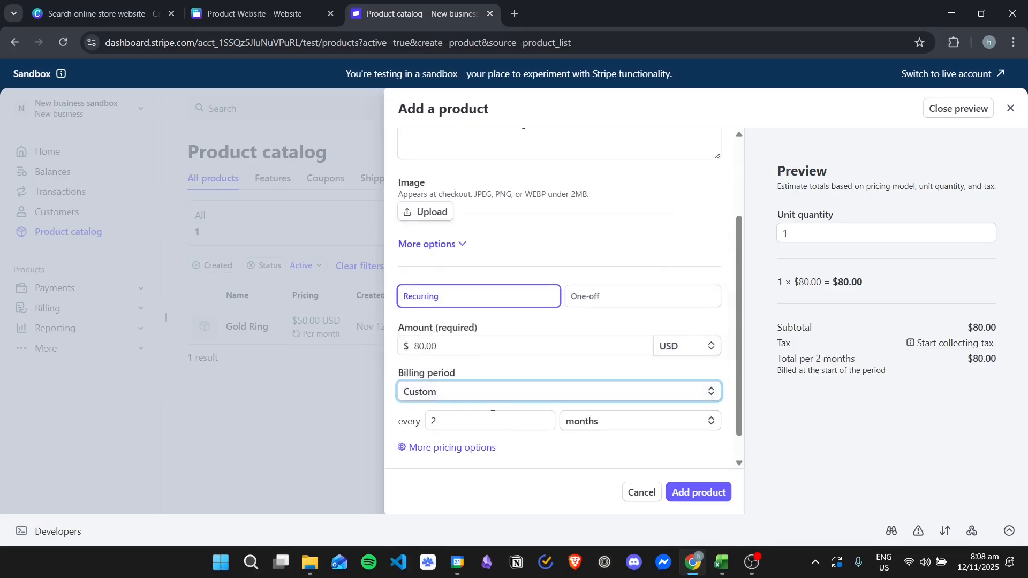
{"action": "left_click", "coordinate": [533, 429]}
{"action": "left_click", "coordinate": [611, 429]}
{"action": "left_click", "coordinate": [542, 447]}
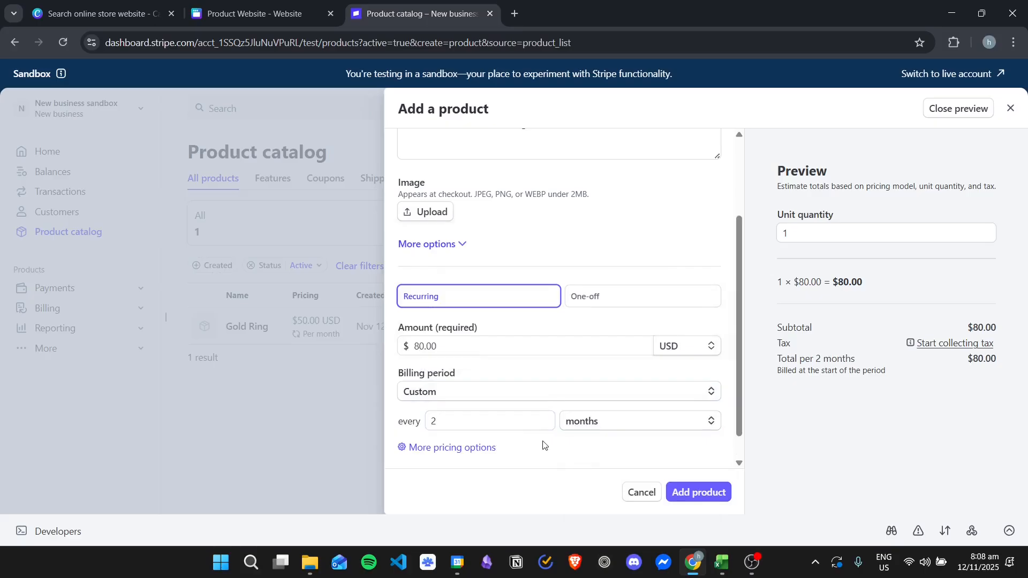
Change the Gold Bracelet's pricing to a one-off charge through the detailed pricing options and add the product to the catalog
{"action": "left_click", "coordinate": [459, 448]}
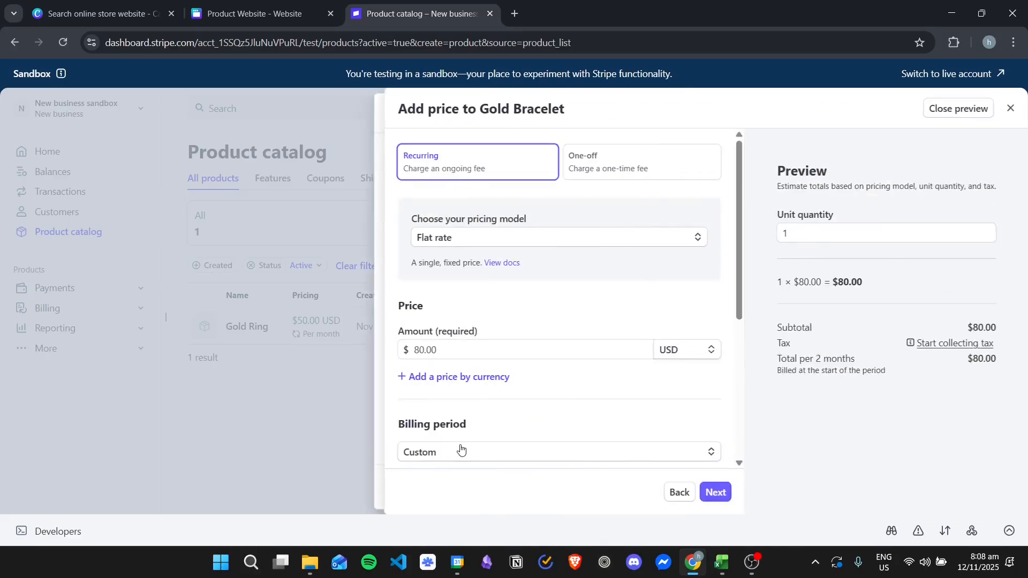
{"action": "left_click", "coordinate": [627, 159]}
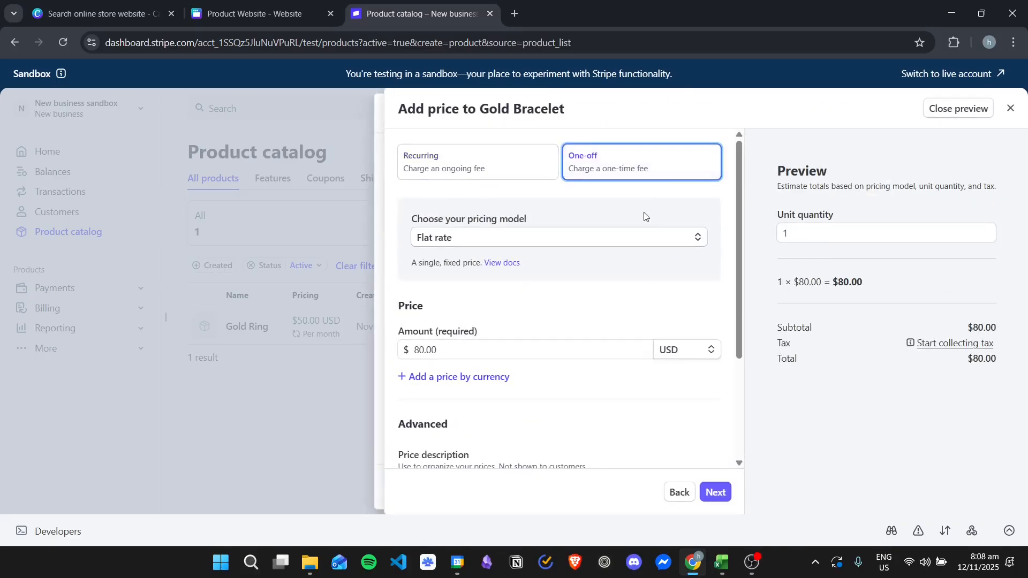
{"action": "scroll", "coordinate": [569, 294], "scroll_direction": "down", "scroll_amount": 3}
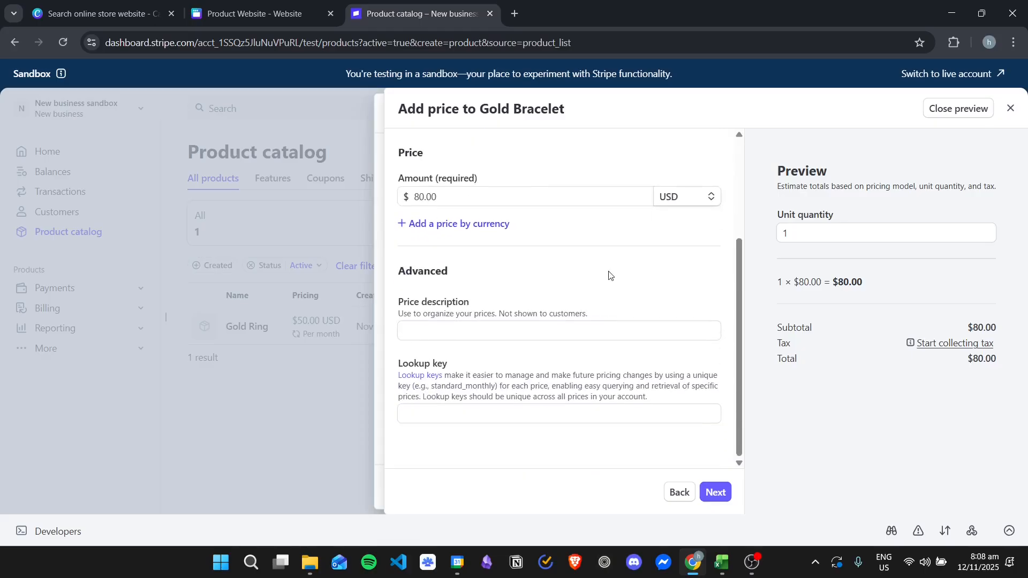
{"action": "scroll", "coordinate": [610, 275], "scroll_direction": "up", "scroll_amount": 3}
{"action": "left_click", "coordinate": [717, 493]}
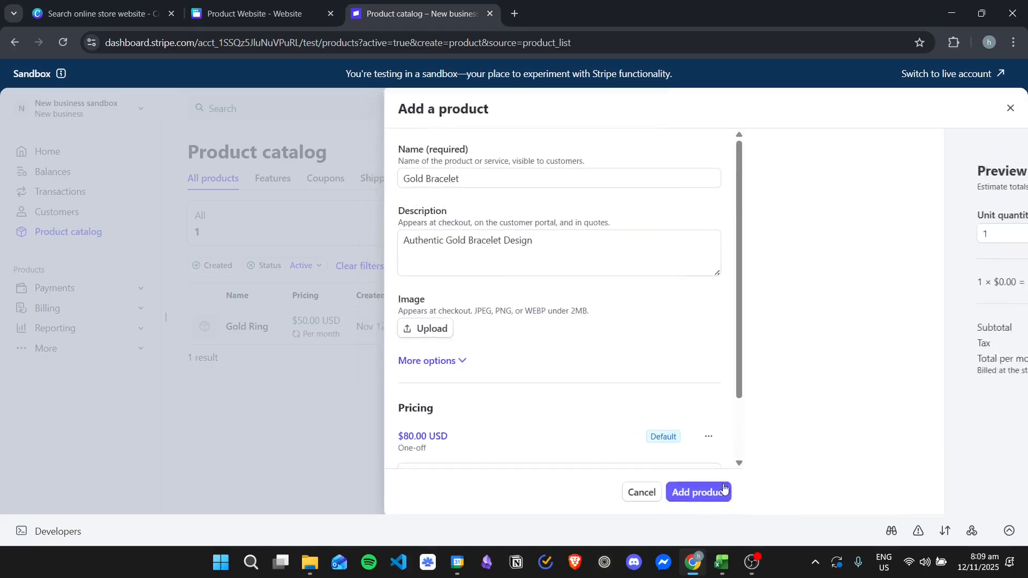
{"action": "left_click", "coordinate": [991, 493]}
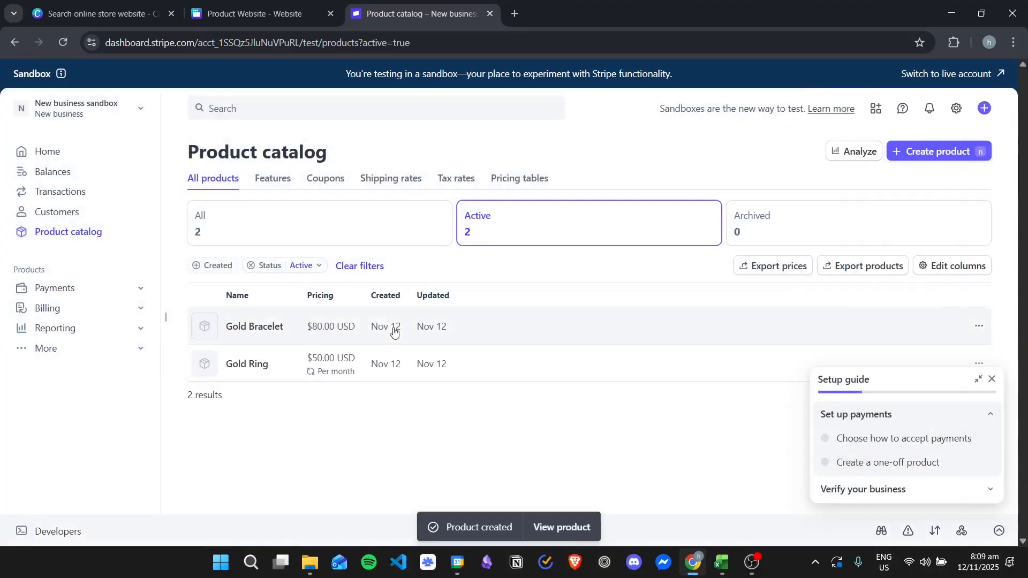
Open the Gold Ring's product page and look through its pricing, features, logs and events
{"action": "left_click", "coordinate": [361, 368]}
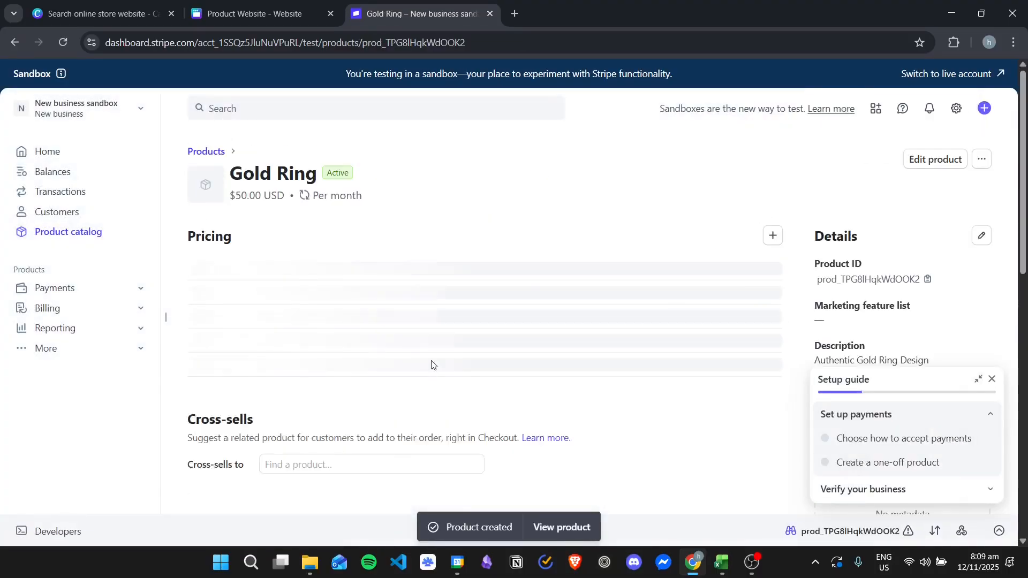
{"action": "scroll", "coordinate": [482, 279], "scroll_direction": "down", "scroll_amount": 2}
{"action": "scroll", "coordinate": [511, 276], "scroll_direction": "down", "scroll_amount": 4}
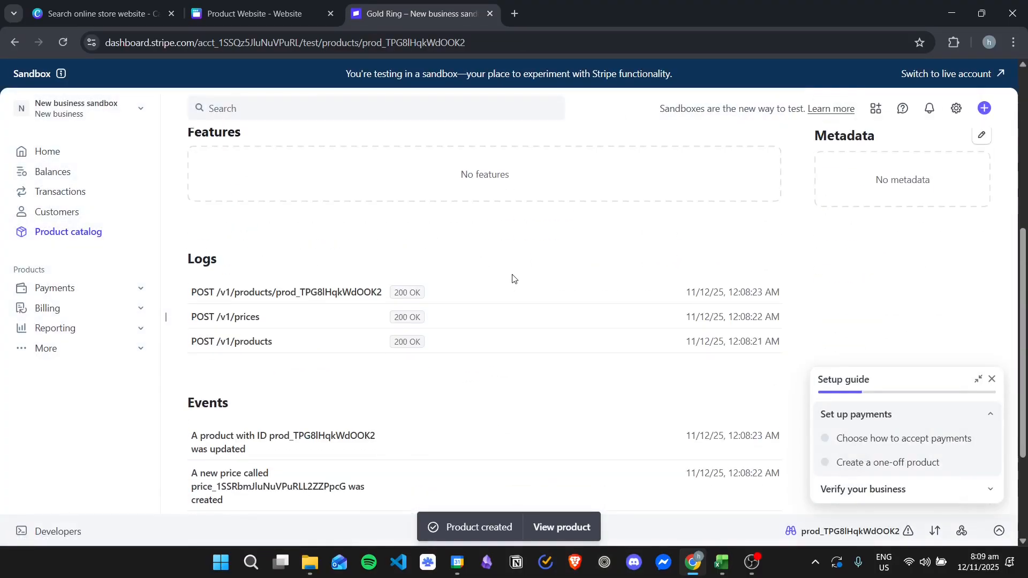
{"action": "scroll", "coordinate": [513, 276], "scroll_direction": "up", "scroll_amount": 2}
{"action": "scroll", "coordinate": [514, 276], "scroll_direction": "up", "scroll_amount": 4}
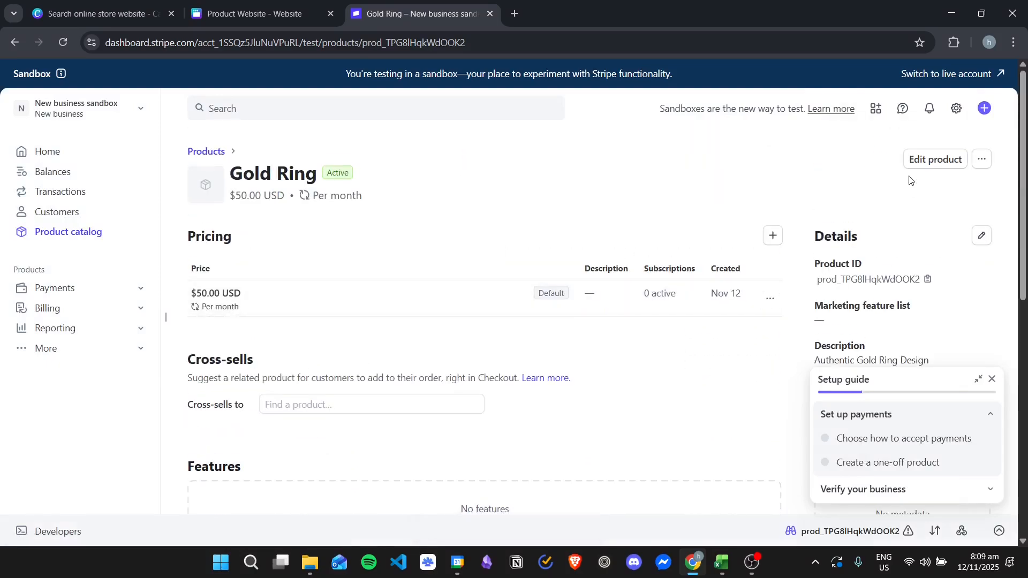
Edit the Gold Ring's existing price to make it a one-off charge and save the product update
{"action": "left_click", "coordinate": [983, 159]}
{"action": "left_click", "coordinate": [935, 159]}
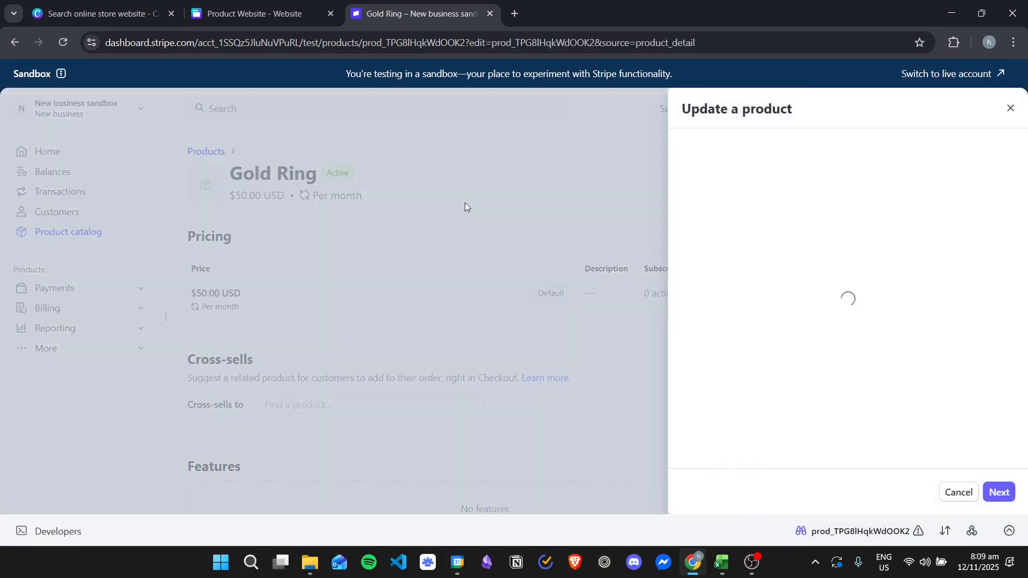
{"action": "scroll", "coordinate": [843, 219], "scroll_direction": "down", "scroll_amount": 3}
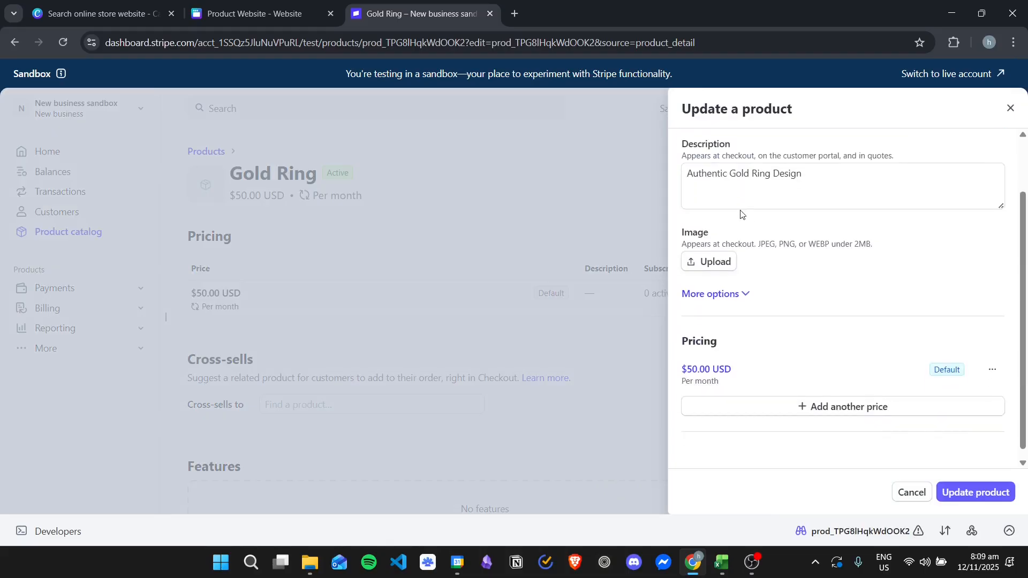
{"action": "left_click", "coordinate": [992, 361]}
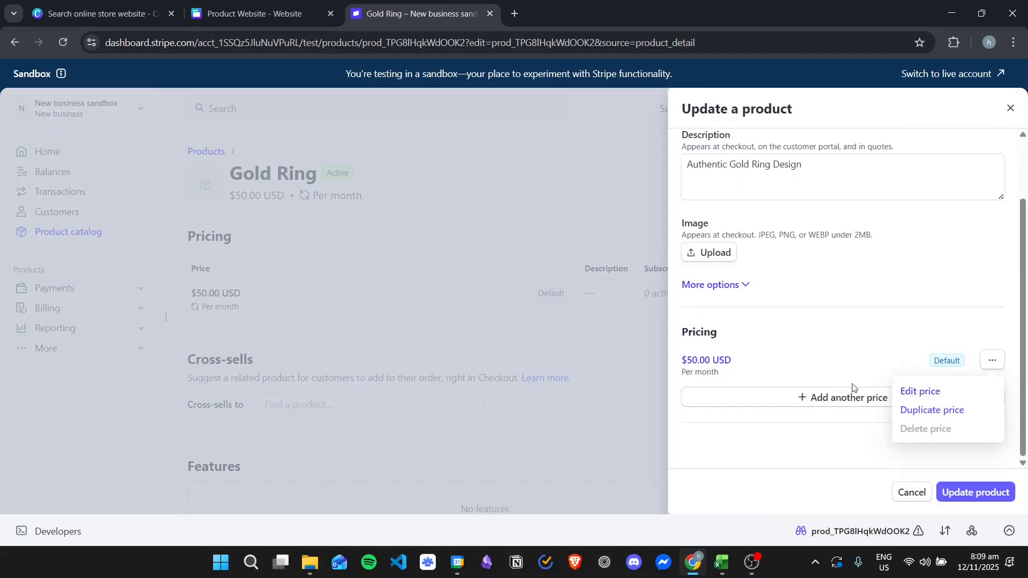
{"action": "left_click", "coordinate": [993, 362]}
{"action": "left_click", "coordinate": [994, 363]}
{"action": "left_click", "coordinate": [934, 393]}
{"action": "left_click", "coordinate": [646, 163]}
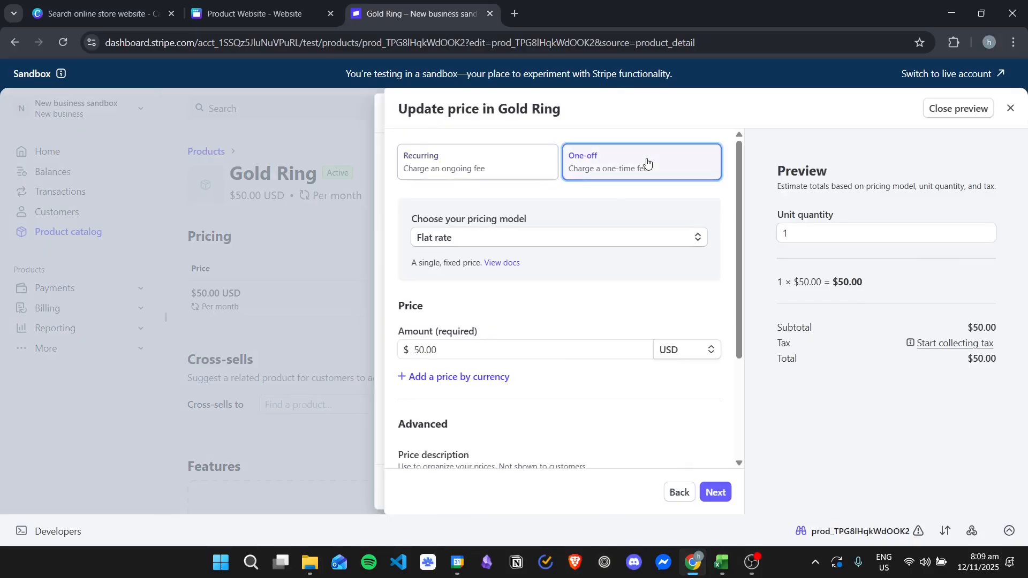
{"action": "scroll", "coordinate": [670, 321], "scroll_direction": "down", "scroll_amount": 3}
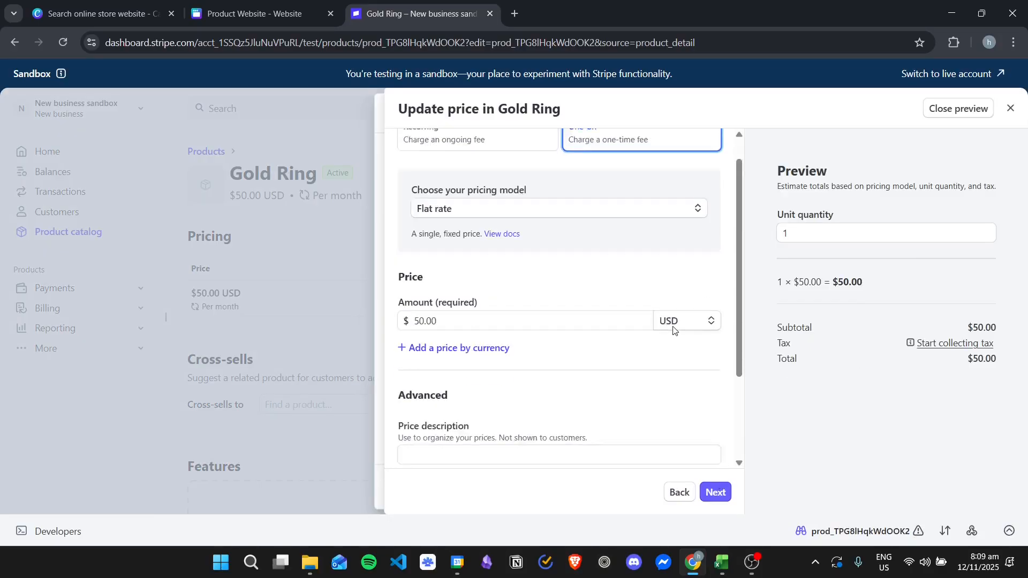
{"action": "scroll", "coordinate": [674, 364], "scroll_direction": "up", "scroll_amount": 3}
{"action": "left_click", "coordinate": [717, 494]}
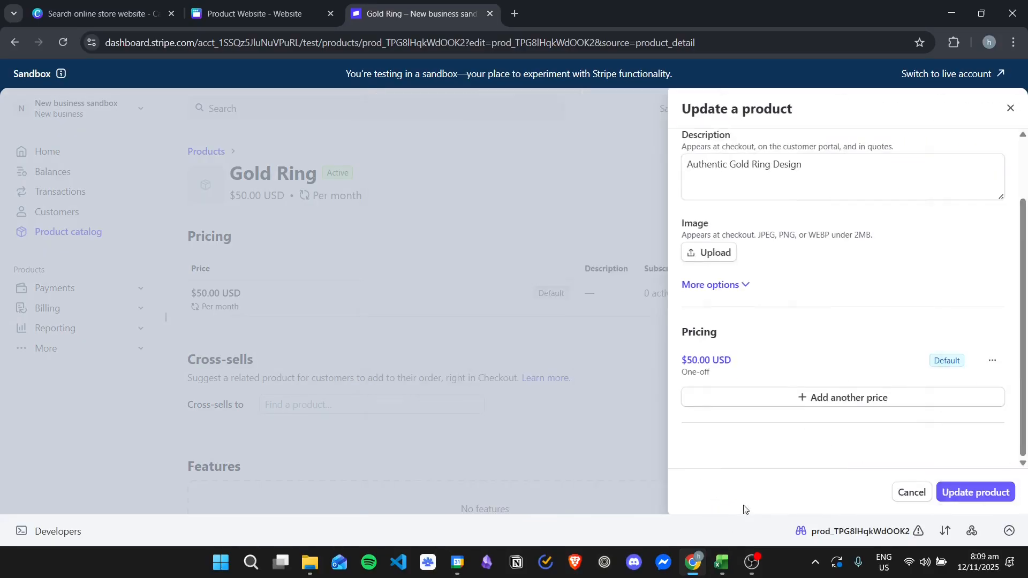
{"action": "left_click", "coordinate": [953, 494]}
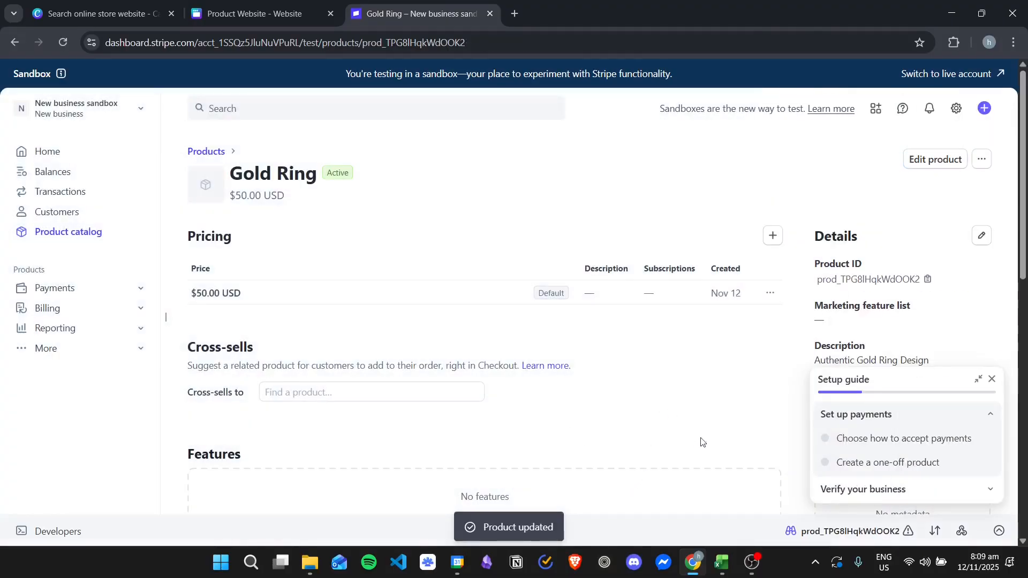
Add a catalog product named "Gold Necklace" with the description "Authentic Gold Necklace Design" and a one-off price of 100 USD
{"action": "left_click", "coordinate": [217, 152]}
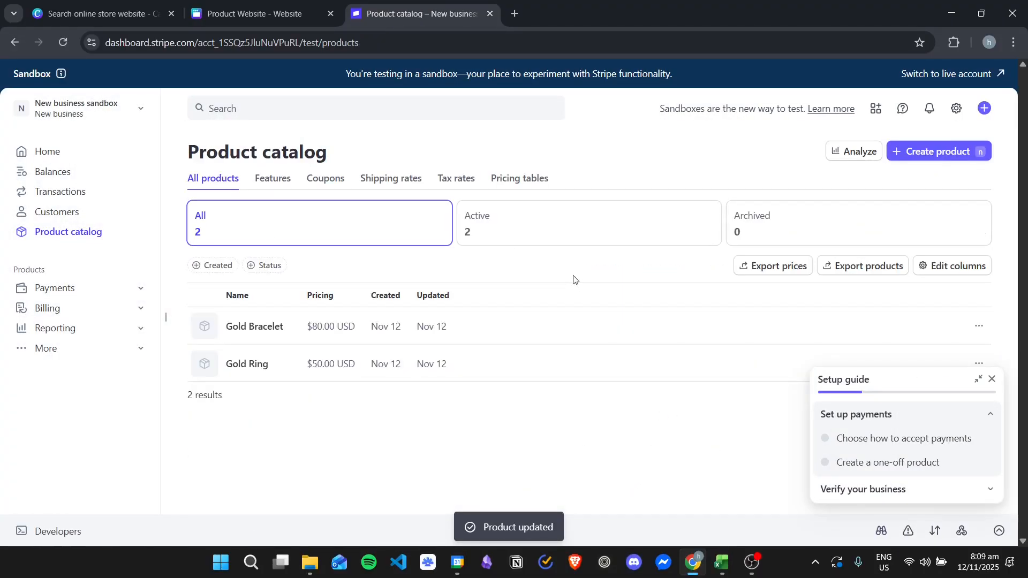
{"action": "left_click", "coordinate": [929, 151]}
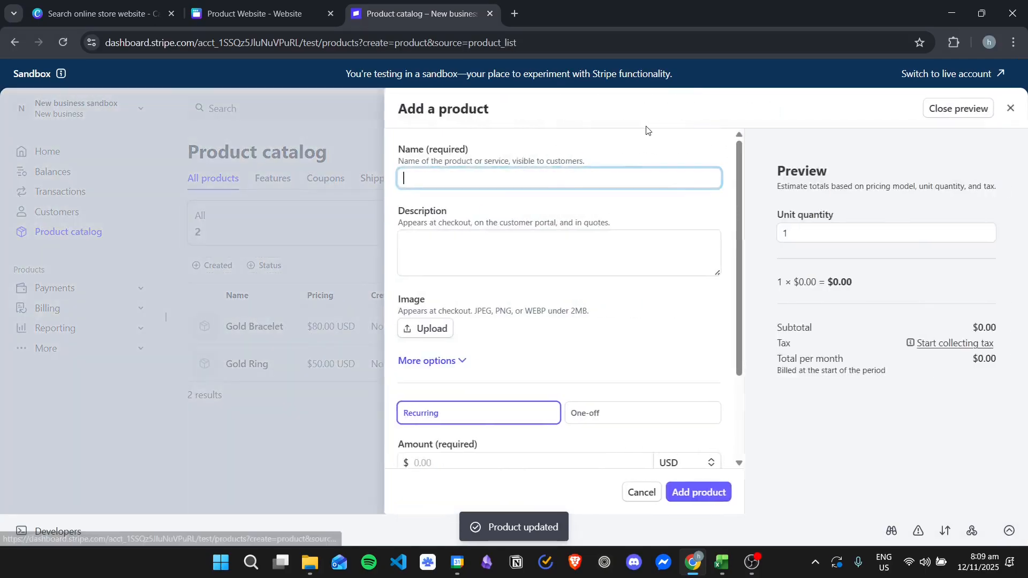
{"action": "type", "text": "C"}
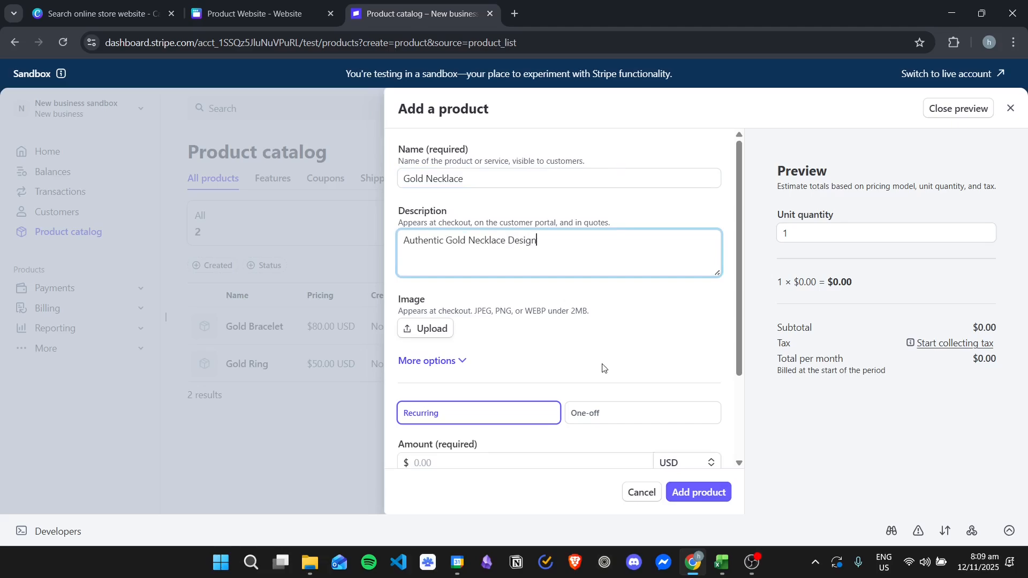
{"action": "scroll", "coordinate": [603, 364], "scroll_direction": "down", "scroll_amount": 3}
{"action": "left_click", "coordinate": [604, 295]}
{"action": "left_click", "coordinate": [531, 395]}
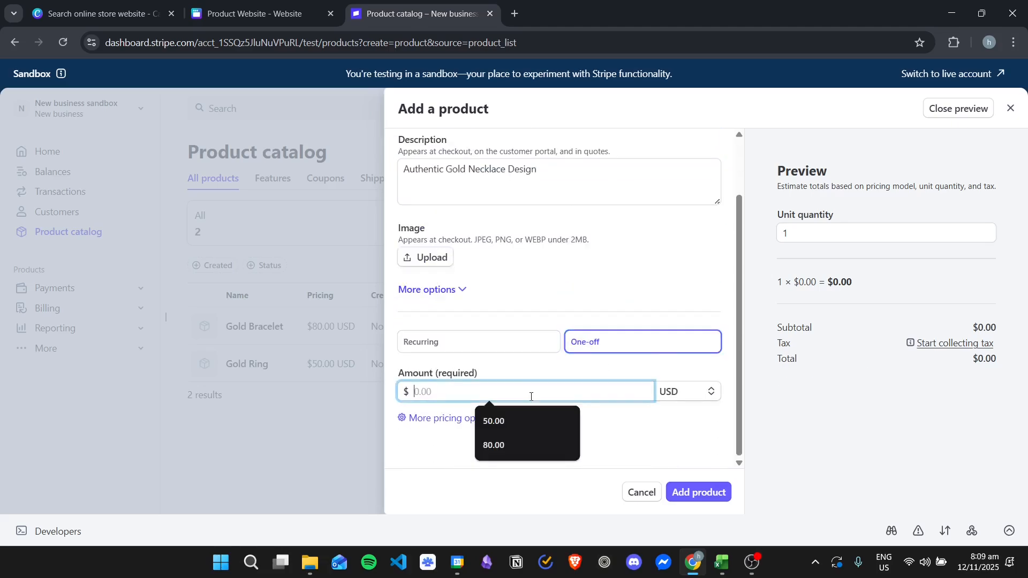
{"action": "type", "text": "100"}
{"action": "left_click", "coordinate": [717, 493]}
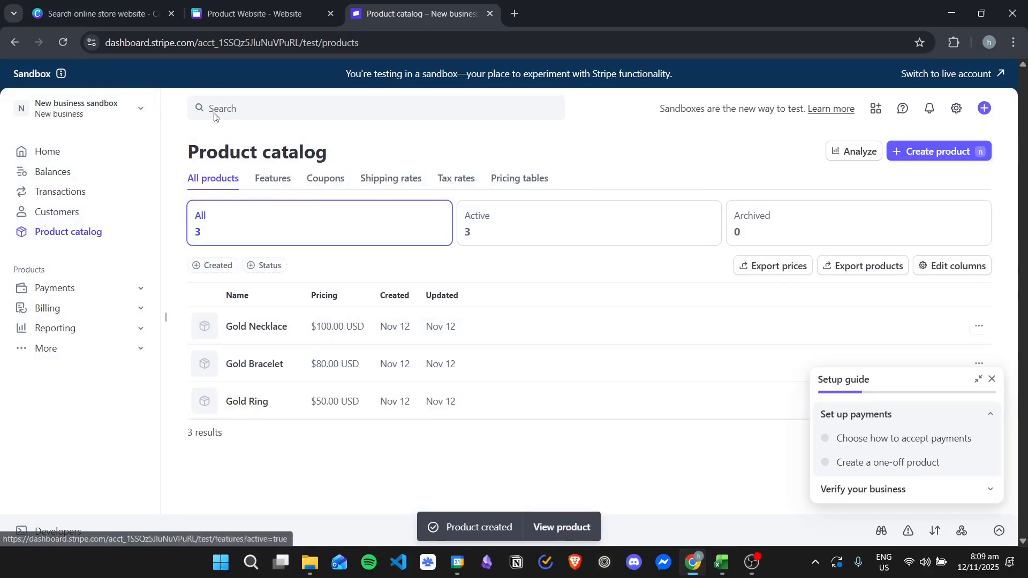
Switch to the Canva website design and review the product photos and the remaining sections of the page
{"action": "left_click", "coordinate": [83, 5]}
{"action": "left_click", "coordinate": [257, 13]}
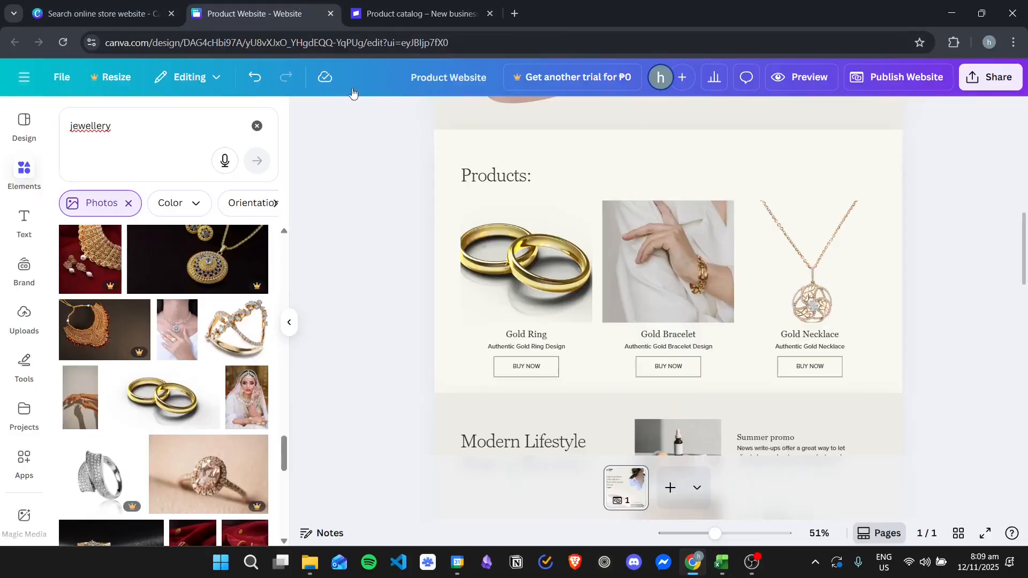
{"action": "left_click", "coordinate": [534, 229]}
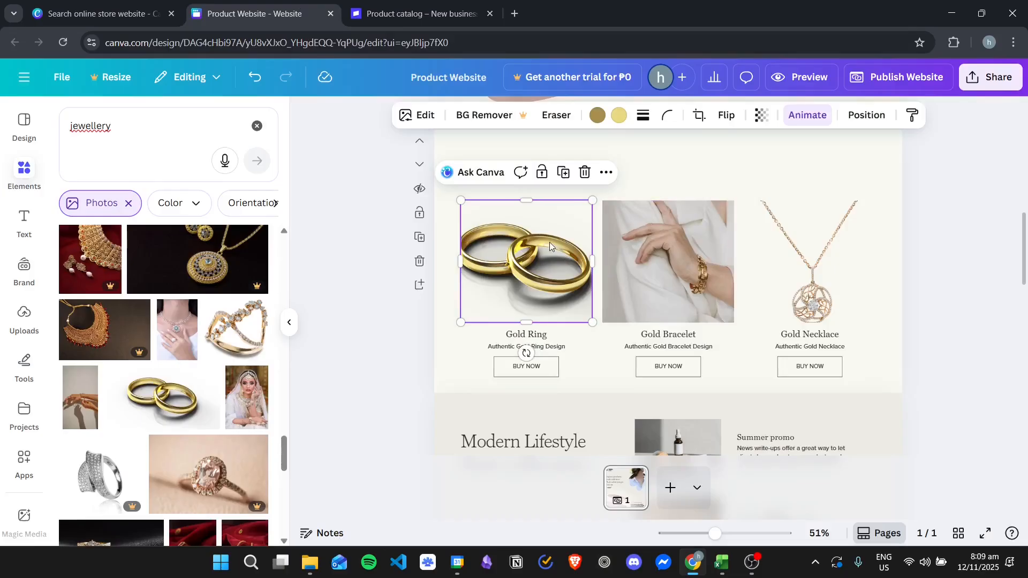
{"action": "right_click", "coordinate": [549, 242]}
{"action": "left_click", "coordinate": [535, 244]}
{"action": "left_click", "coordinate": [843, 244]}
{"action": "scroll", "coordinate": [601, 294], "scroll_direction": "down", "scroll_amount": 1}
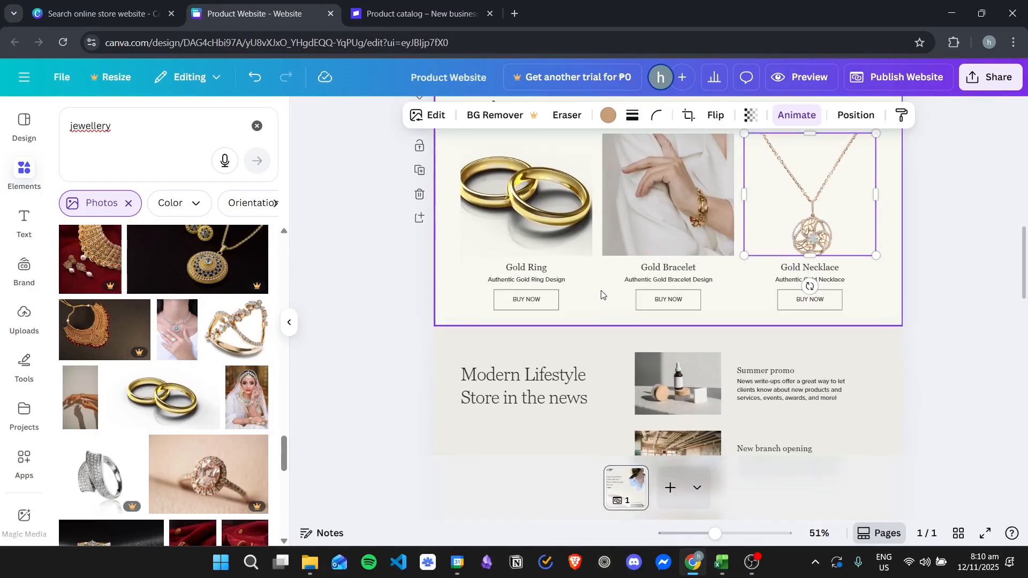
{"action": "scroll", "coordinate": [606, 284], "scroll_direction": "up", "scroll_amount": 1}
{"action": "scroll", "coordinate": [605, 282], "scroll_direction": "down", "scroll_amount": 5}
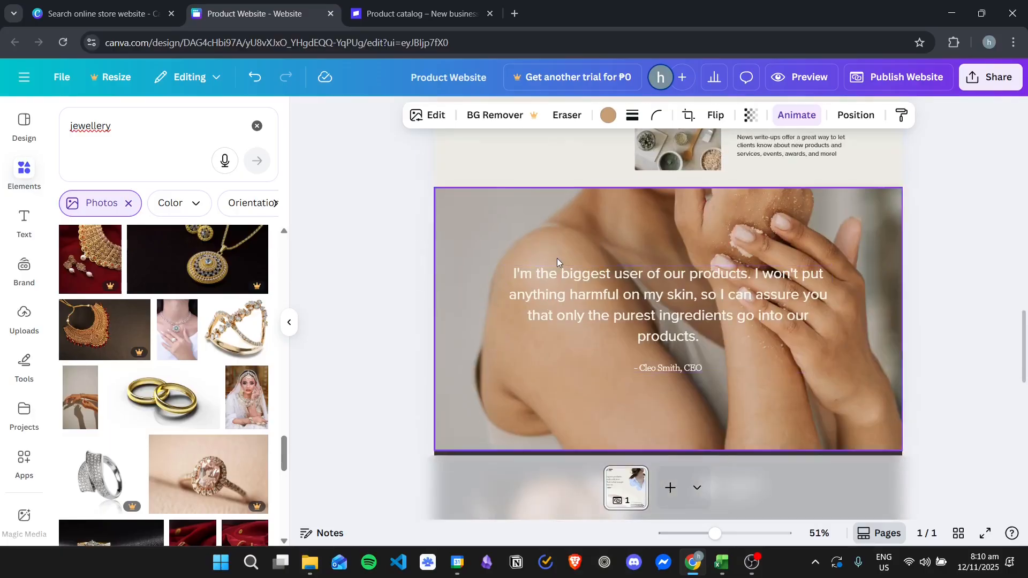
{"action": "scroll", "coordinate": [557, 258], "scroll_direction": "down", "scroll_amount": 5}
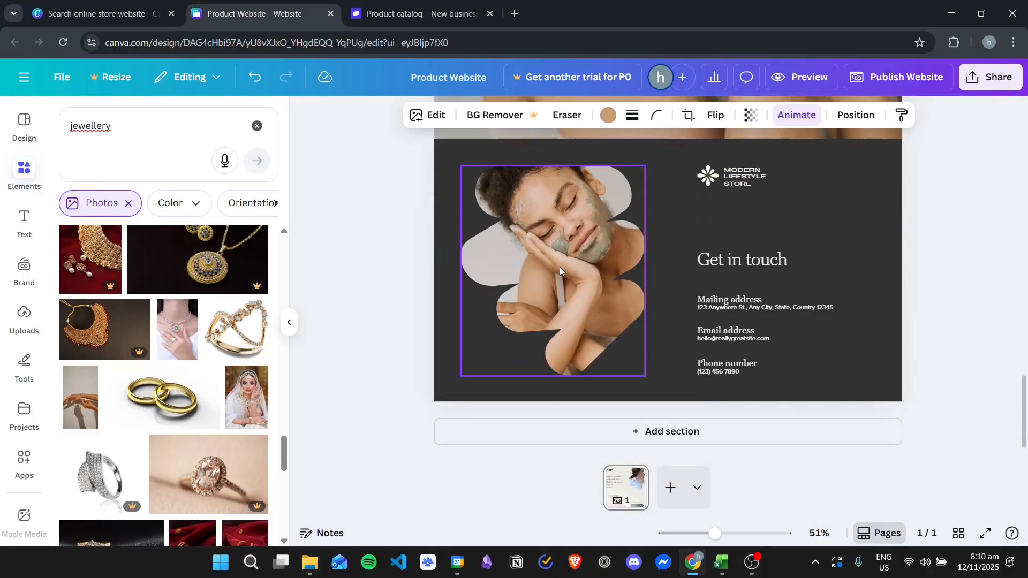
Add a second page holding the gold rings photo, enlarged to fill the page width
{"action": "left_click", "coordinate": [670, 488]}
{"action": "left_click", "coordinate": [147, 410]}
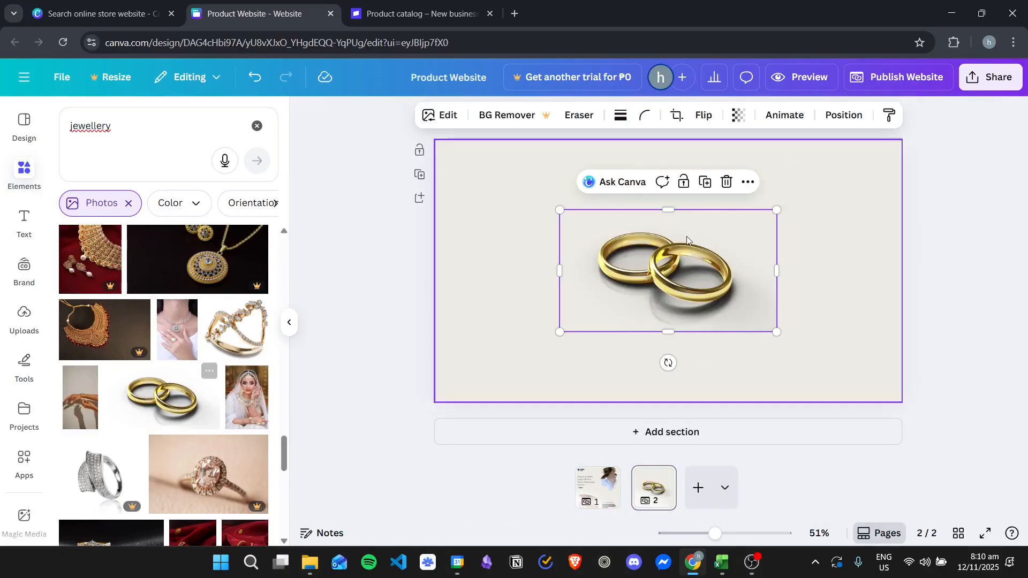
{"action": "left_click_drag", "start_coordinate": [648, 252], "coordinate": [521, 184]}
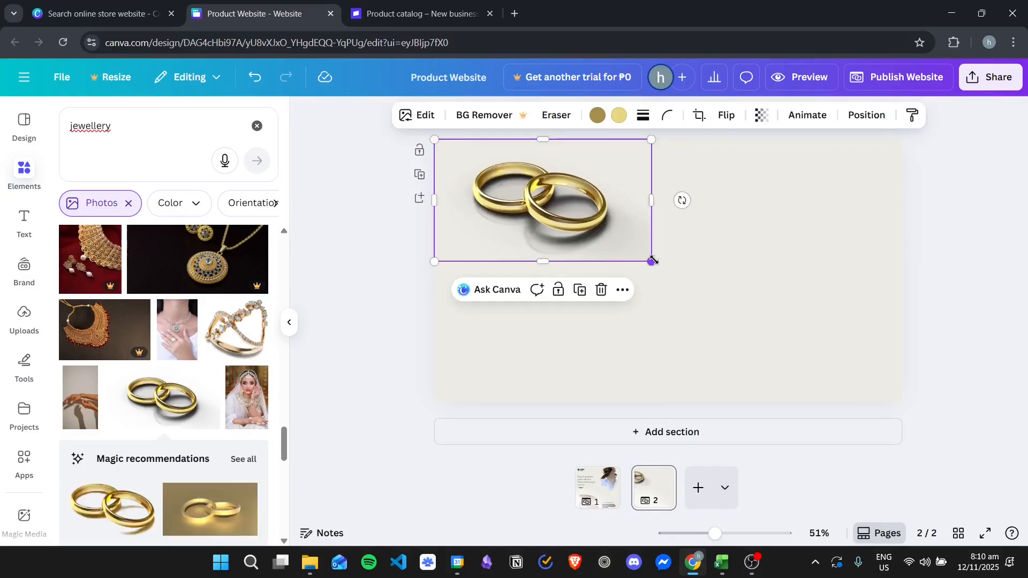
{"action": "left_click_drag", "start_coordinate": [654, 261], "coordinate": [911, 382]}
Add a third page with the gold necklace pendant photo, enlarged and centred on the page
{"action": "left_click", "coordinate": [698, 488]}
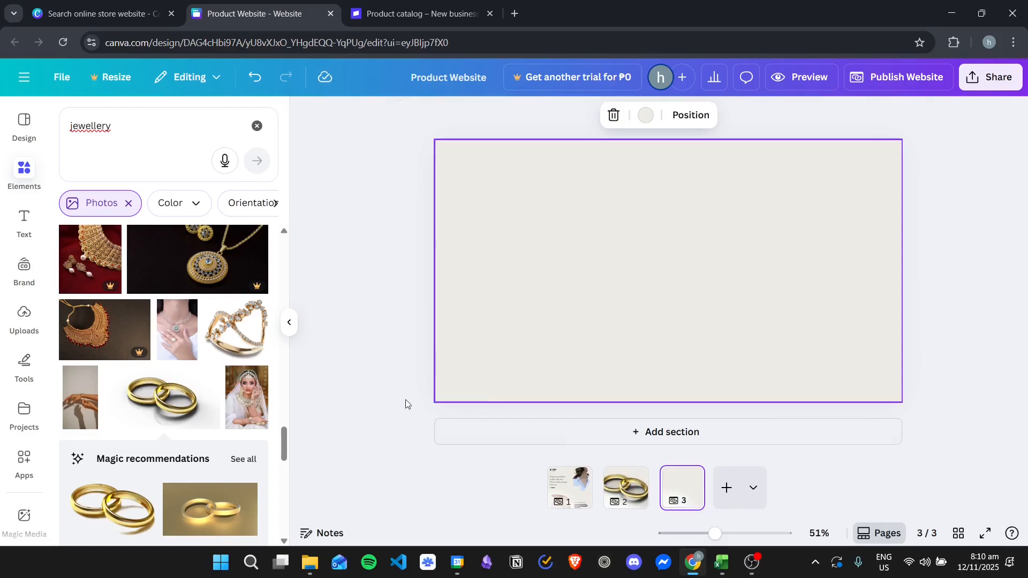
{"action": "scroll", "coordinate": [167, 406], "scroll_direction": "down", "scroll_amount": 1}
{"action": "scroll", "coordinate": [183, 386], "scroll_direction": "up", "scroll_amount": 2}
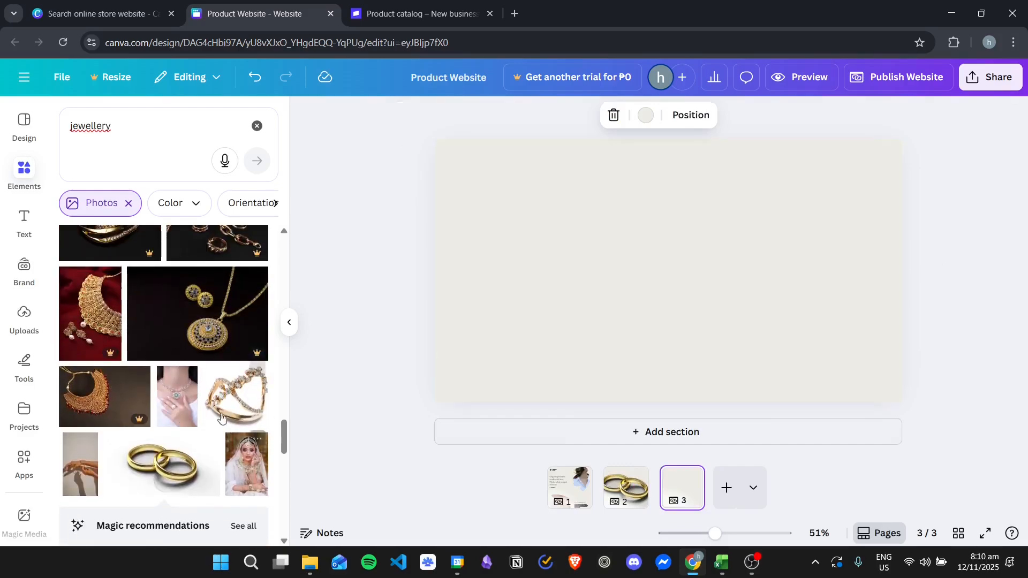
{"action": "scroll", "coordinate": [221, 418], "scroll_direction": "up", "scroll_amount": 4}
{"action": "left_click_drag", "start_coordinate": [94, 332], "coordinate": [678, 203]}
{"action": "left_click_drag", "start_coordinate": [716, 261], "coordinate": [864, 370]}
{"action": "left_click_drag", "start_coordinate": [744, 302], "coordinate": [621, 208]}
Add a fourth page with the gold bracelet photo, scaled to the full page height and centred
{"action": "left_click", "coordinate": [725, 427]}
{"action": "left_click", "coordinate": [229, 355]}
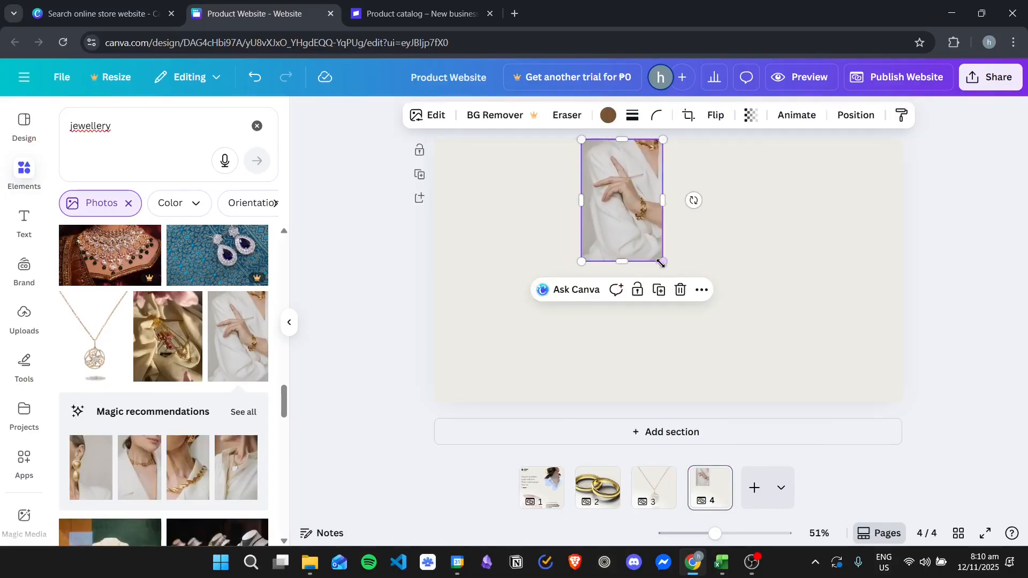
{"action": "left_click_drag", "start_coordinate": [671, 273], "coordinate": [757, 402]}
{"action": "left_click_drag", "start_coordinate": [682, 316], "coordinate": [675, 317]}
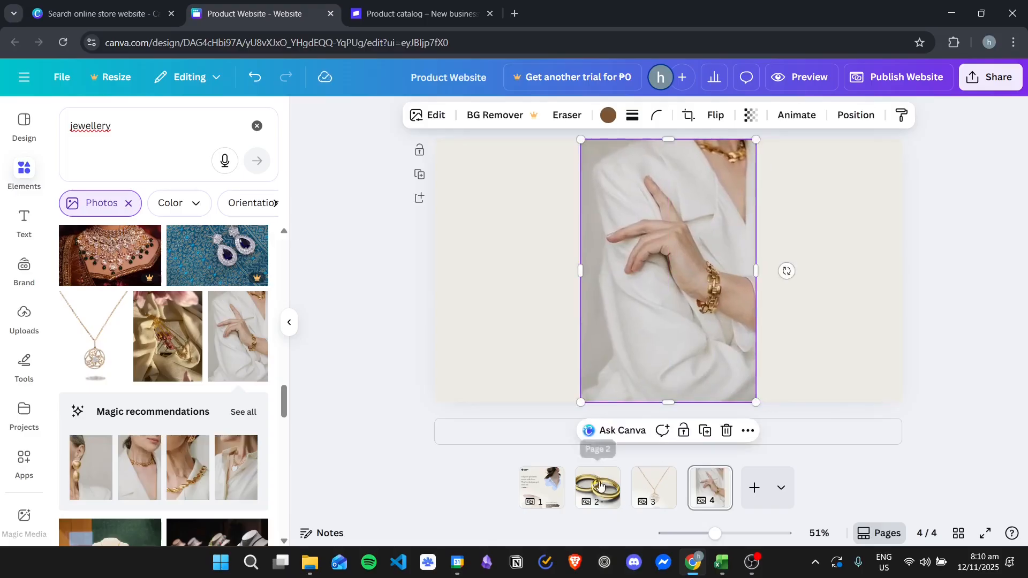
Download only pages 2–4 of the design as PNG images
{"action": "left_click", "coordinate": [980, 77]}
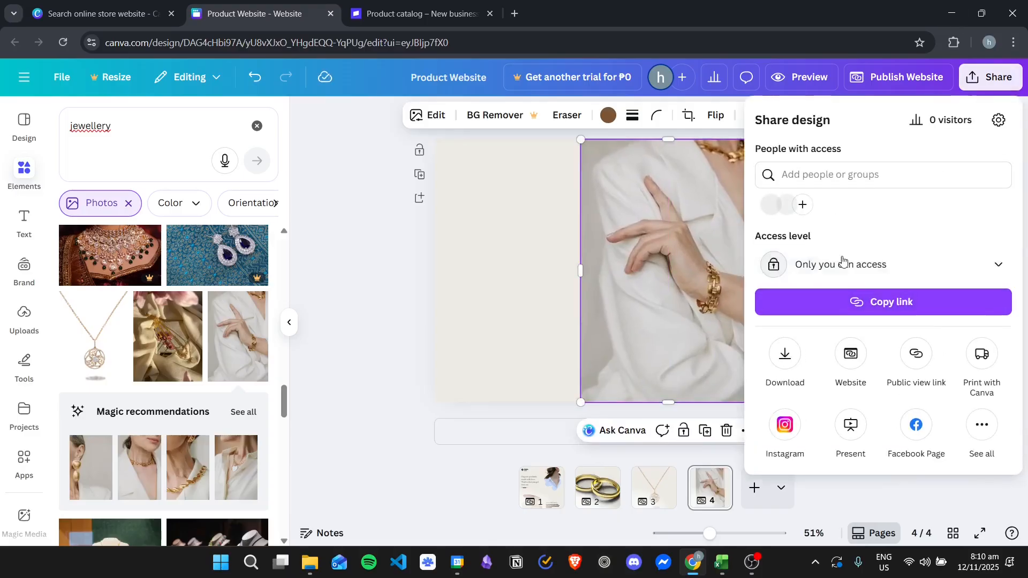
{"action": "left_click", "coordinate": [785, 353]}
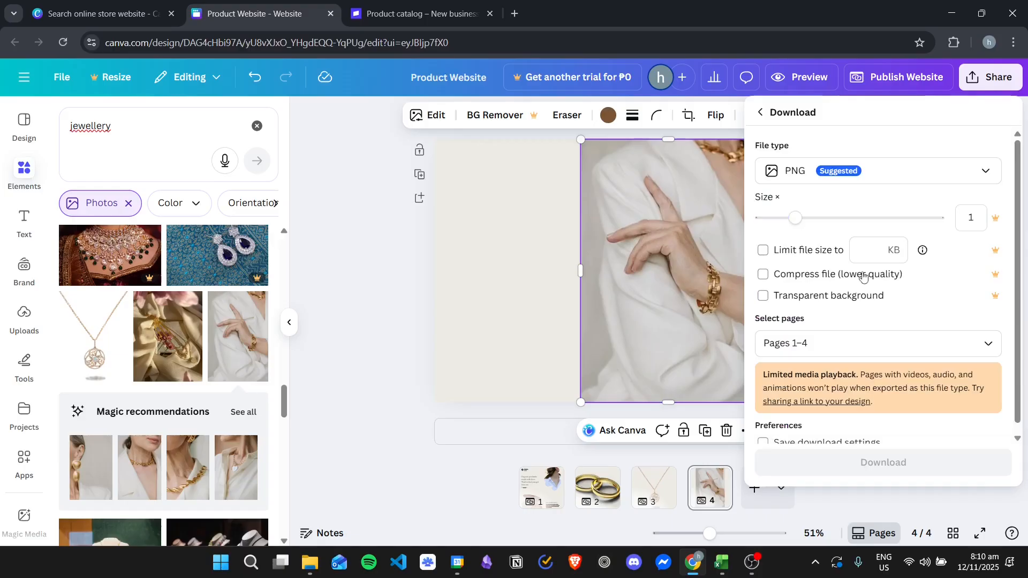
{"action": "left_click", "coordinate": [837, 345]}
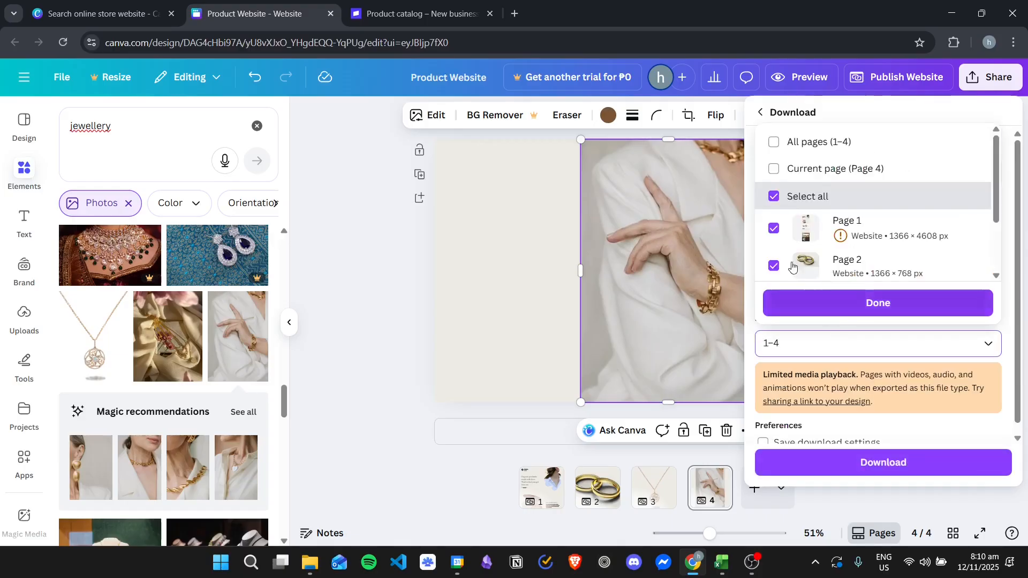
{"action": "left_click", "coordinate": [867, 222]}
{"action": "scroll", "coordinate": [873, 225], "scroll_direction": "down", "scroll_amount": 3}
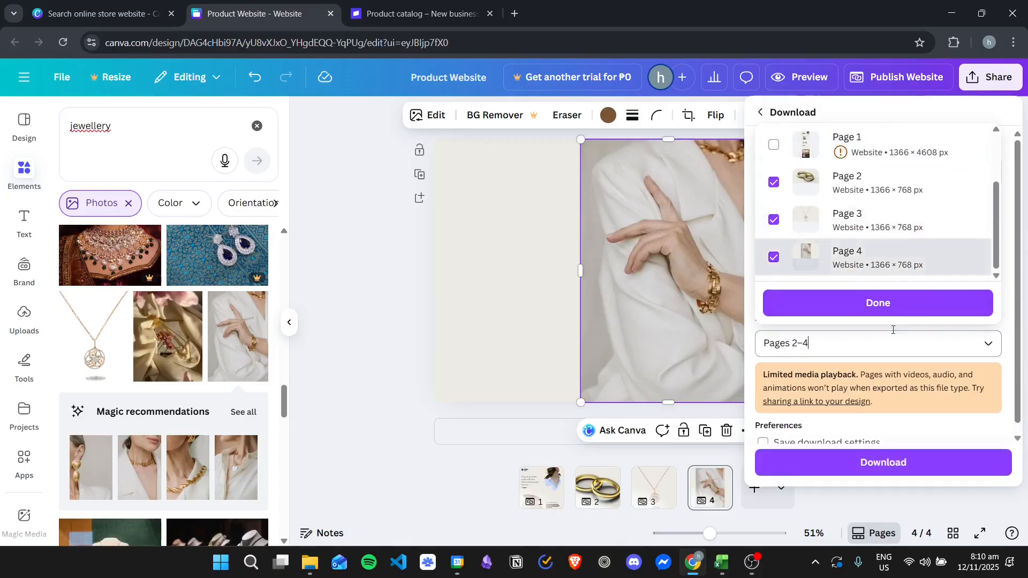
{"action": "left_click", "coordinate": [886, 310]}
{"action": "left_click", "coordinate": [884, 463]}
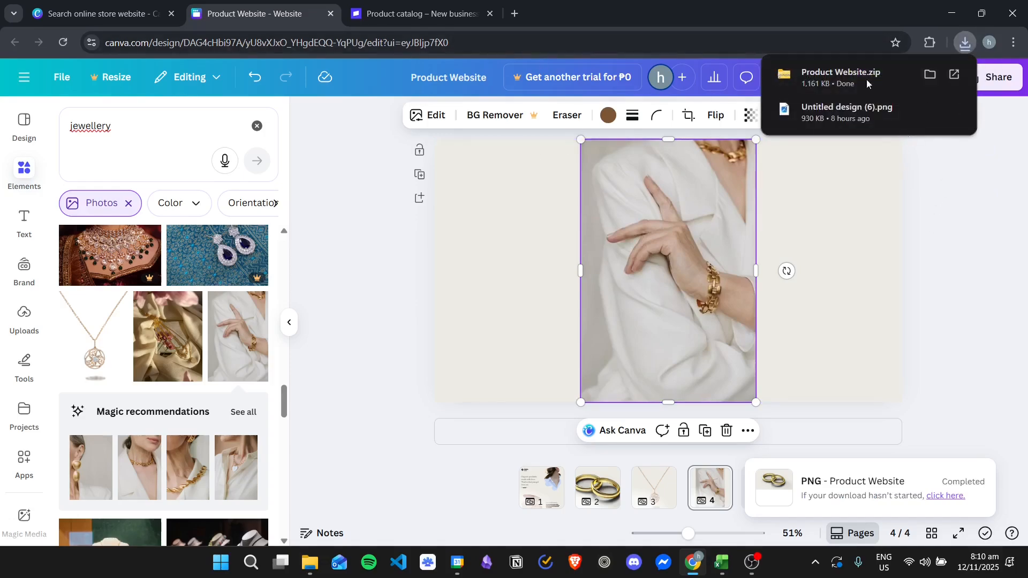
Extract Product Website.zip in the Downloads folder, check the extracted images and return to the browser
{"action": "left_click", "coordinate": [930, 74]}
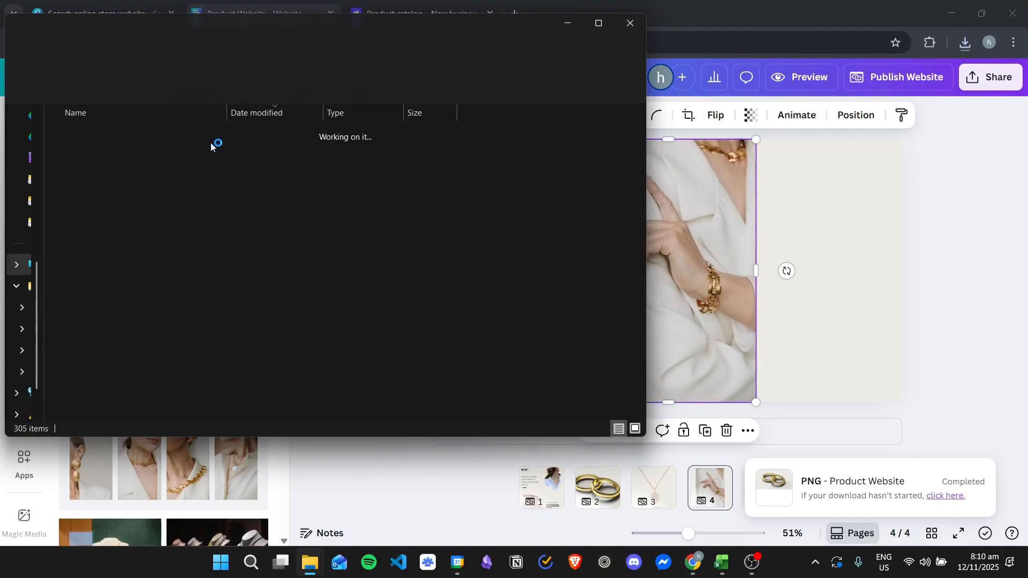
{"action": "right_click", "coordinate": [129, 150]}
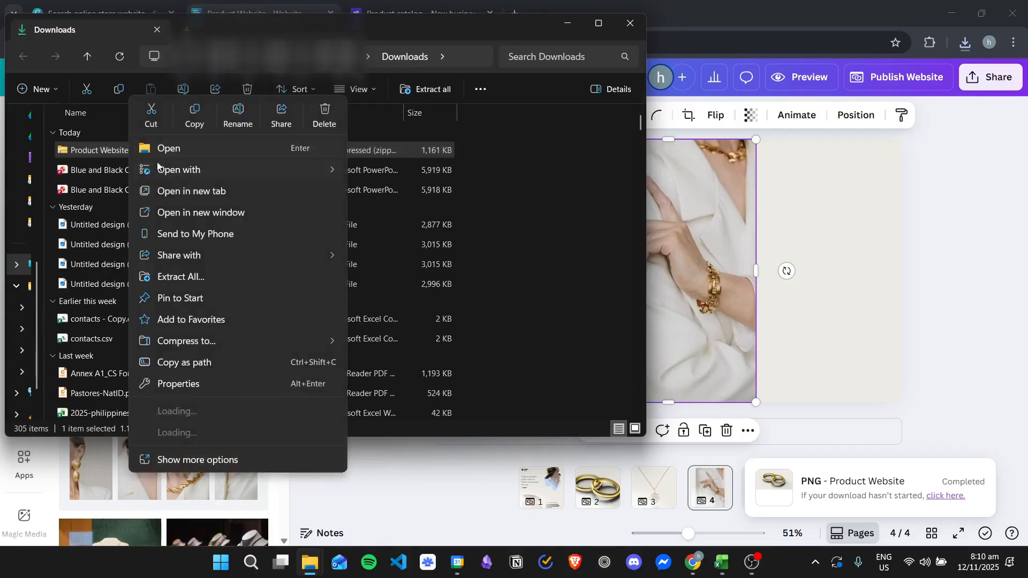
{"action": "left_click", "coordinate": [211, 277]}
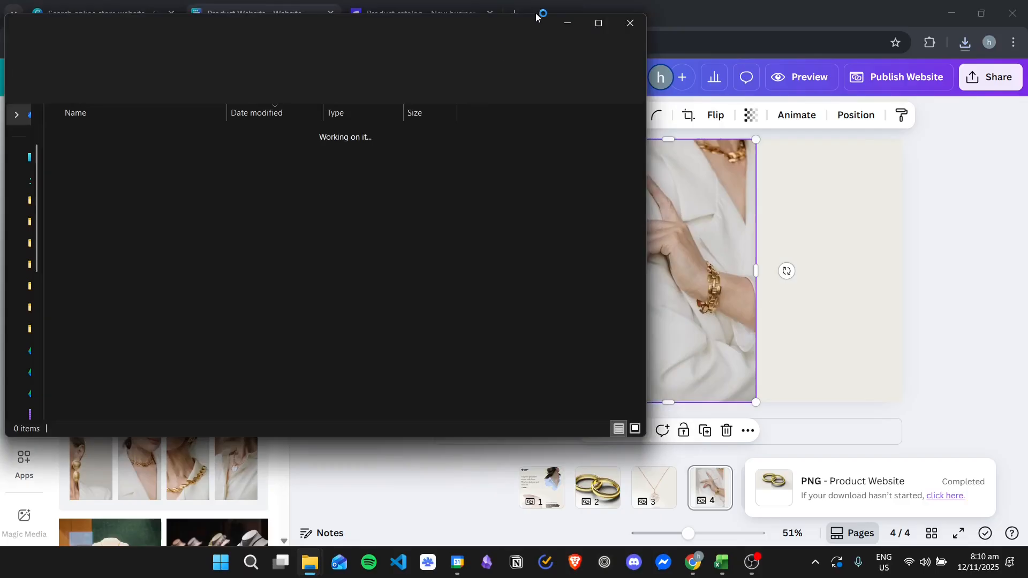
{"action": "left_click", "coordinate": [583, 21]}
{"action": "left_click", "coordinate": [581, 23]}
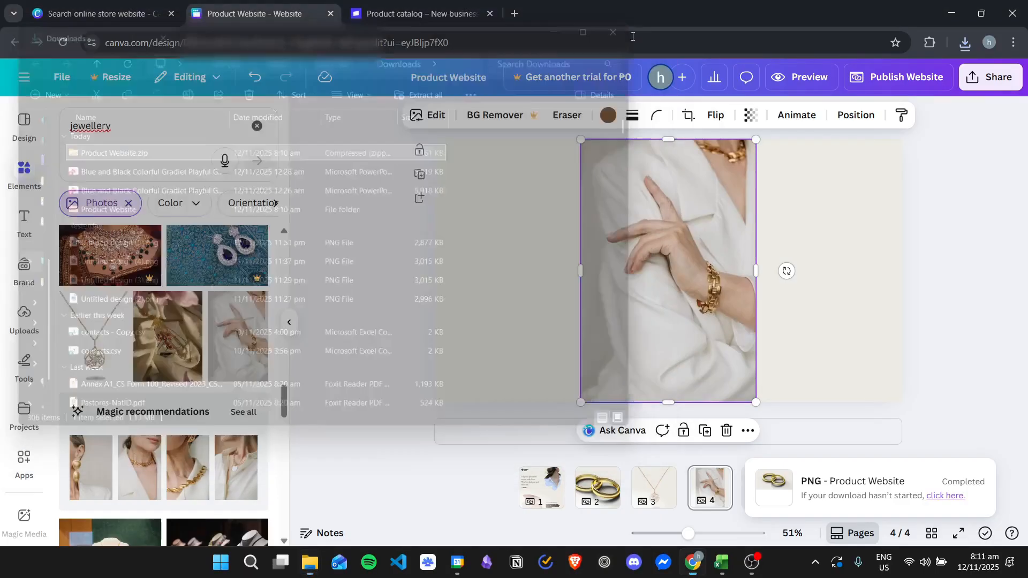
{"action": "mouse_move", "coordinate": [313, 566]}
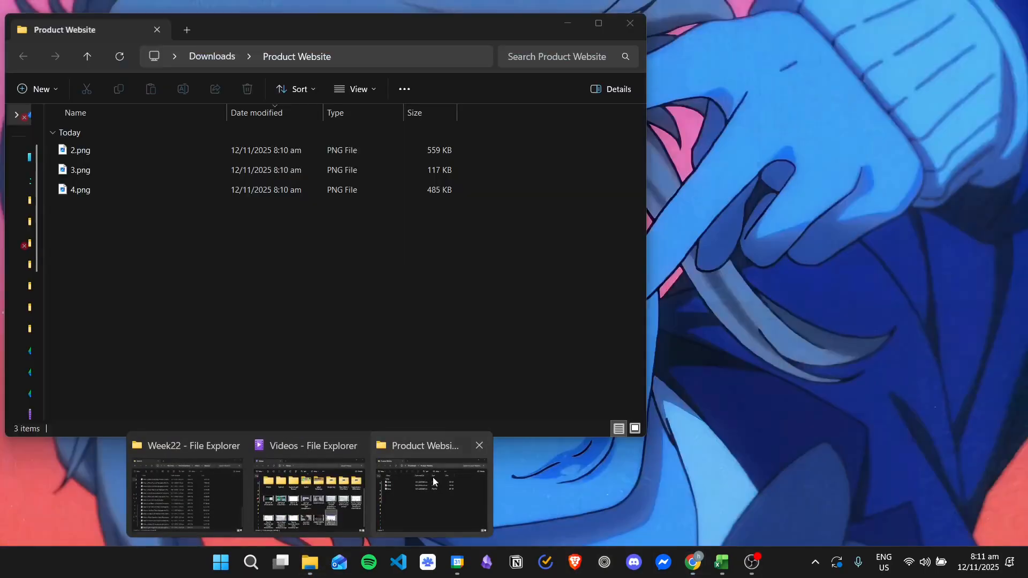
{"action": "left_click", "coordinate": [432, 477]}
{"action": "left_click", "coordinate": [911, 191]}
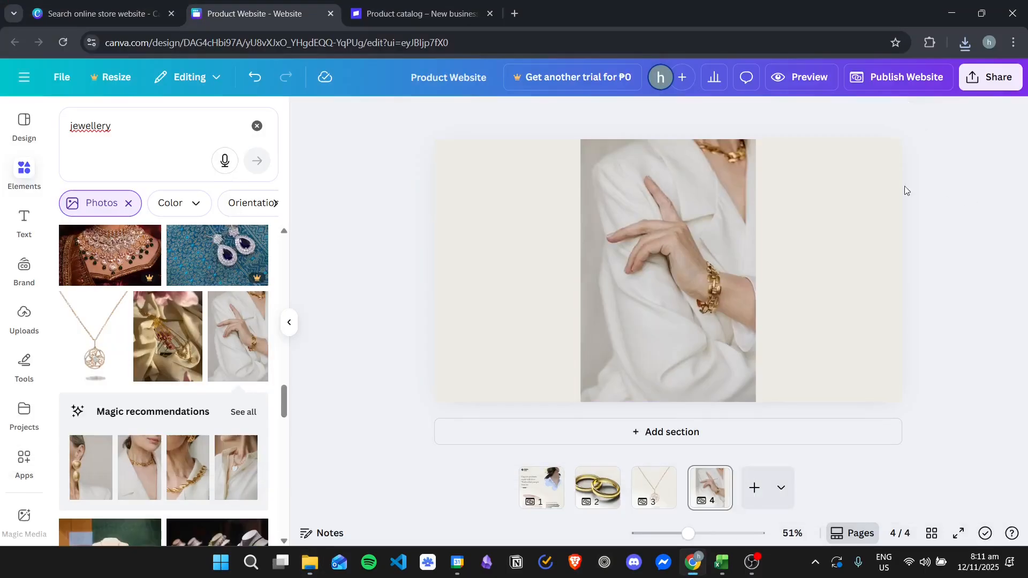
Switch to the Stripe product catalog, look over the Gold Necklace's product page and open the product for editing
{"action": "left_click", "coordinate": [417, 13]}
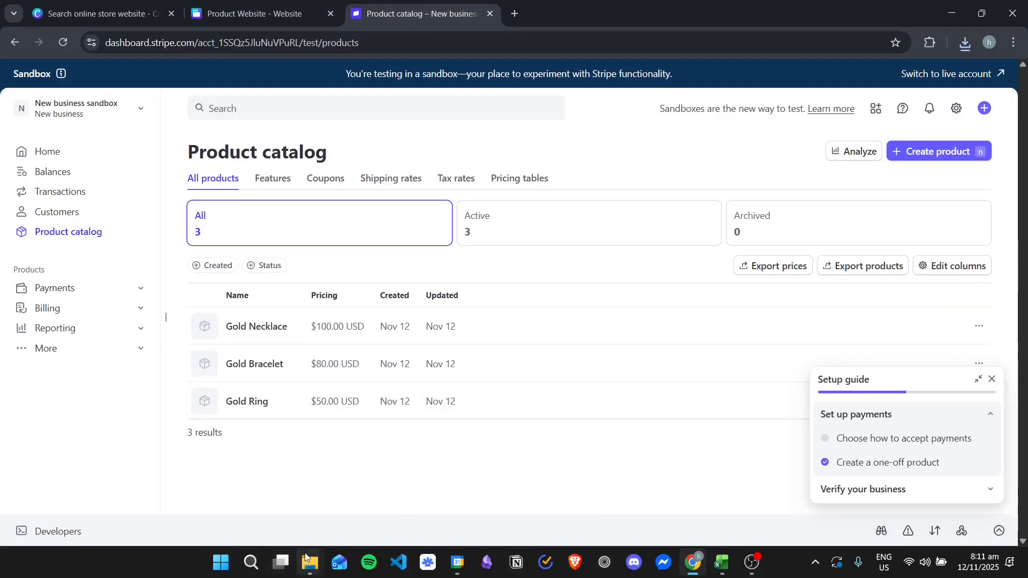
{"action": "left_click", "coordinate": [260, 332]}
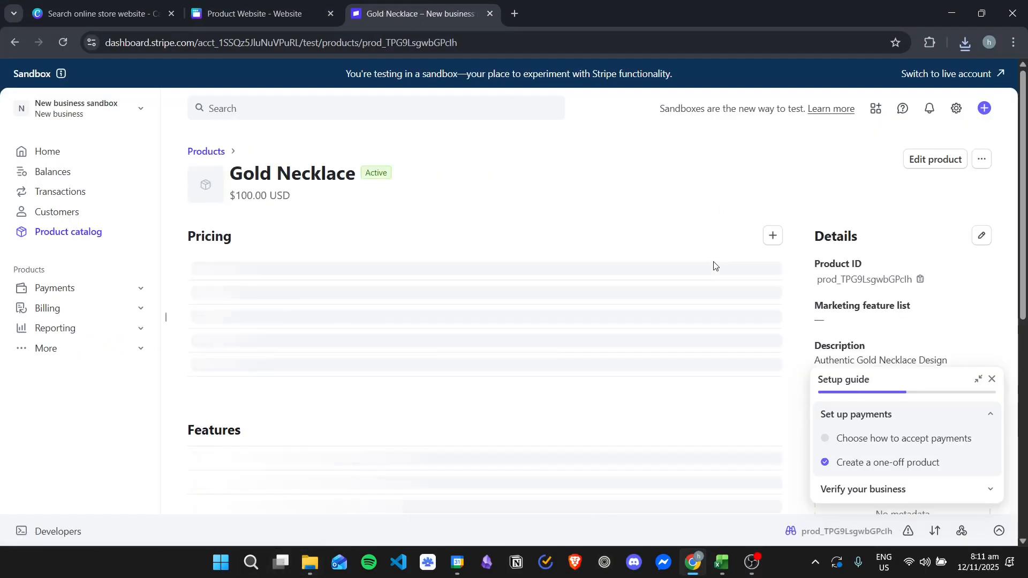
{"action": "scroll", "coordinate": [466, 292], "scroll_direction": "down", "scroll_amount": 3}
{"action": "scroll", "coordinate": [613, 296], "scroll_direction": "up", "scroll_amount": 3}
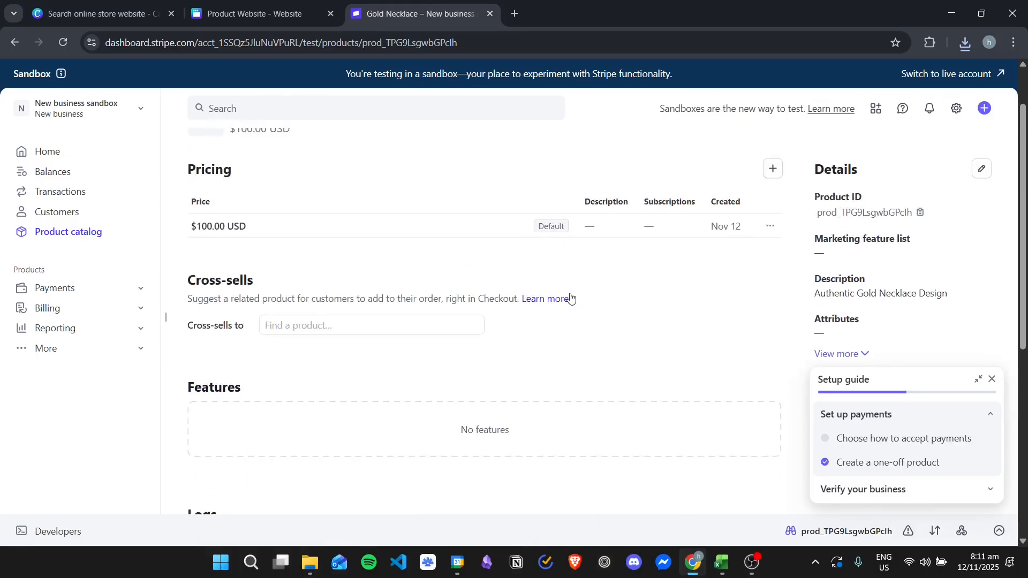
{"action": "scroll", "coordinate": [583, 285], "scroll_direction": "down", "scroll_amount": 5}
{"action": "scroll", "coordinate": [580, 280], "scroll_direction": "up", "scroll_amount": 6}
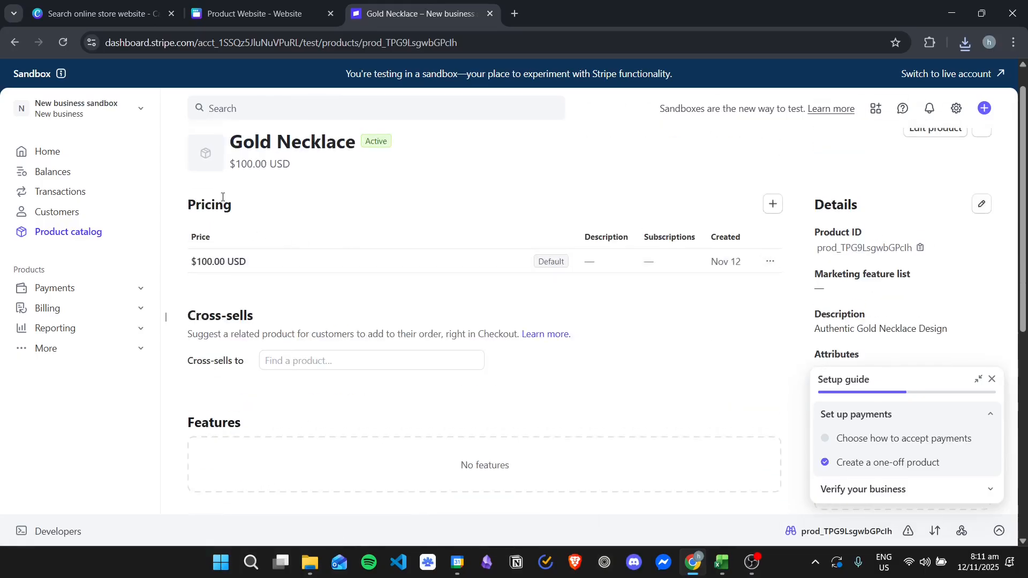
{"action": "left_click", "coordinate": [933, 133]}
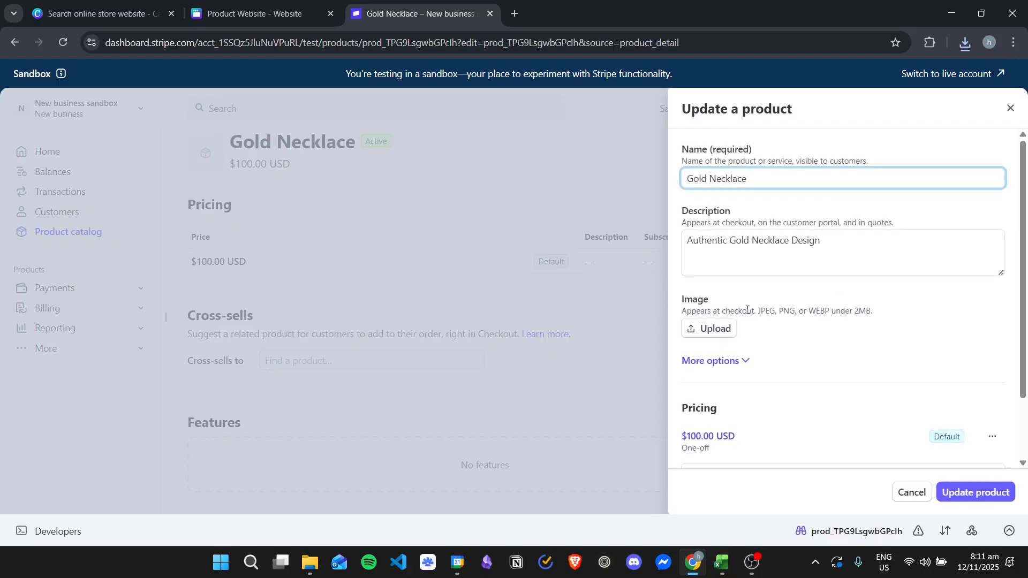
Upload 3.png from the Product Website folder in Downloads as the Gold Necklace's image and save the product update
{"action": "left_click", "coordinate": [732, 332]}
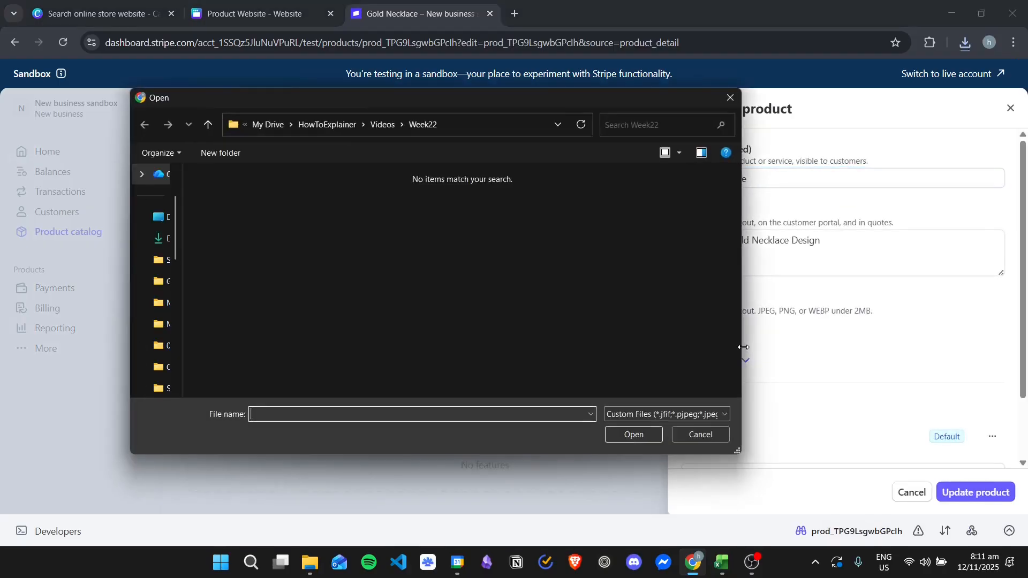
{"action": "left_click_drag", "start_coordinate": [435, 111], "coordinate": [358, 107]}
{"action": "left_click", "coordinate": [81, 234]}
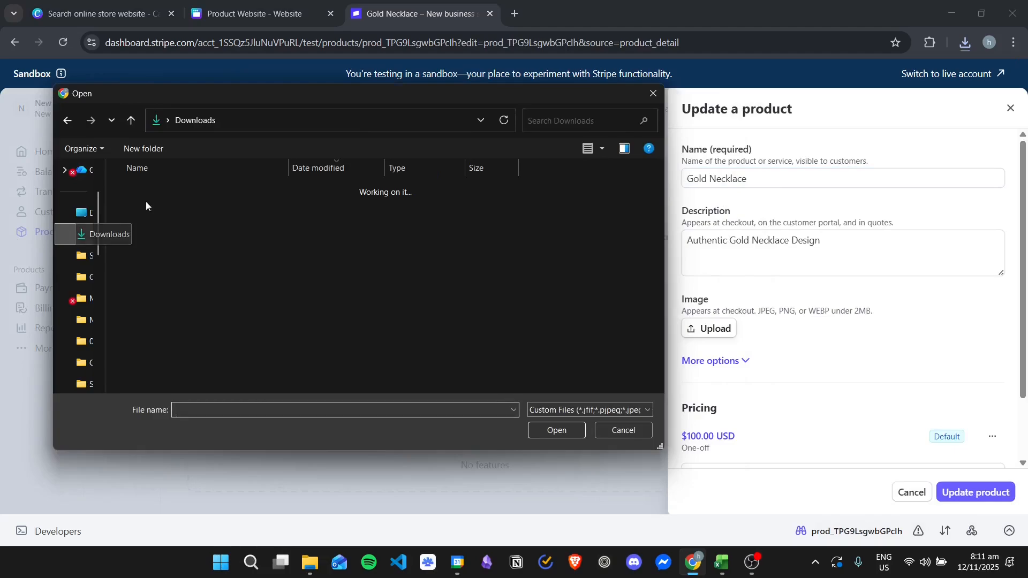
{"action": "double_click", "coordinate": [188, 204]}
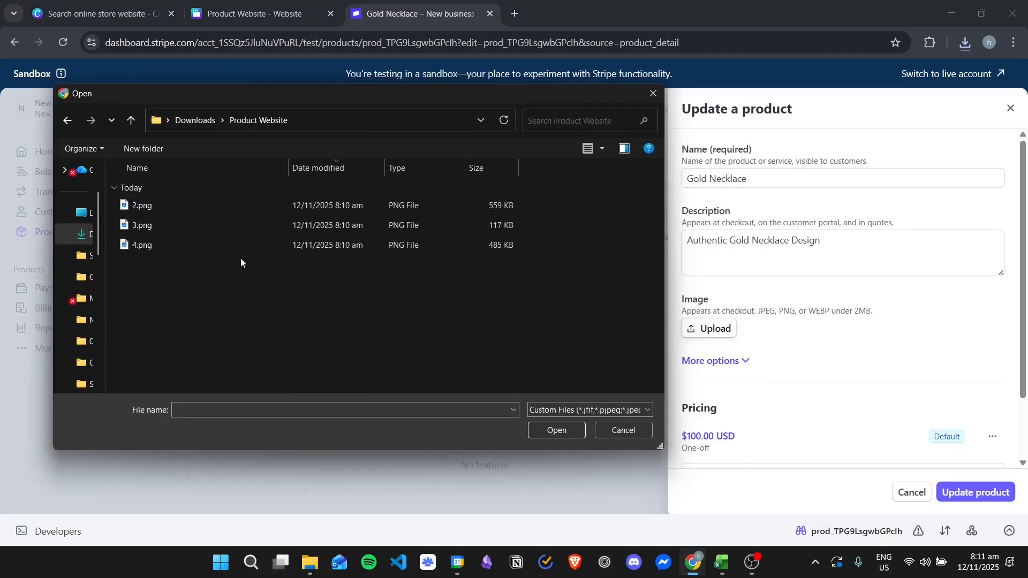
{"action": "right_click", "coordinate": [246, 296]}
{"action": "mouse_move", "coordinate": [310, 307]}
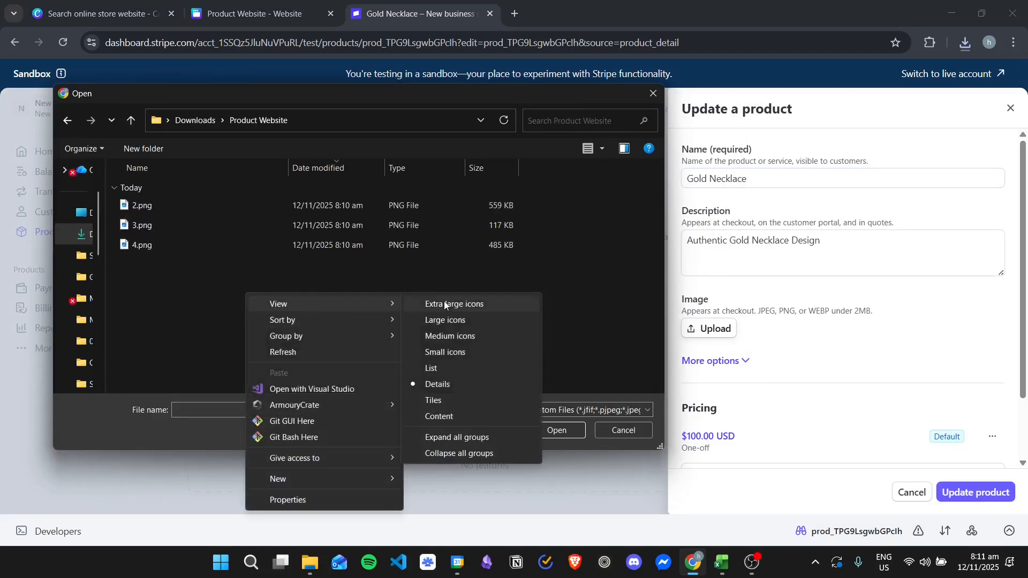
{"action": "left_click", "coordinate": [454, 321]}
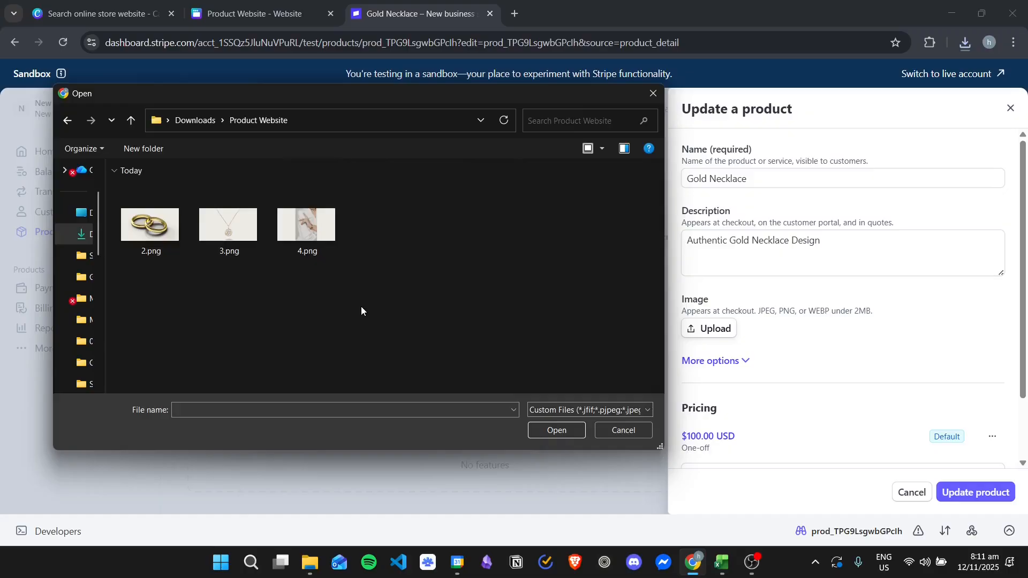
{"action": "double_click", "coordinate": [229, 217]}
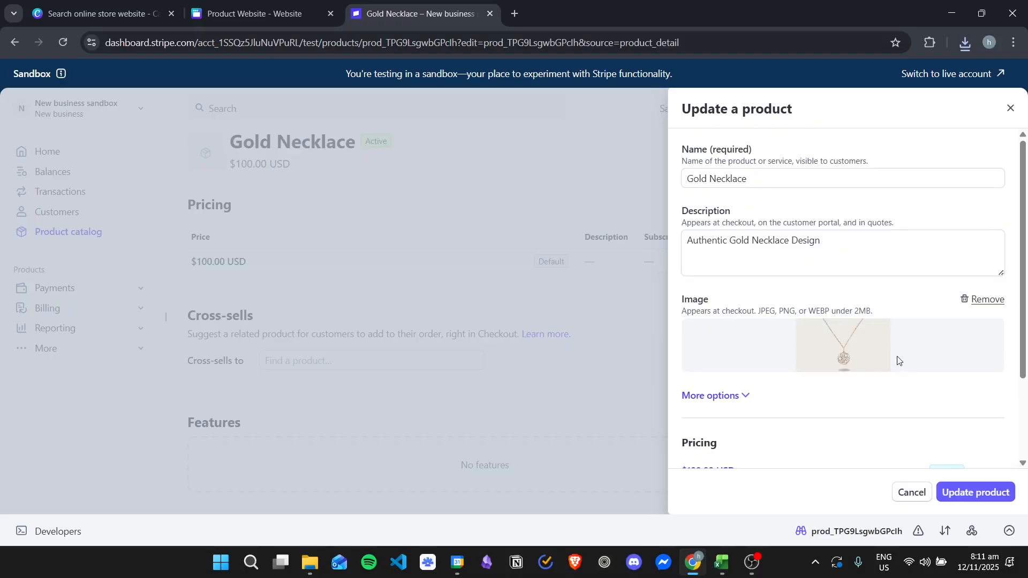
{"action": "left_click", "coordinate": [958, 487]}
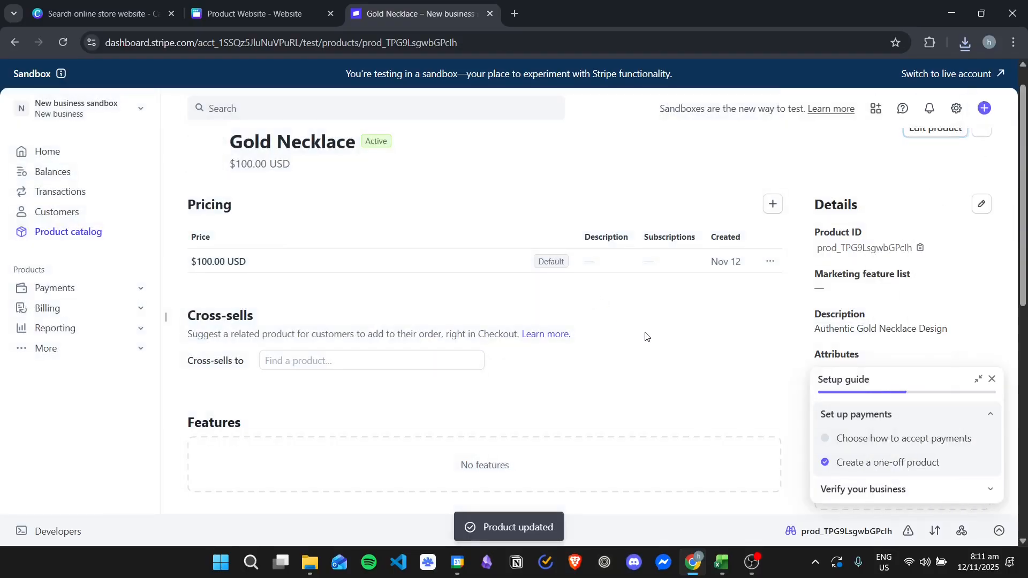
{"action": "scroll", "coordinate": [646, 337], "scroll_direction": "down", "scroll_amount": 9}
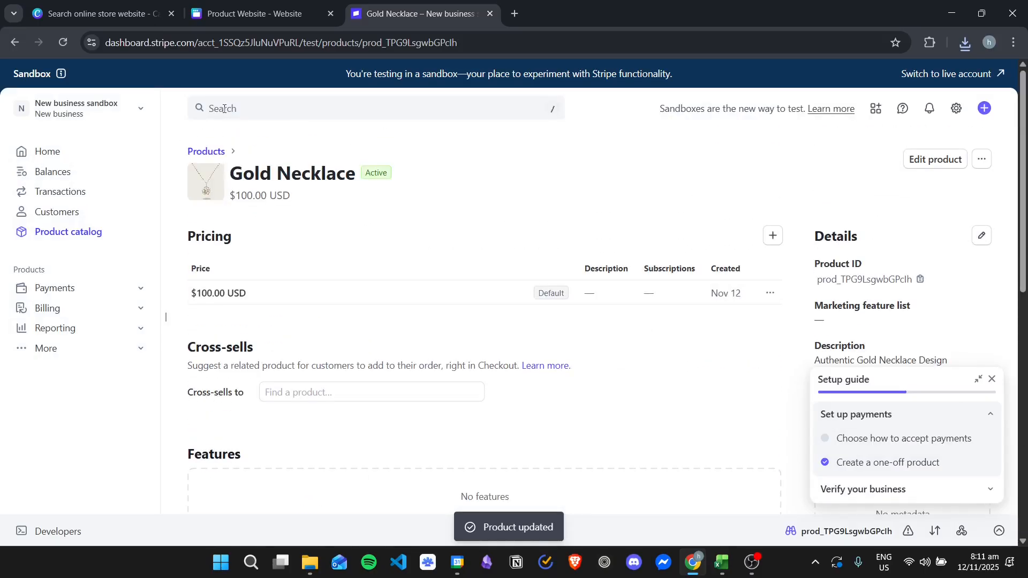
Try to upload 4.png as the Gold Bracelet's image and save the product update in the product catalog
{"action": "left_click", "coordinate": [89, 232]}
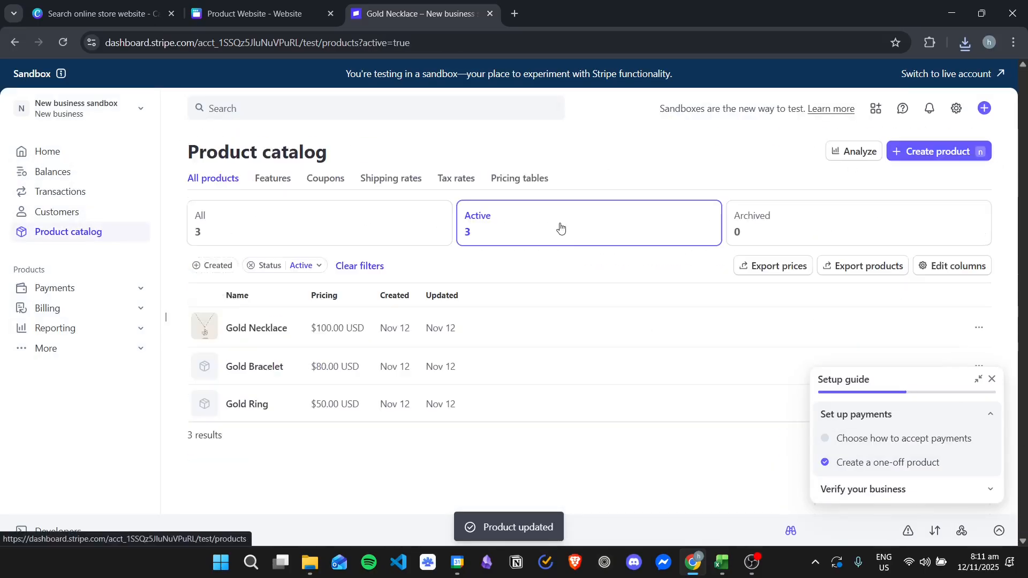
{"action": "left_click", "coordinate": [263, 367]}
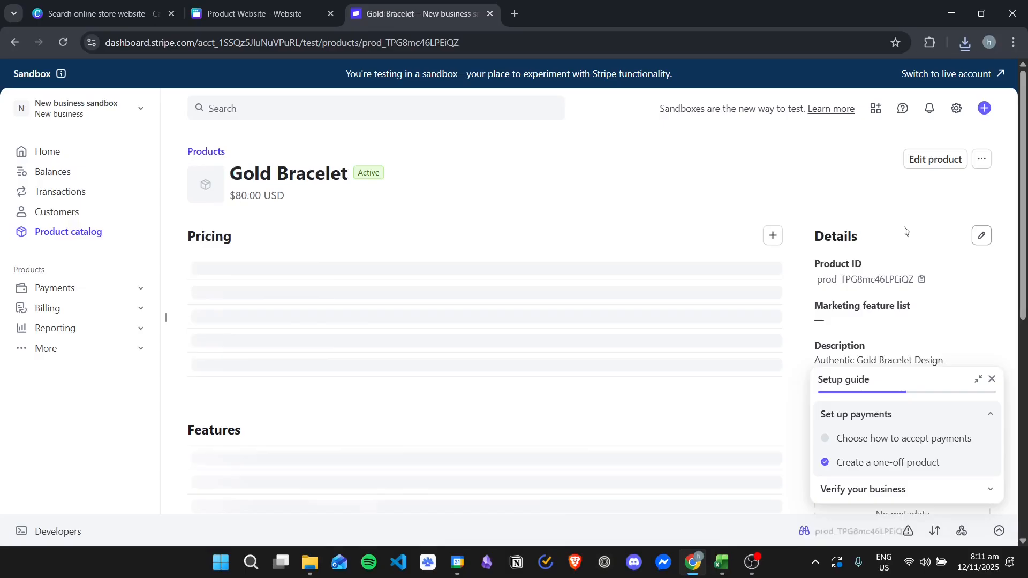
{"action": "left_click", "coordinate": [943, 160]}
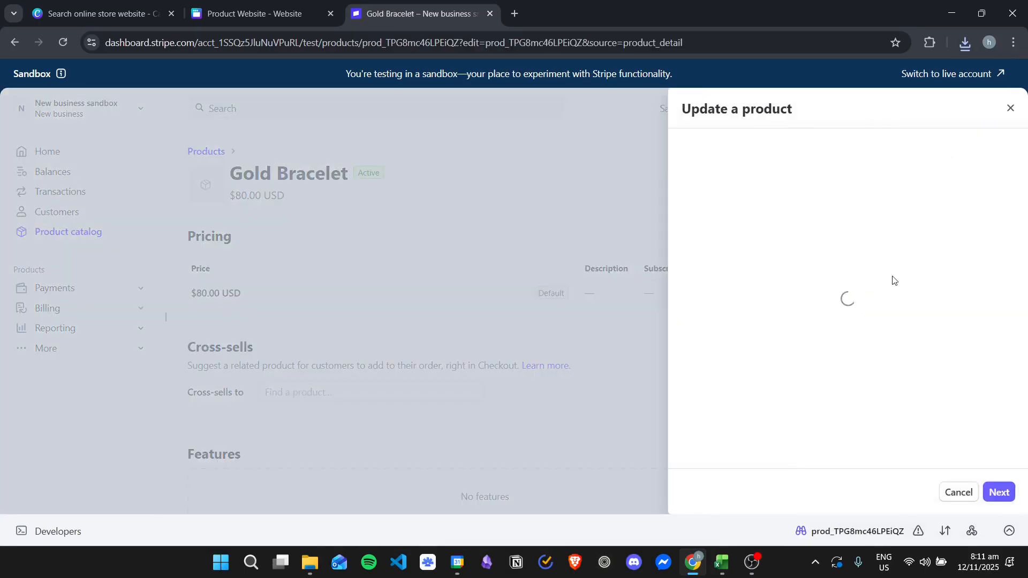
{"action": "left_click", "coordinate": [692, 329]}
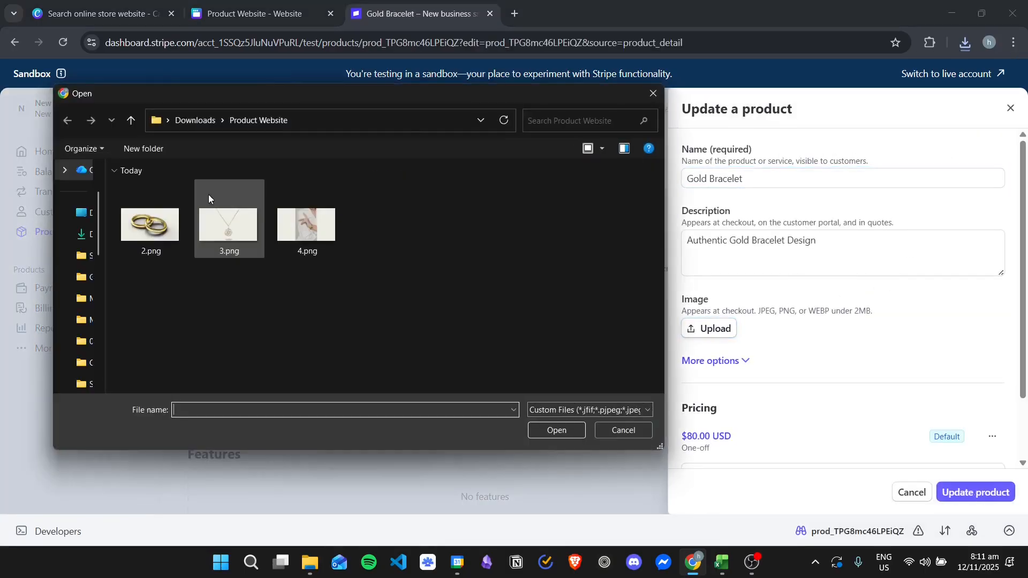
{"action": "double_click", "coordinate": [302, 223]}
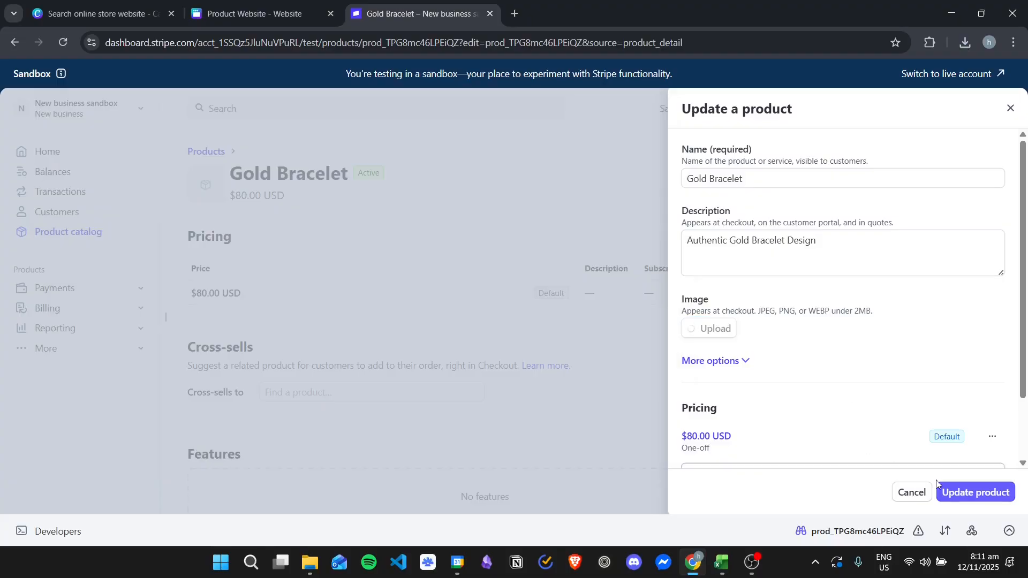
{"action": "left_click", "coordinate": [983, 496]}
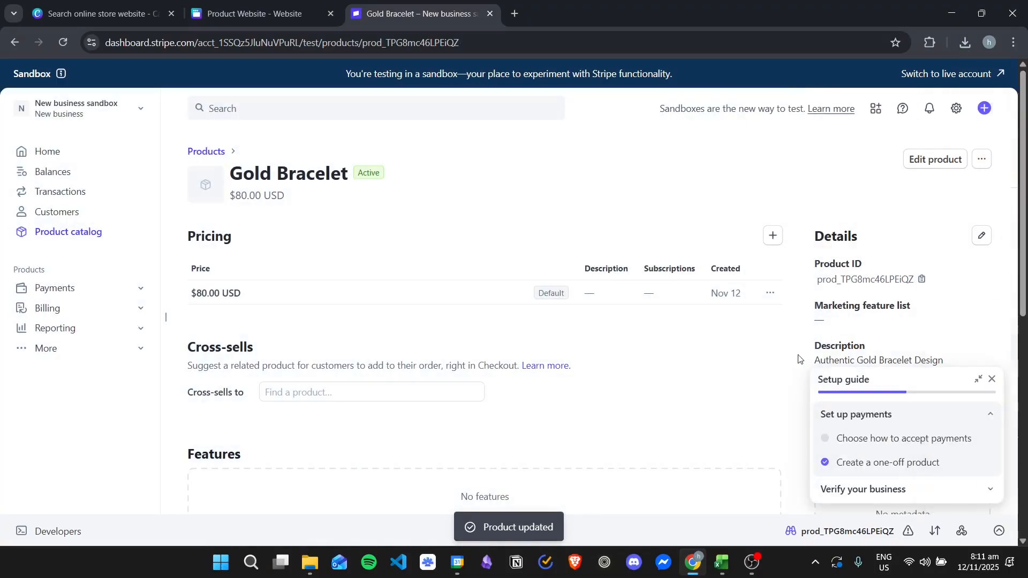
Reopen the Gold Bracelet for editing, upload 4.png as its image again and save the product update
{"action": "left_click", "coordinate": [216, 157]}
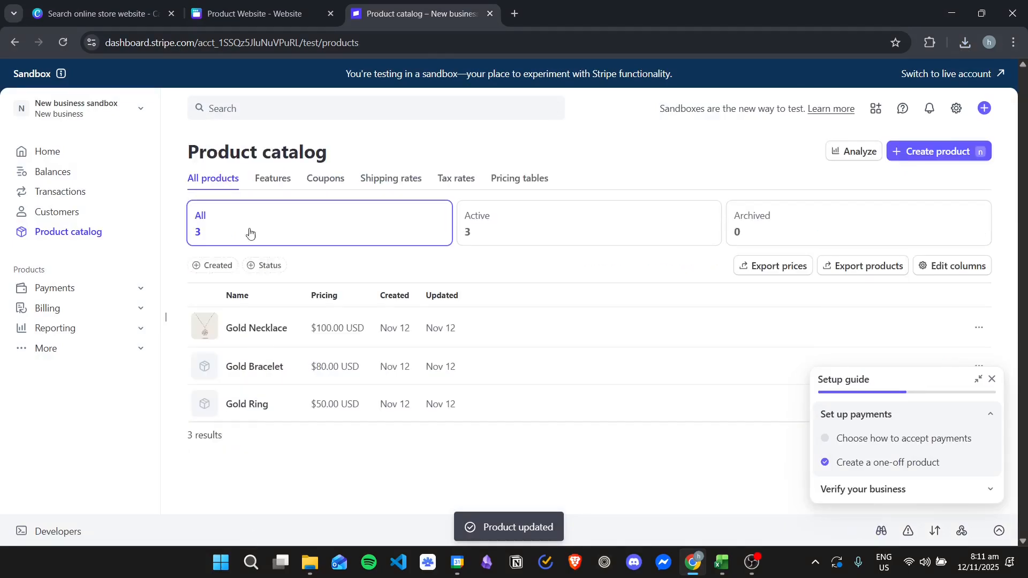
{"action": "left_click", "coordinate": [281, 364]}
{"action": "left_click", "coordinate": [910, 159]}
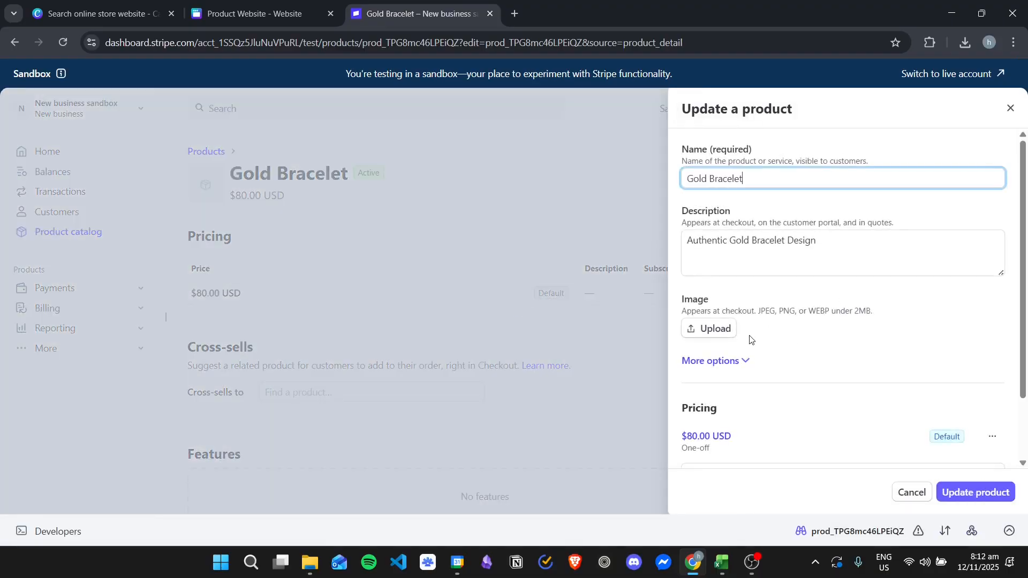
{"action": "left_click", "coordinate": [727, 329]}
{"action": "double_click", "coordinate": [313, 220]}
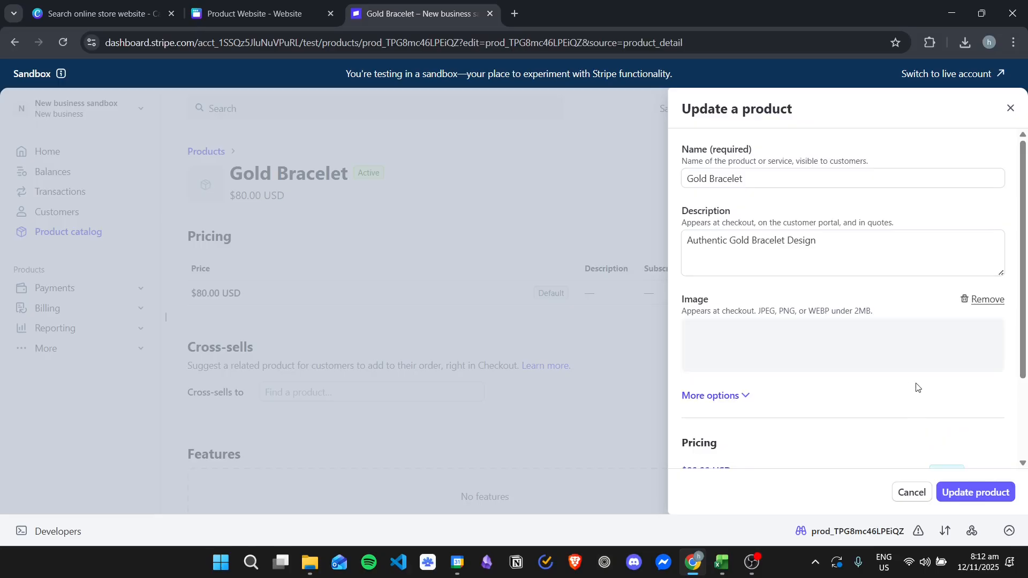
{"action": "left_click", "coordinate": [994, 492]}
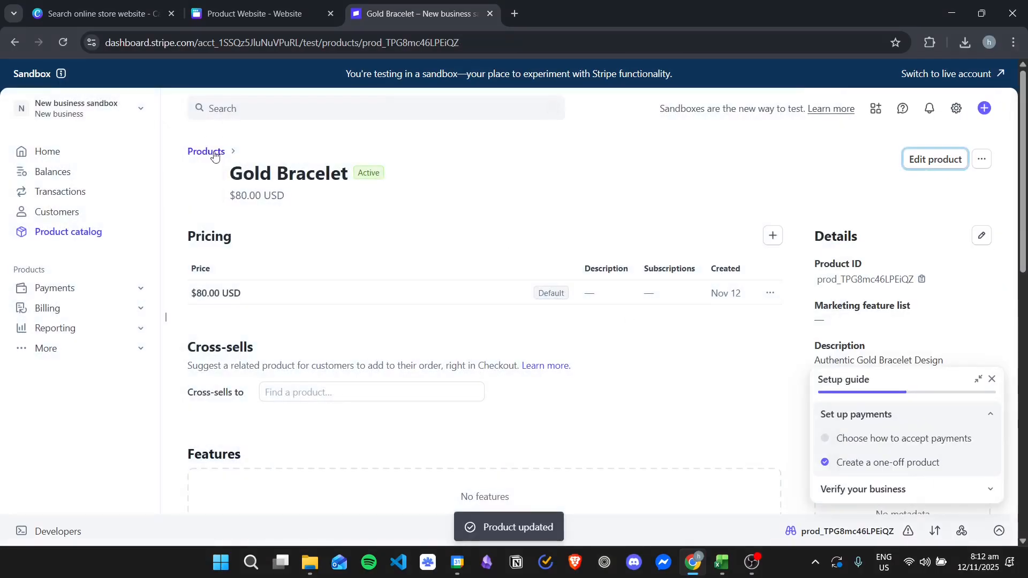
Upload 2.png as the Gold Ring's image, save the product update and return to the product catalog
{"action": "left_click", "coordinate": [207, 151]}
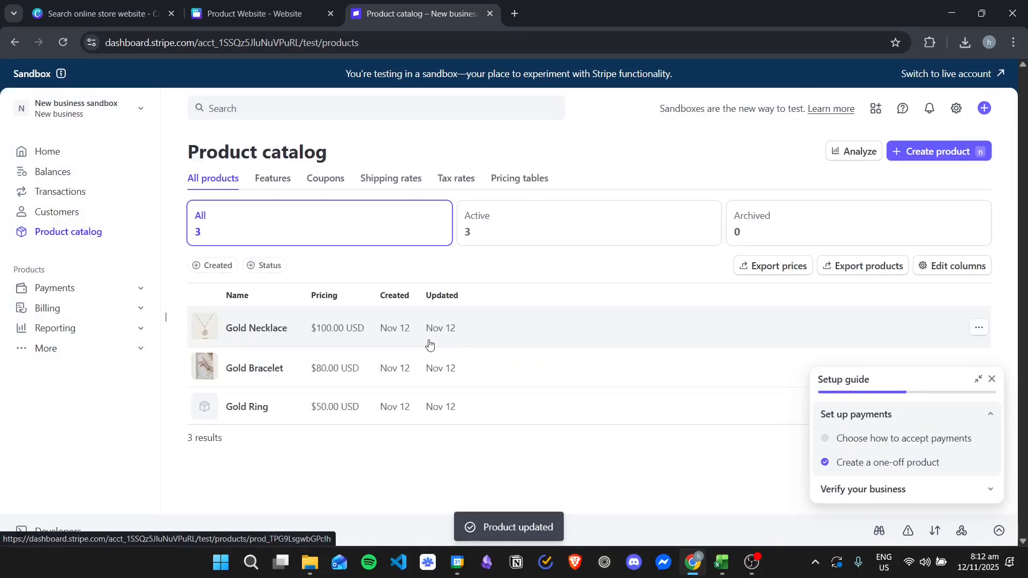
{"action": "left_click", "coordinate": [278, 403]}
{"action": "left_click", "coordinate": [932, 164]}
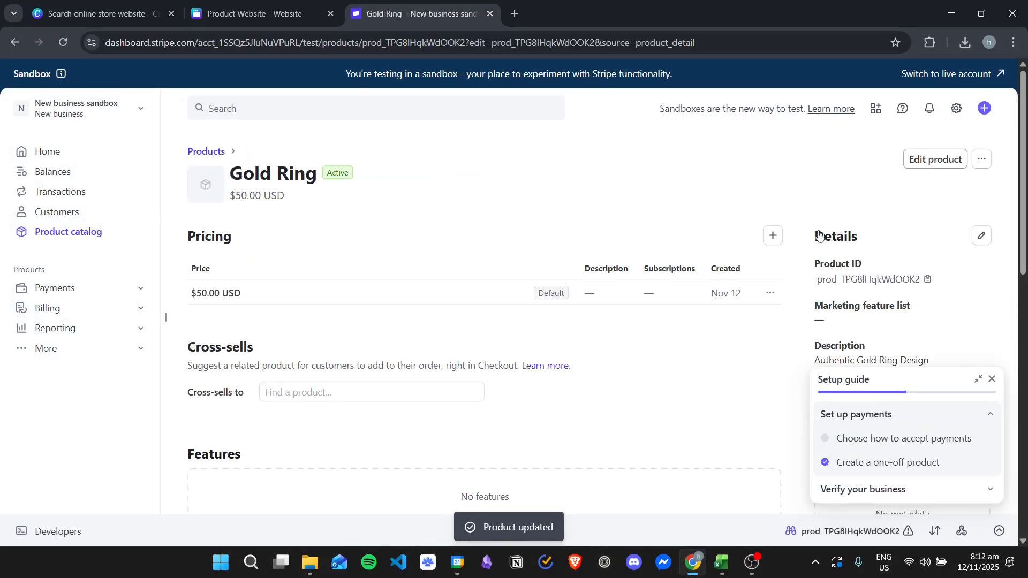
{"action": "left_click", "coordinate": [730, 329]}
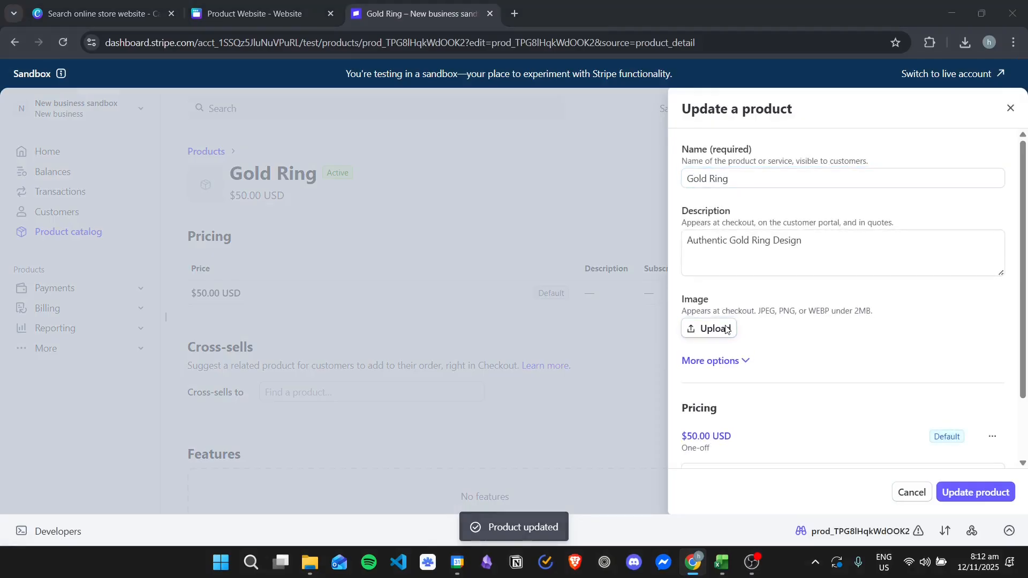
{"action": "double_click", "coordinate": [150, 226]}
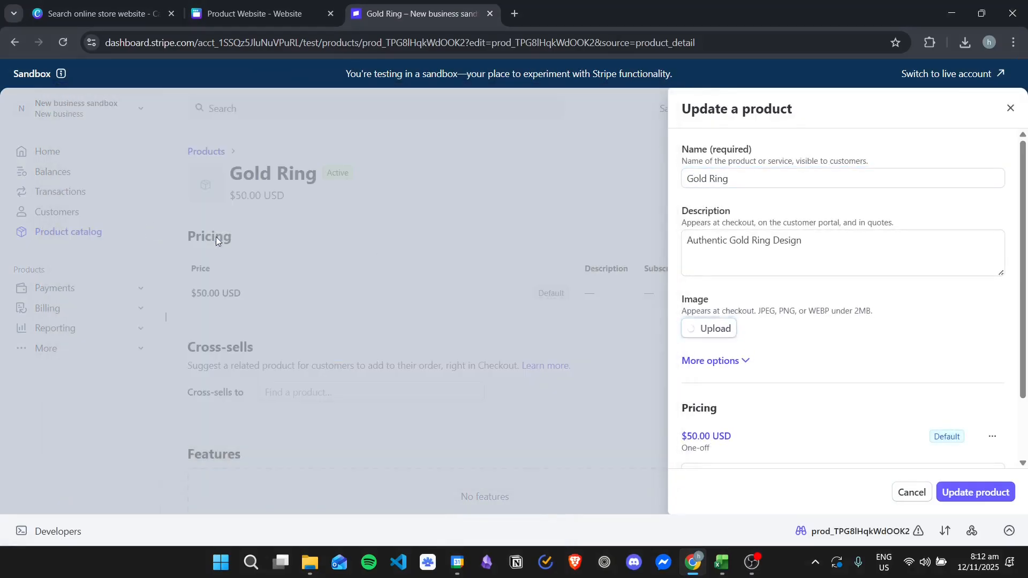
{"action": "left_click", "coordinate": [994, 491]}
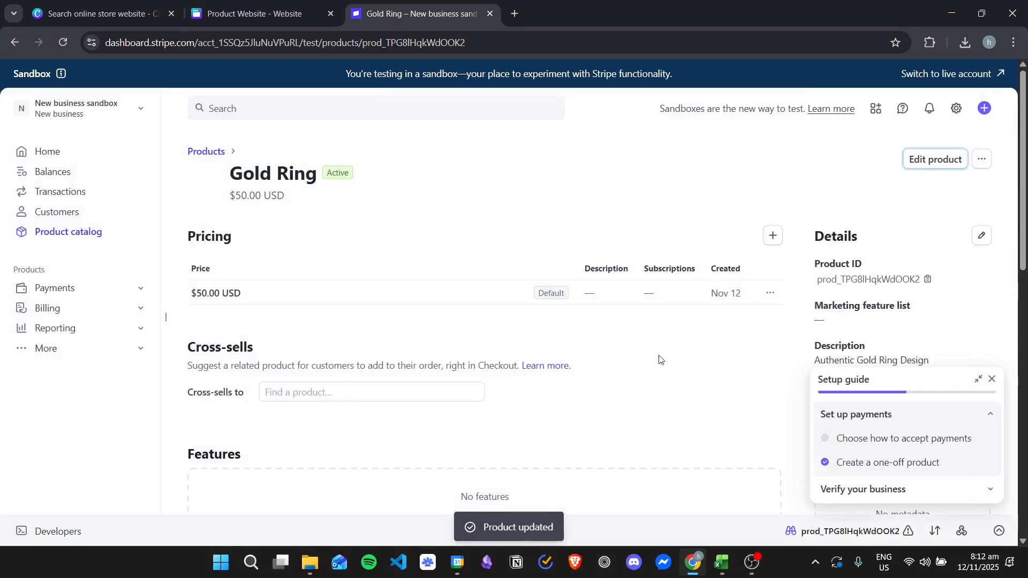
{"action": "left_click", "coordinate": [208, 152]}
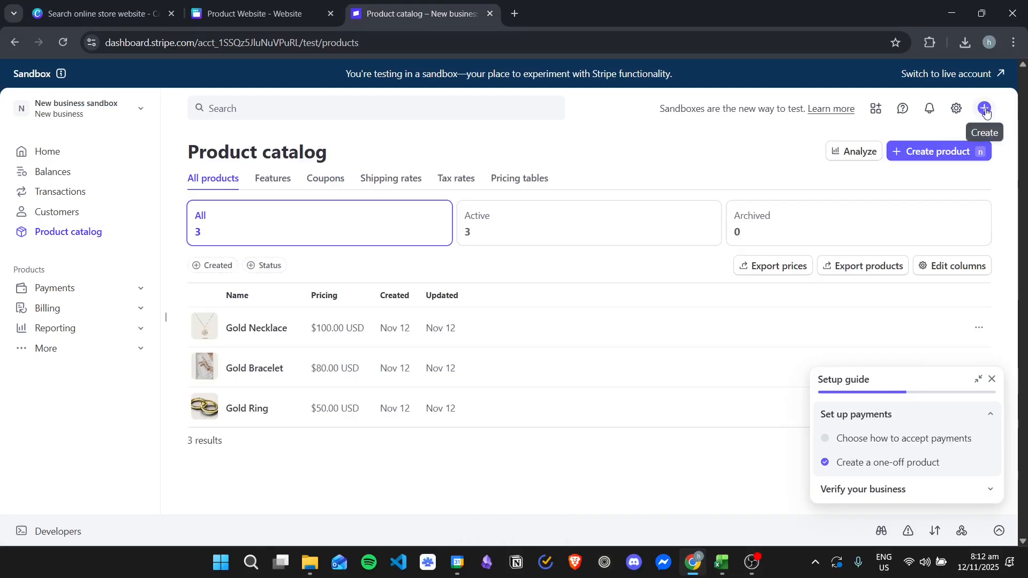
Start a new payment link for the Gold Ring at its $50.00 USD price
{"action": "left_click", "coordinate": [986, 109]}
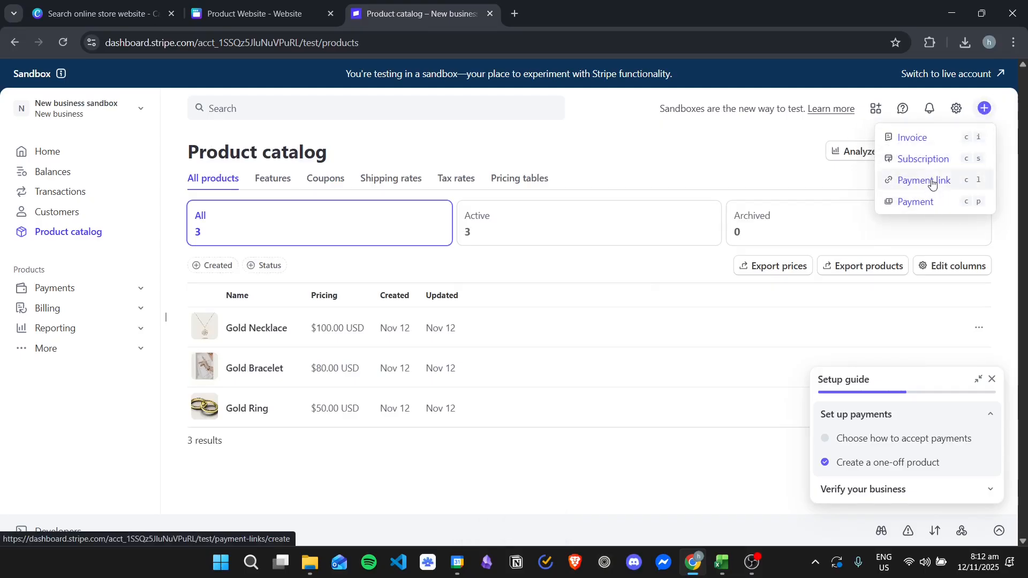
{"action": "left_click", "coordinate": [951, 185]}
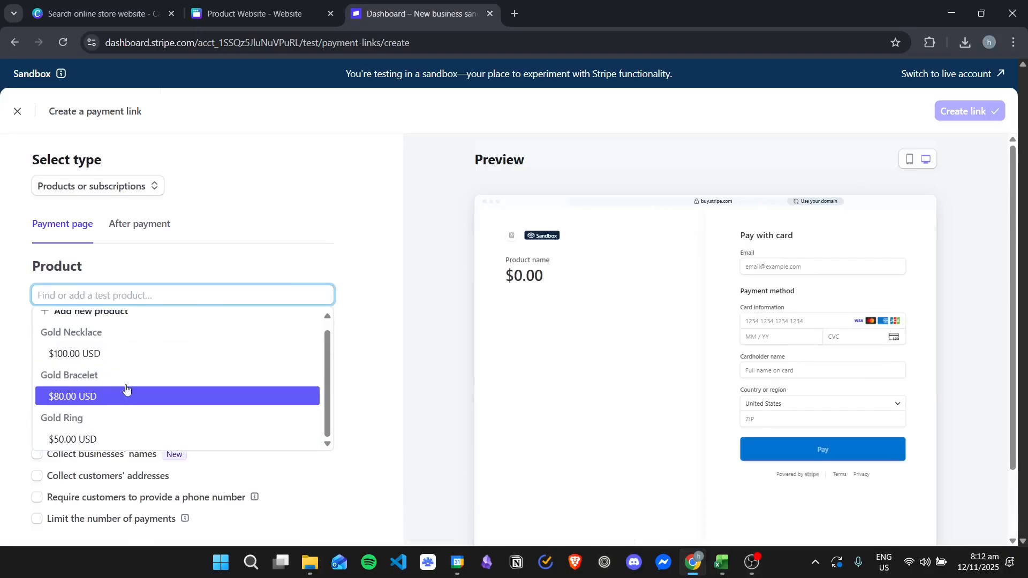
{"action": "left_click", "coordinate": [146, 441]}
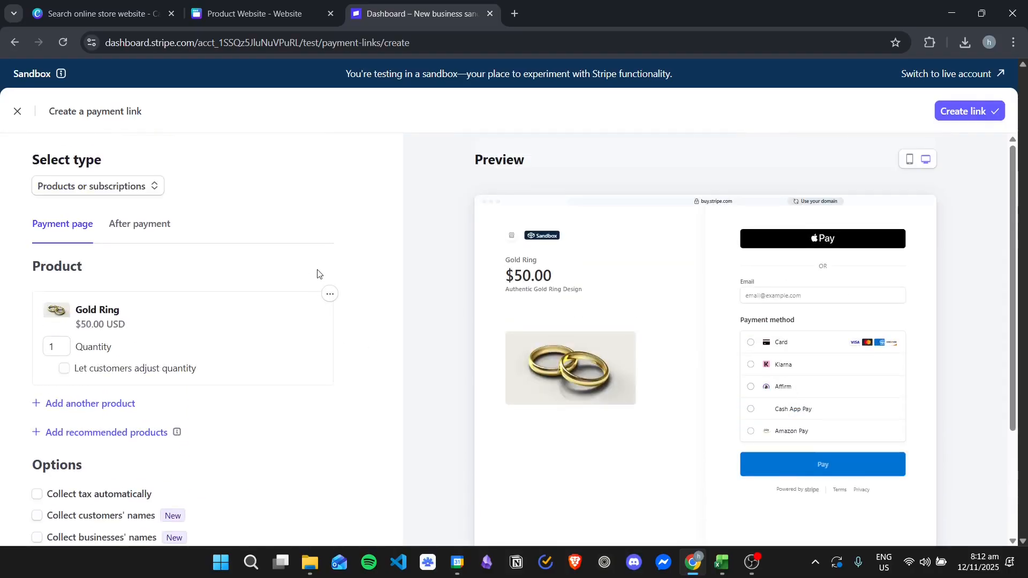
Set the payment link to collect customers' names and their billing and shipping addresses
{"action": "scroll", "coordinate": [318, 274], "scroll_direction": "down", "scroll_amount": 3}
{"action": "scroll", "coordinate": [332, 321], "scroll_direction": "up", "scroll_amount": 1}
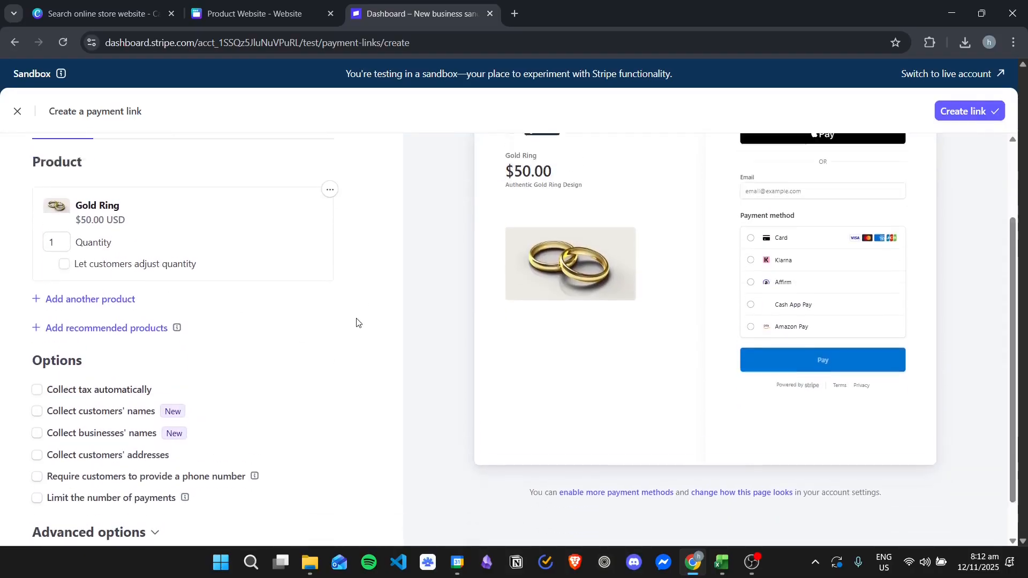
{"action": "scroll", "coordinate": [337, 313], "scroll_direction": "down", "scroll_amount": 1}
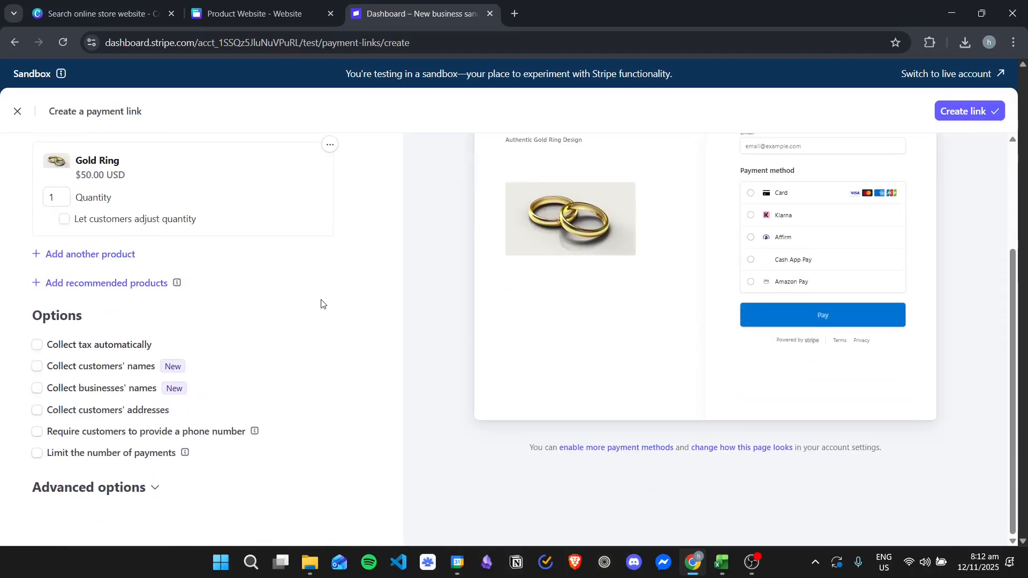
{"action": "left_click", "coordinate": [70, 367]}
{"action": "scroll", "coordinate": [265, 380], "scroll_direction": "down", "scroll_amount": 1}
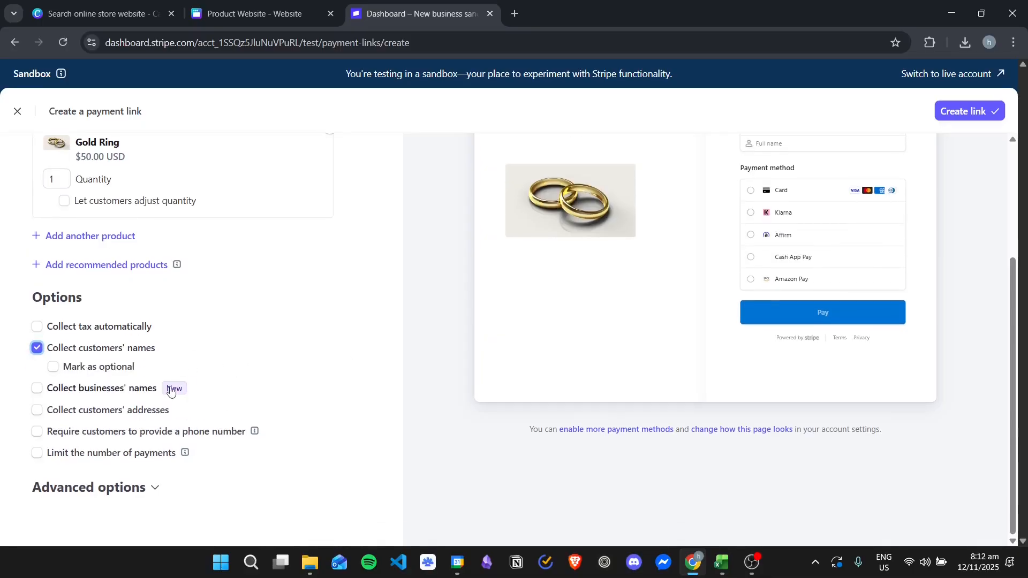
{"action": "left_click", "coordinate": [82, 411]}
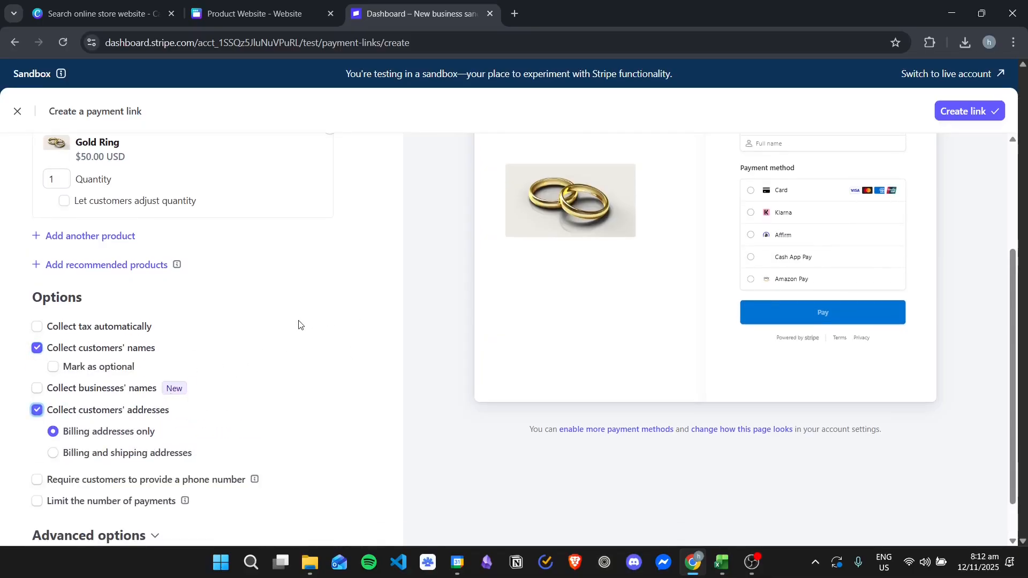
{"action": "scroll", "coordinate": [299, 325], "scroll_direction": "down", "scroll_amount": 1}
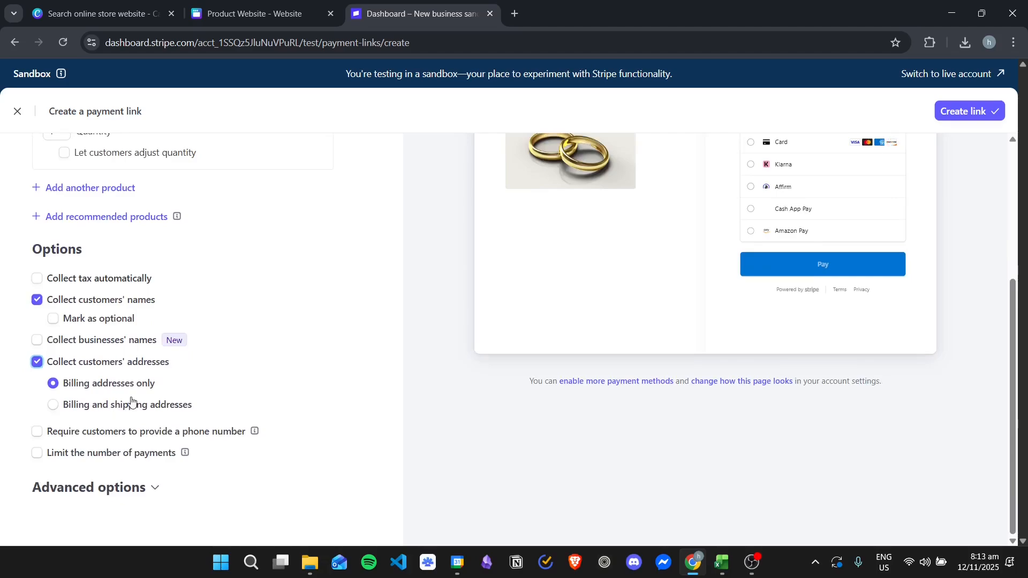
{"action": "left_click", "coordinate": [74, 410]}
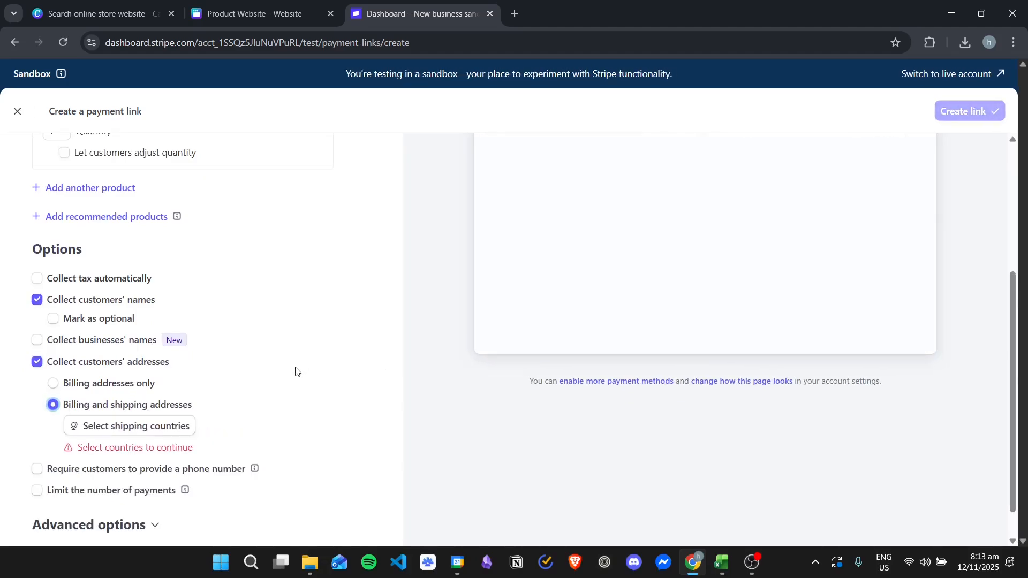
Choose United States as the only shipping country for the payment link and save the selection
{"action": "scroll", "coordinate": [294, 370], "scroll_direction": "down", "scroll_amount": 1}
{"action": "left_click", "coordinate": [139, 393]}
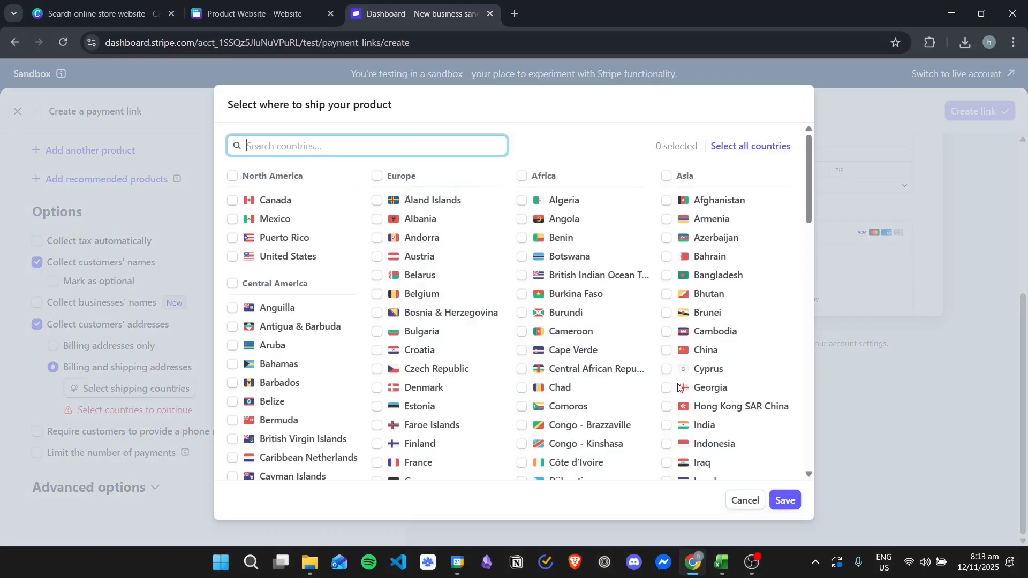
{"action": "left_click", "coordinate": [290, 258]}
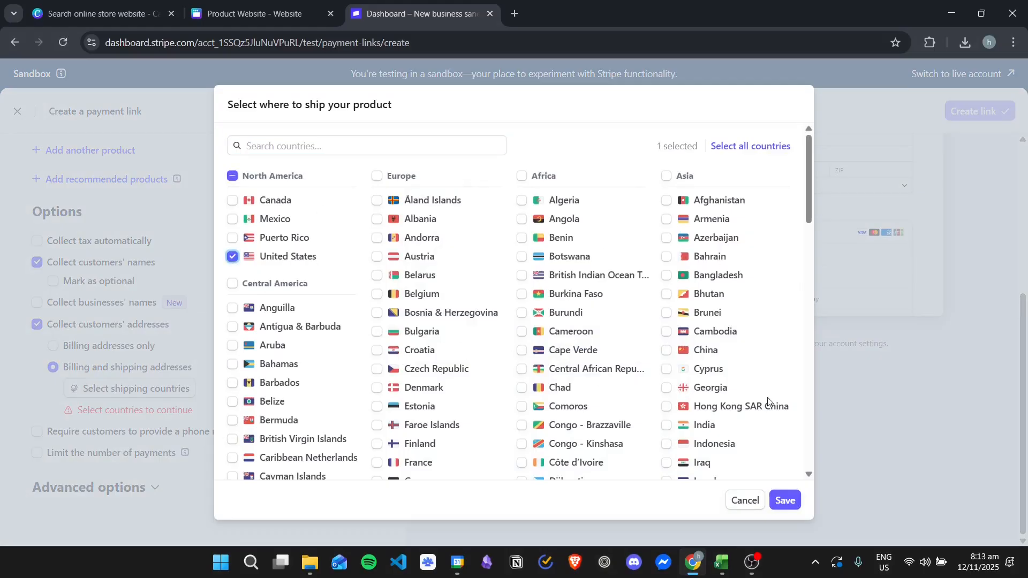
{"action": "left_click", "coordinate": [785, 500]}
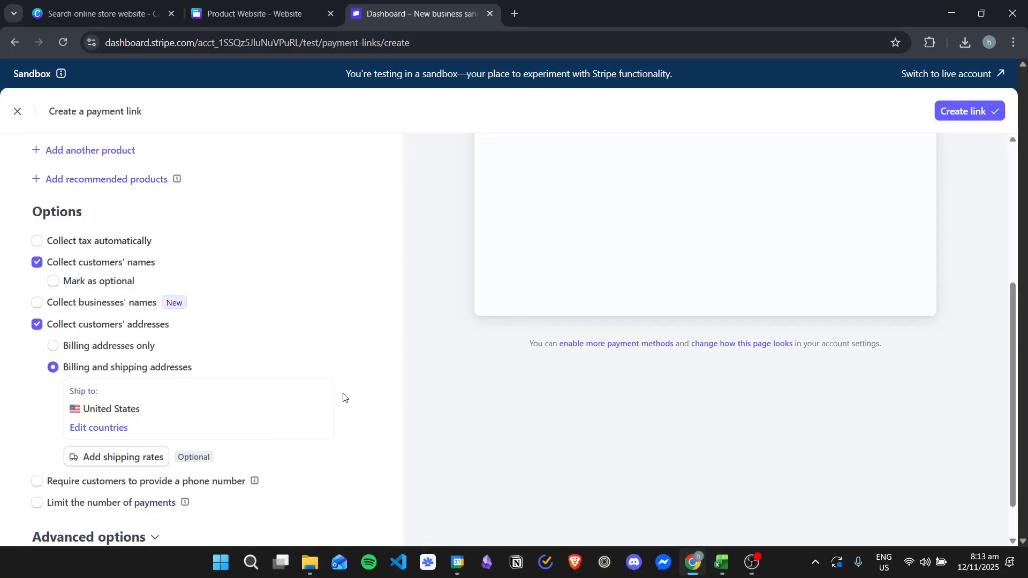
Require customers to provide a phone number, check the checkout preview and create the Gold Ring payment link
{"action": "scroll", "coordinate": [344, 400], "scroll_direction": "down", "scroll_amount": 1}
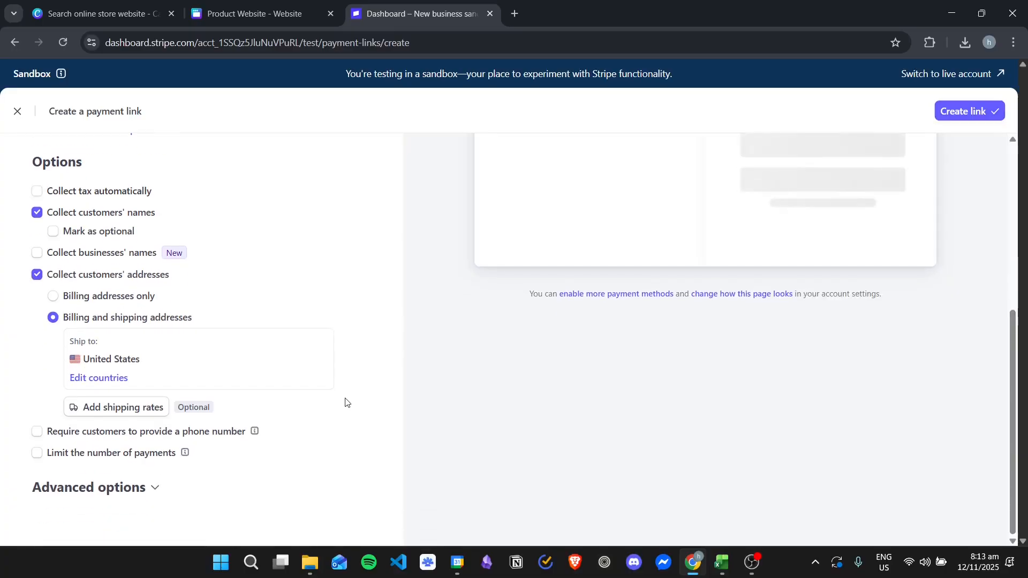
{"action": "left_click", "coordinate": [74, 431]}
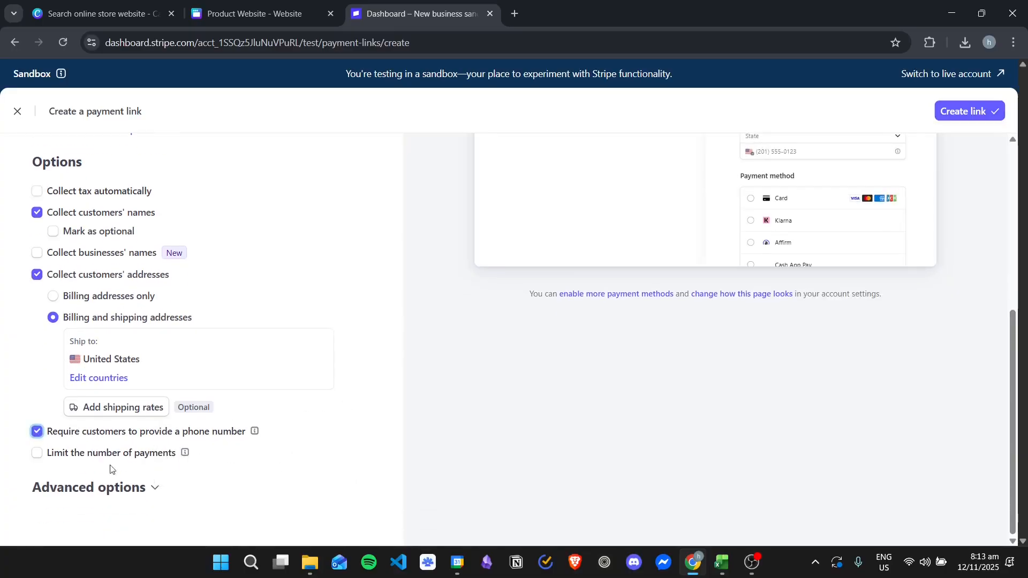
{"action": "scroll", "coordinate": [602, 399], "scroll_direction": "up", "scroll_amount": 4}
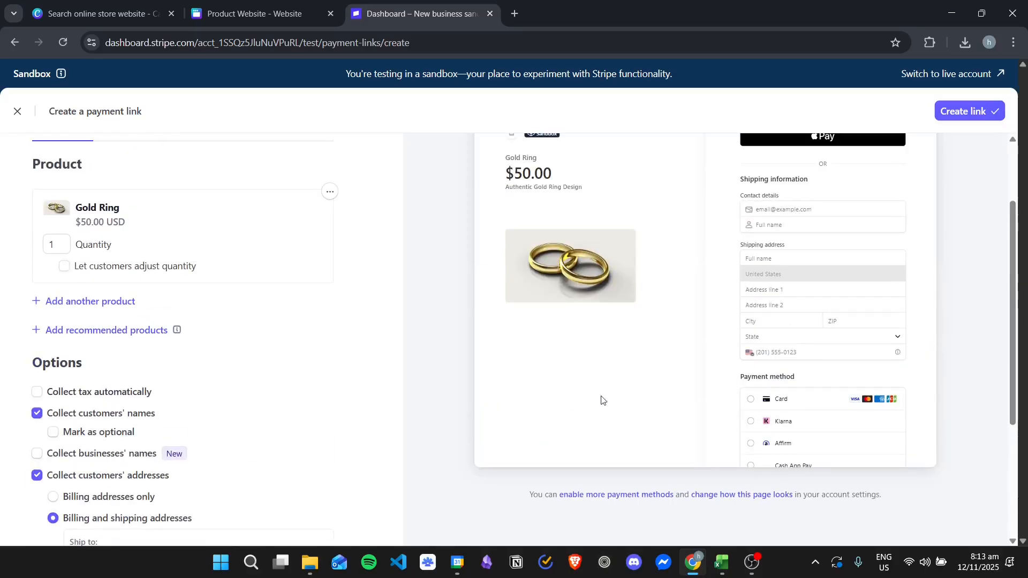
{"action": "scroll", "coordinate": [712, 282], "scroll_direction": "down", "scroll_amount": 1}
{"action": "scroll", "coordinate": [766, 304], "scroll_direction": "up", "scroll_amount": 3}
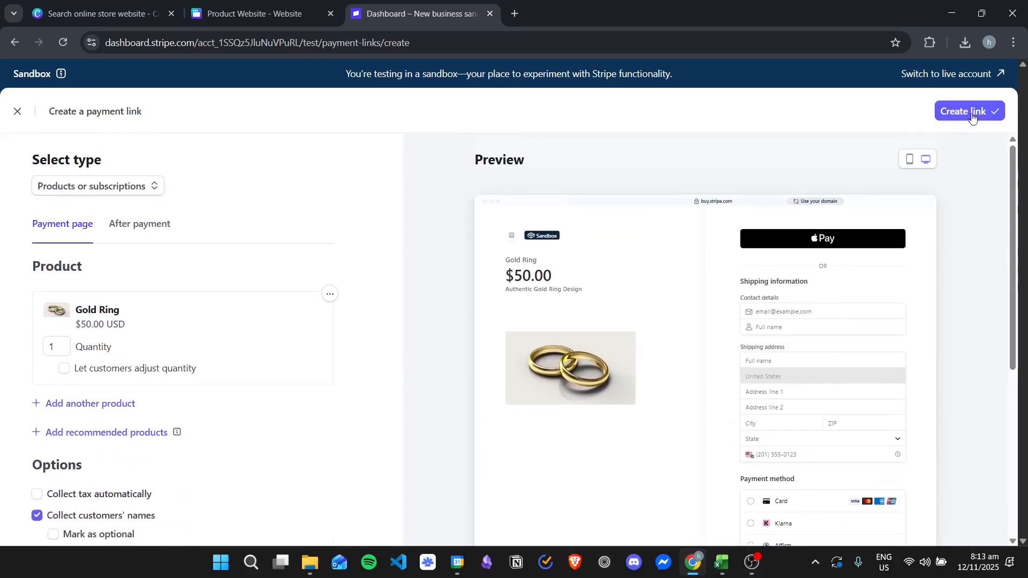
{"action": "left_click", "coordinate": [974, 117]}
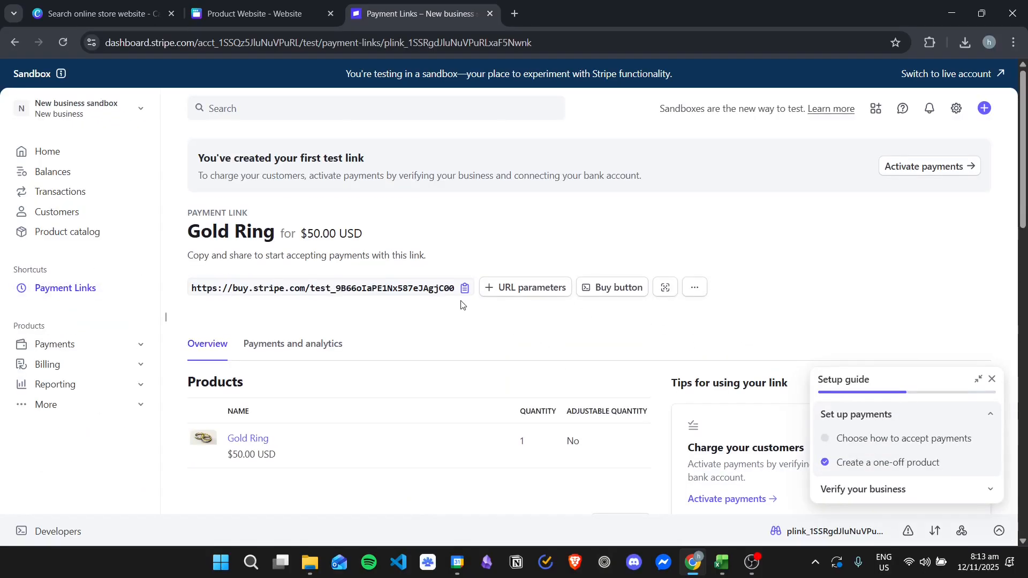
Review the Gold Ring payment link's product, shipping, payment method and data collection settings
{"action": "scroll", "coordinate": [485, 318], "scroll_direction": "down", "scroll_amount": 6}
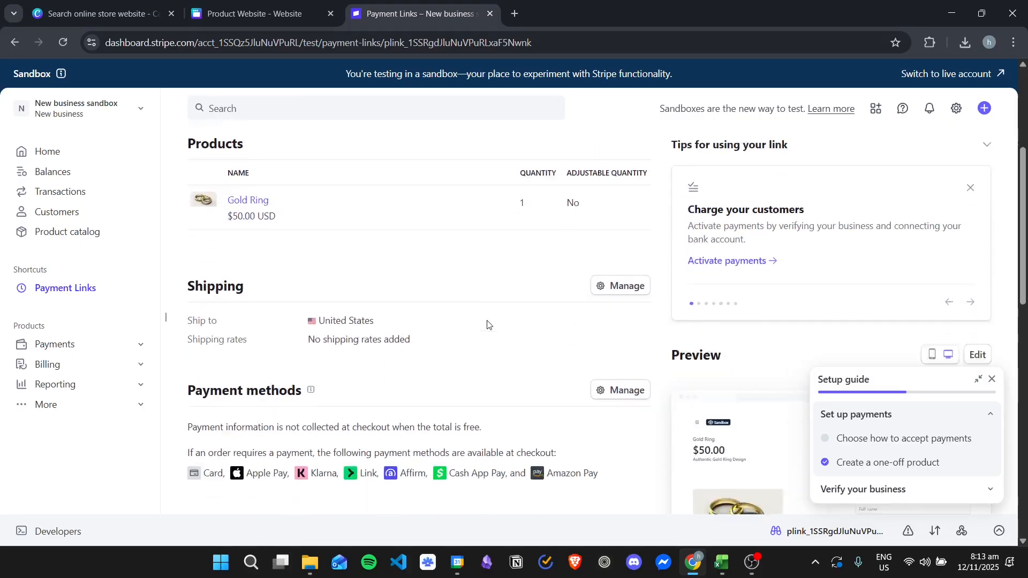
{"action": "scroll", "coordinate": [544, 298], "scroll_direction": "up", "scroll_amount": 2}
{"action": "scroll", "coordinate": [553, 294], "scroll_direction": "down", "scroll_amount": 10}
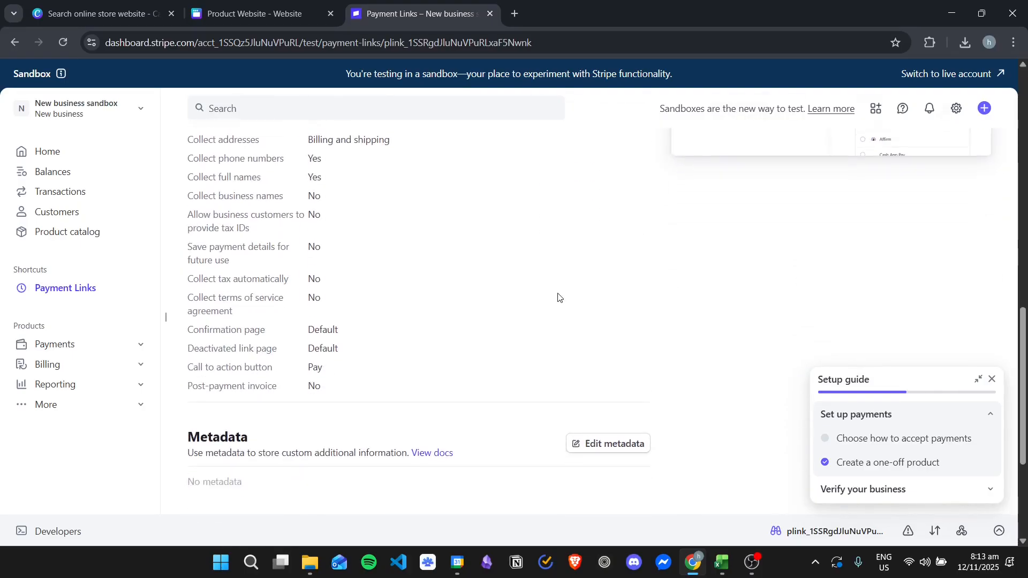
Check the Gold Ring payment link's settings again and copy its URL
{"action": "scroll", "coordinate": [558, 296], "scroll_direction": "up", "scroll_amount": 6}
{"action": "scroll", "coordinate": [557, 296], "scroll_direction": "up", "scroll_amount": 5}
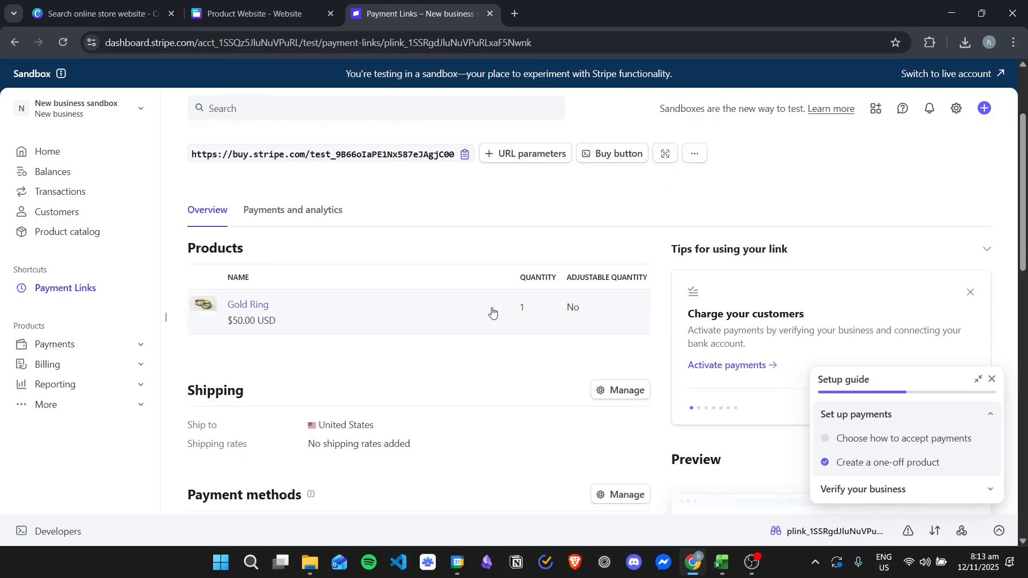
{"action": "scroll", "coordinate": [492, 313], "scroll_direction": "down", "scroll_amount": 4}
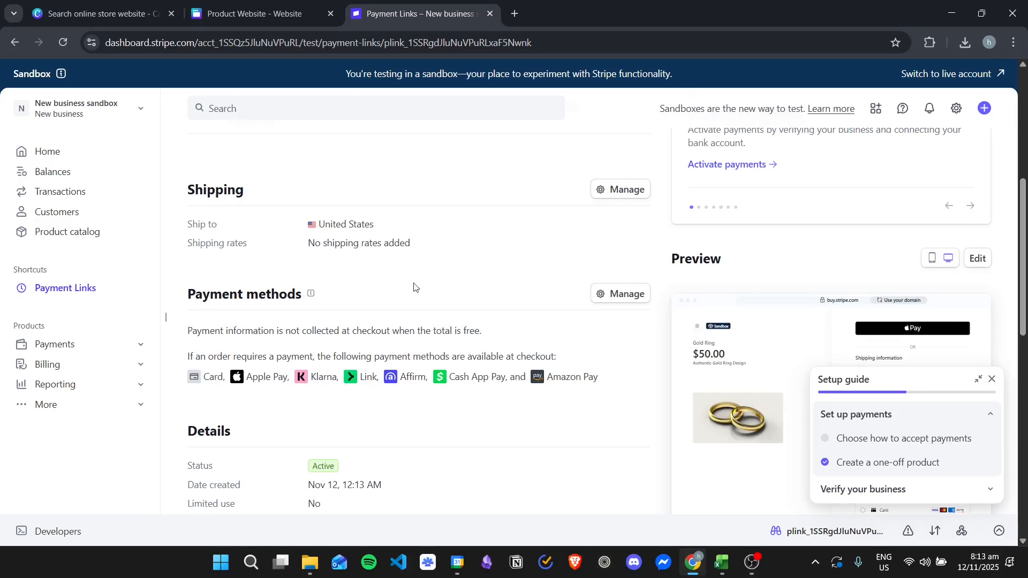
{"action": "scroll", "coordinate": [414, 287], "scroll_direction": "down", "scroll_amount": 4}
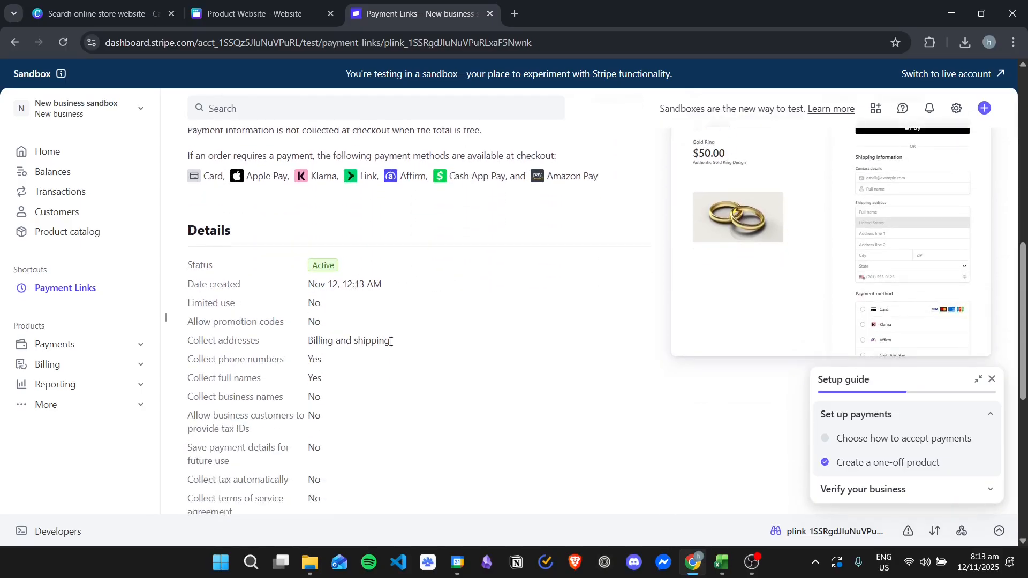
{"action": "scroll", "coordinate": [428, 341], "scroll_direction": "down", "scroll_amount": 8}
{"action": "scroll", "coordinate": [616, 359], "scroll_direction": "up", "scroll_amount": 15}
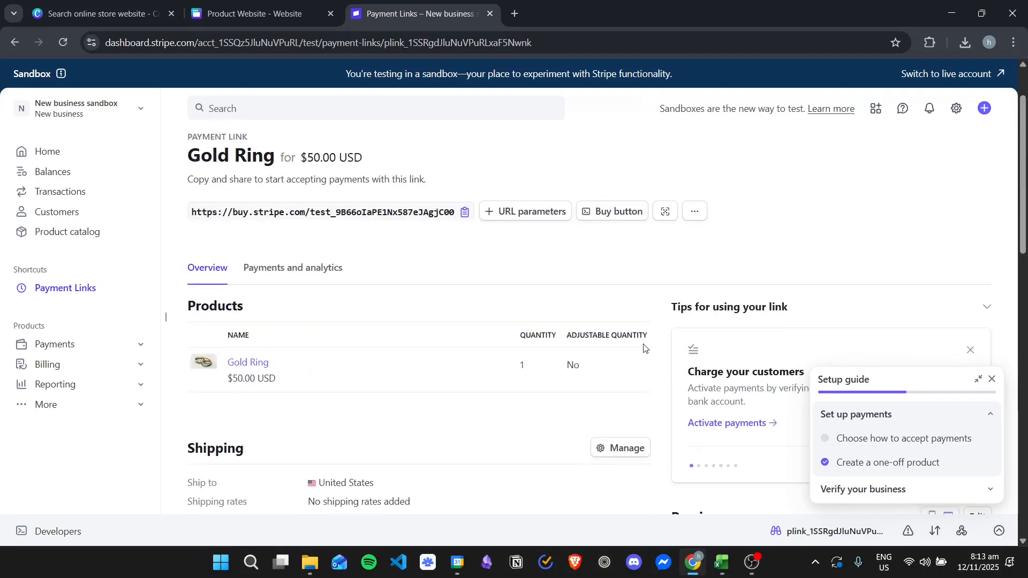
{"action": "scroll", "coordinate": [645, 348], "scroll_direction": "up", "scroll_amount": 2}
{"action": "left_click", "coordinate": [466, 289]}
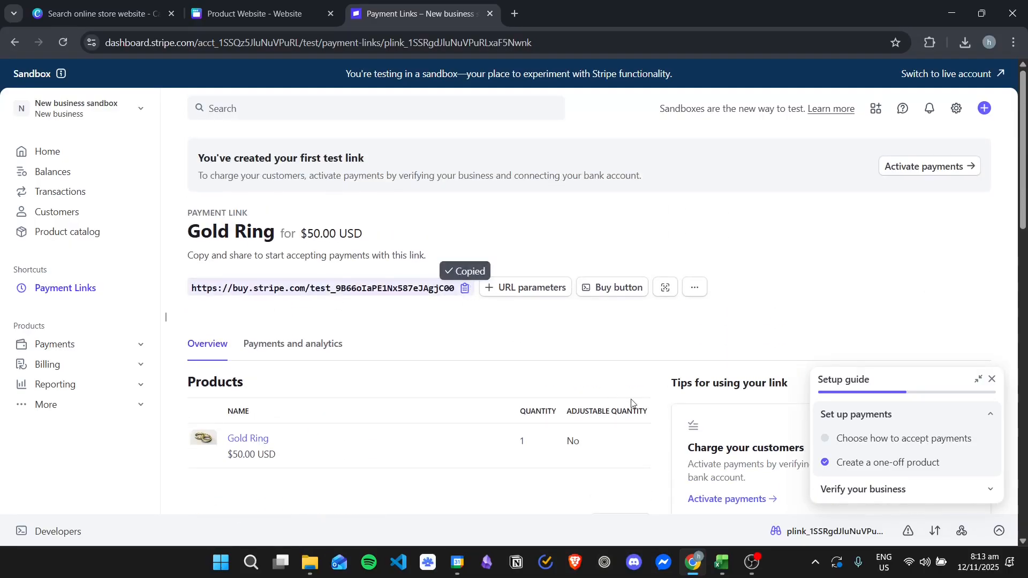
Switch to the Product Website design in Canva and delete pages 2, 3 and 4 holding the single product photos
{"action": "left_click", "coordinate": [285, 14]}
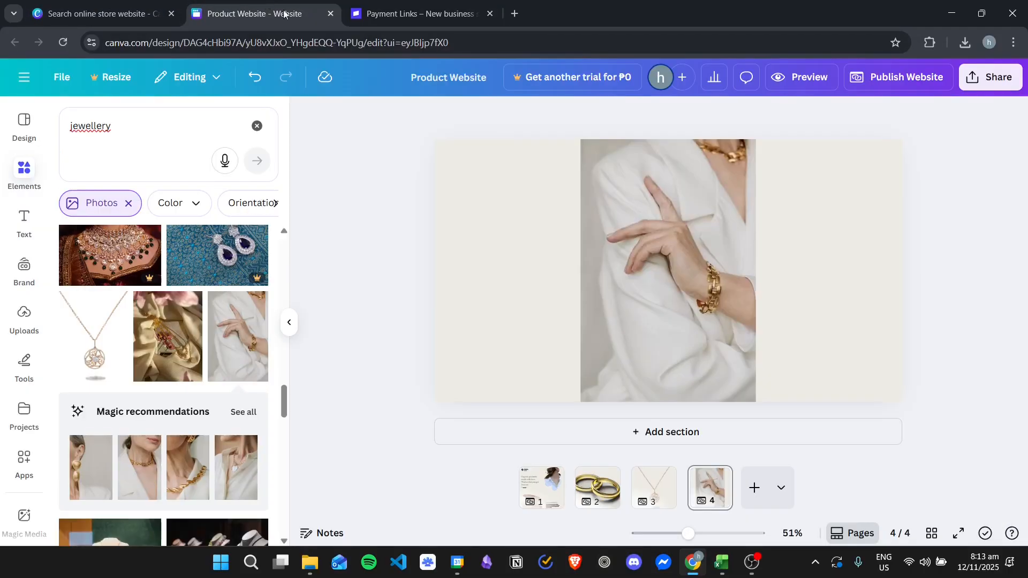
{"action": "left_click", "coordinate": [829, 314]}
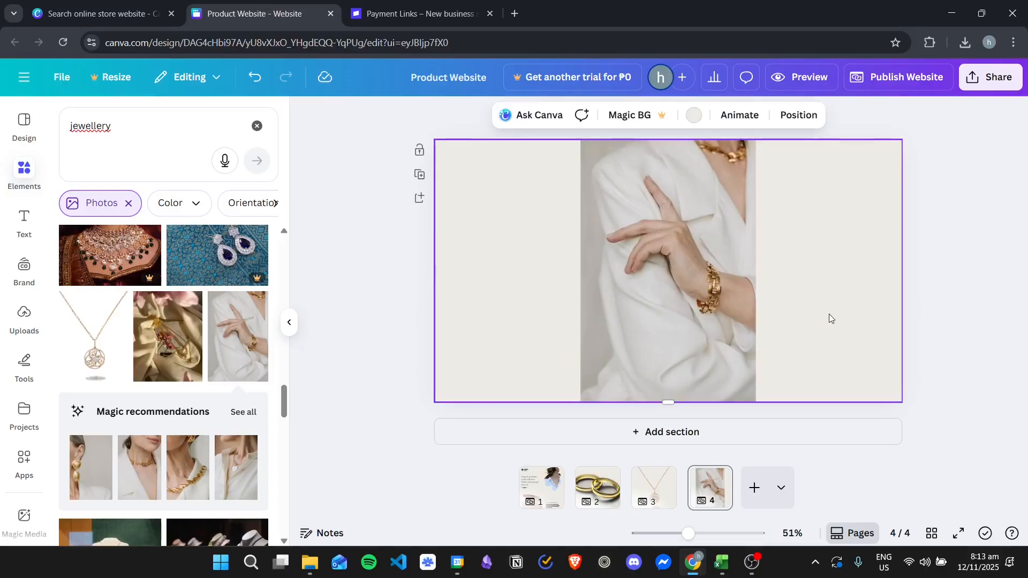
{"action": "key", "text": "Delete"}
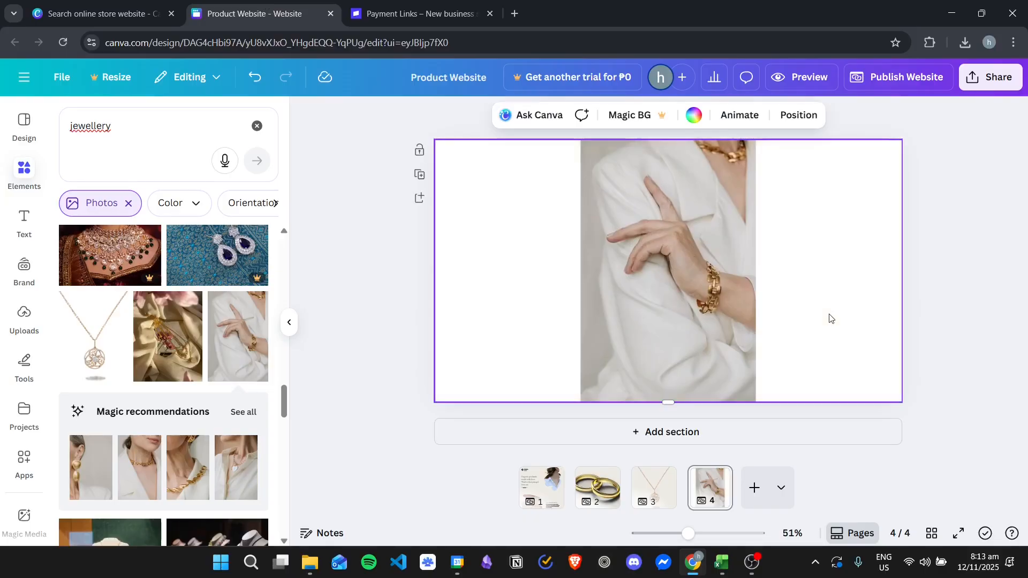
{"action": "right_click", "coordinate": [706, 476]}
{"action": "left_click", "coordinate": [698, 478]}
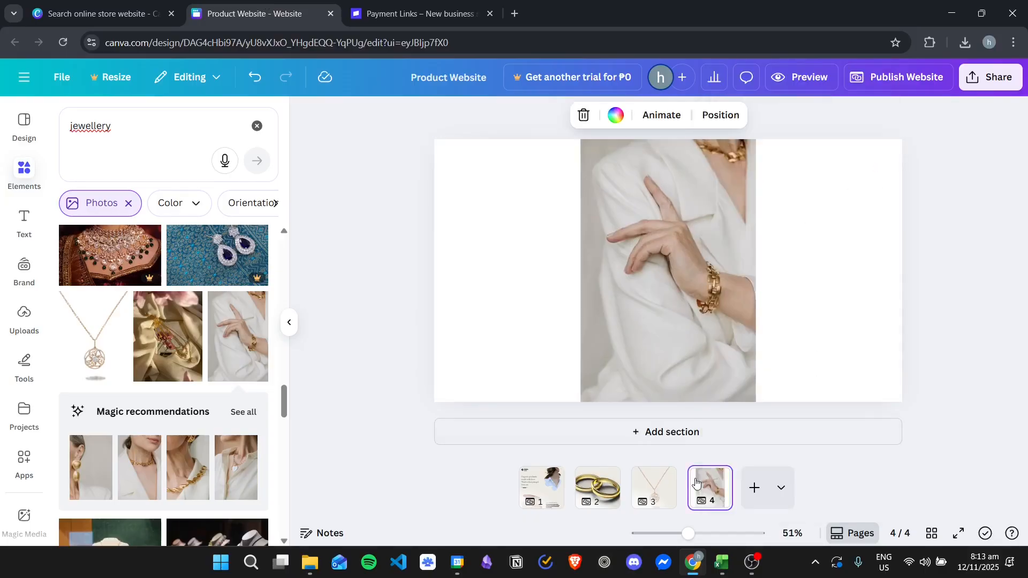
{"action": "left_click", "coordinate": [651, 496], "text": "shift"}
{"action": "left_click", "coordinate": [607, 492], "text": "shift"}
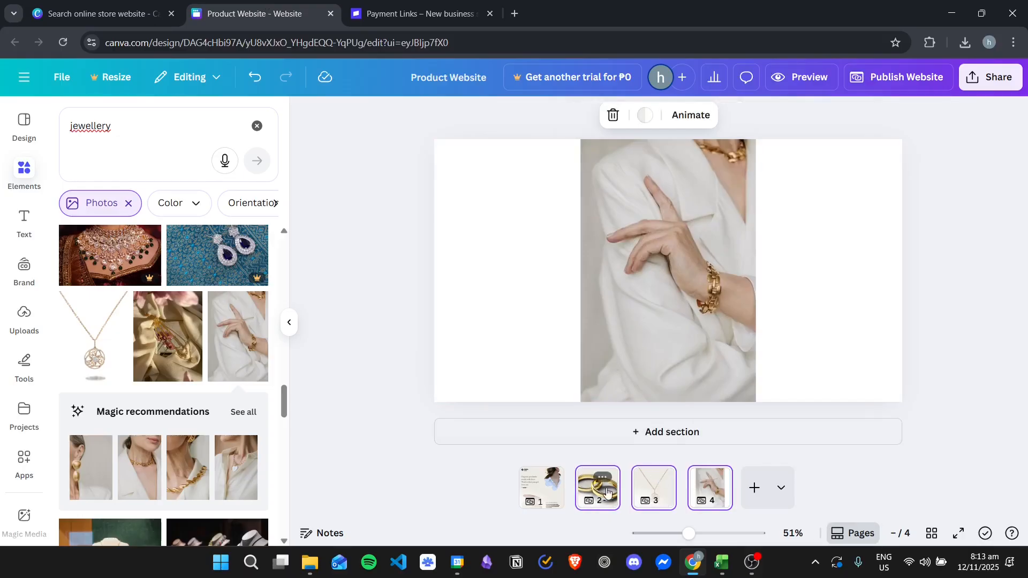
{"action": "key", "text": "Delete"}
Link the Gold Ring photo in the Products section to the copied Stripe payment URL
{"action": "scroll", "coordinate": [741, 328], "scroll_direction": "down", "scroll_amount": 5}
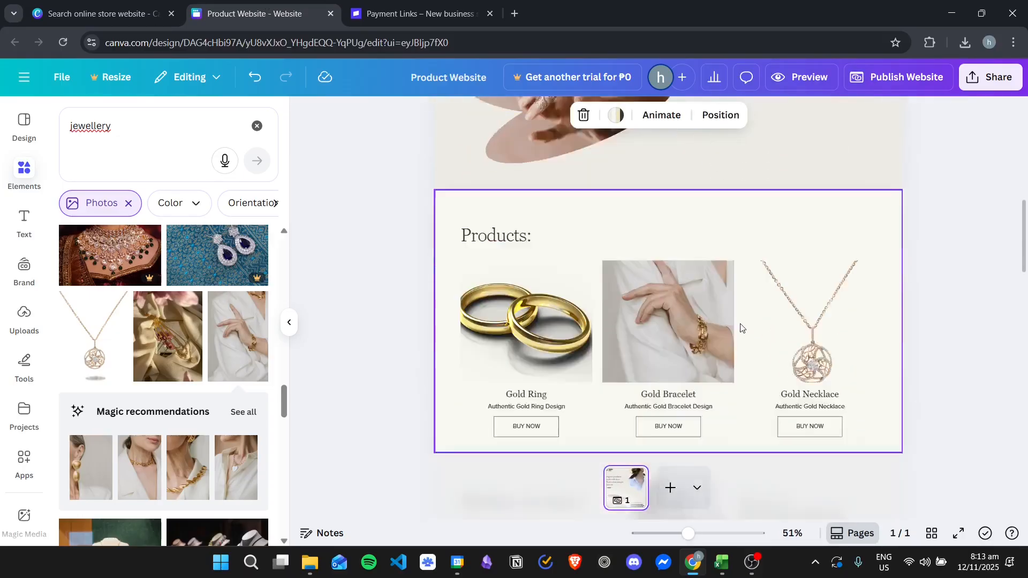
{"action": "scroll", "coordinate": [746, 336], "scroll_direction": "down", "scroll_amount": 3}
{"action": "scroll", "coordinate": [525, 338], "scroll_direction": "up", "scroll_amount": 2}
{"action": "left_click", "coordinate": [526, 366]}
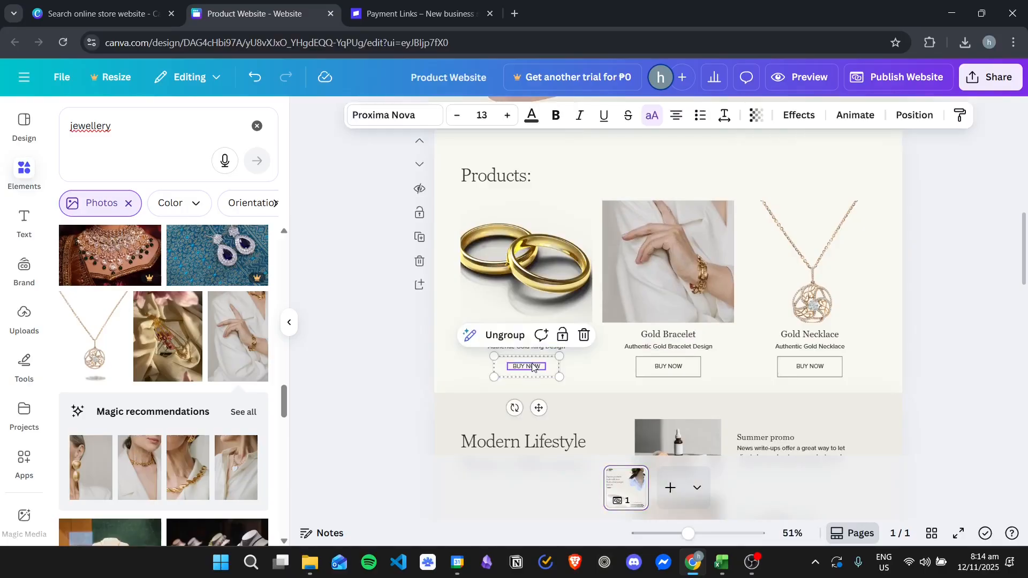
{"action": "left_click", "coordinate": [538, 253]}
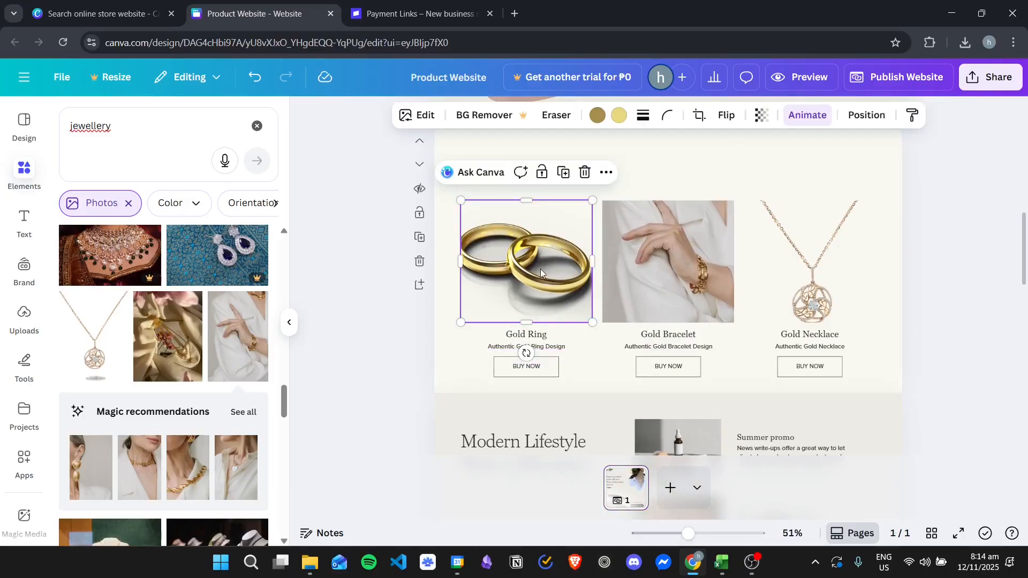
{"action": "left_click", "coordinate": [606, 173]}
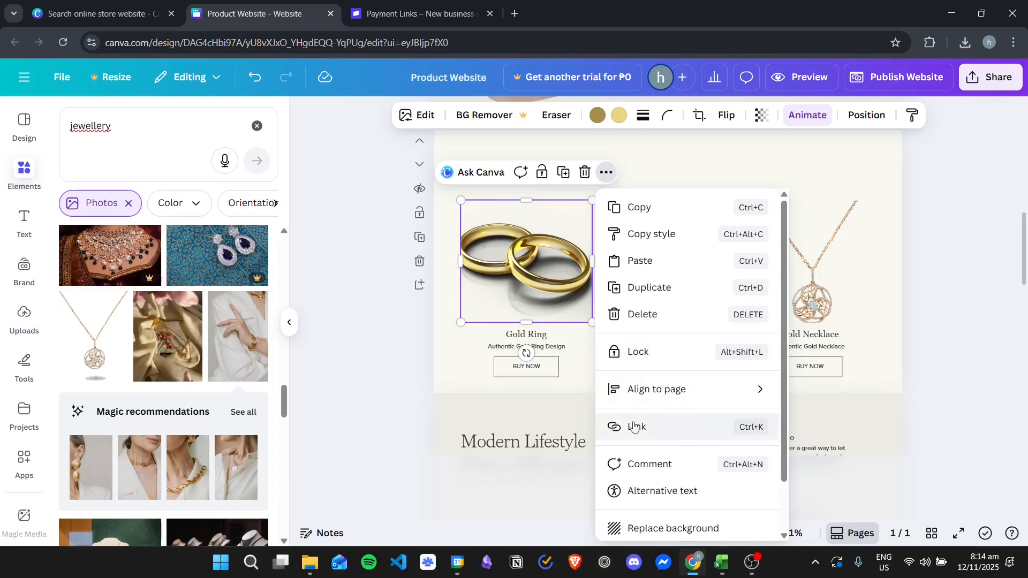
{"action": "left_click", "coordinate": [691, 428]}
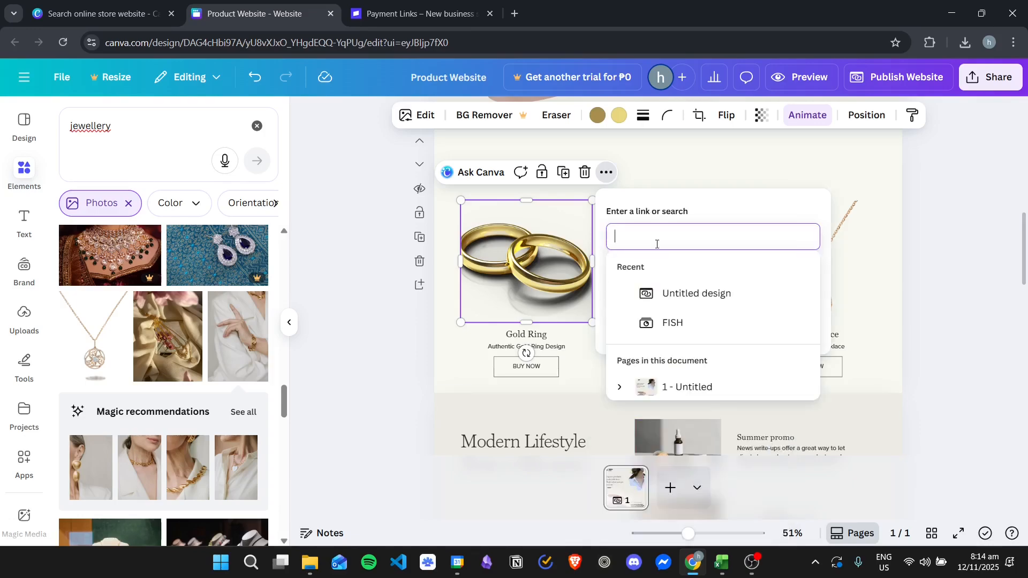
{"action": "type", "text": "https://buy.stripe.com/test_9B66oIaPE1Nx587eJAgjC00"}
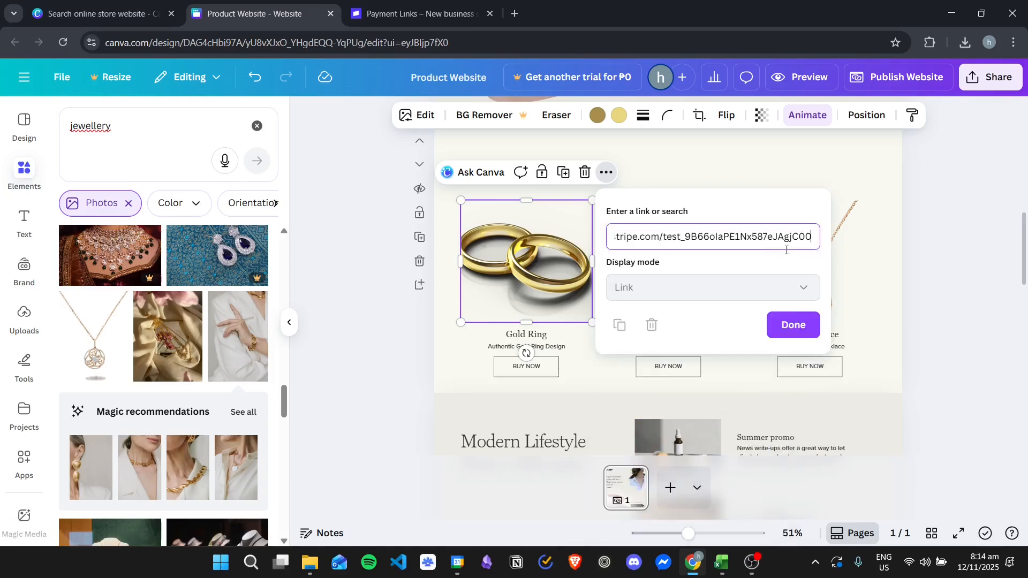
{"action": "left_click", "coordinate": [803, 325]}
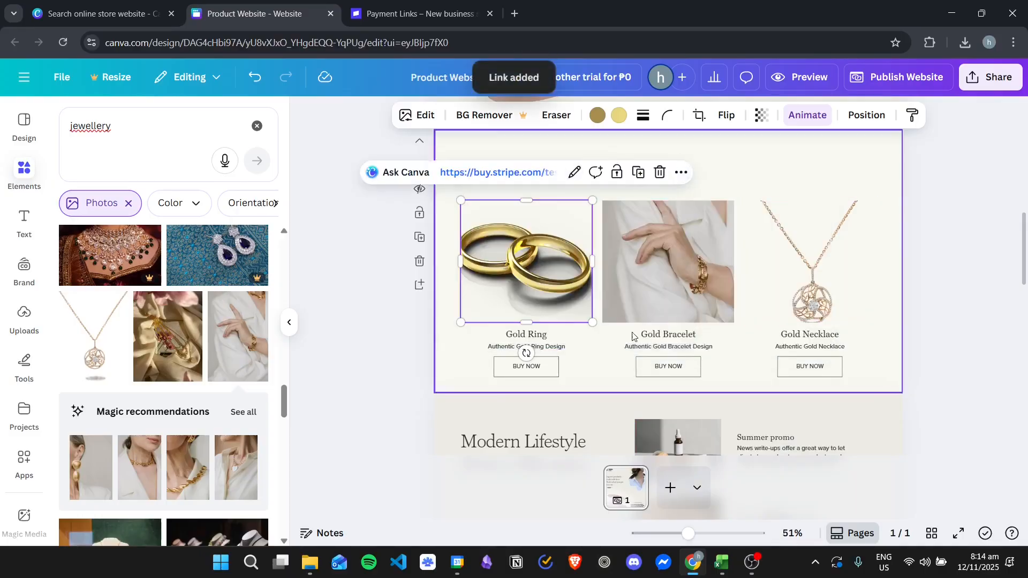
Link the BUY NOW text under the Gold Ring to the same Stripe payment URL
{"action": "left_click", "coordinate": [546, 367]}
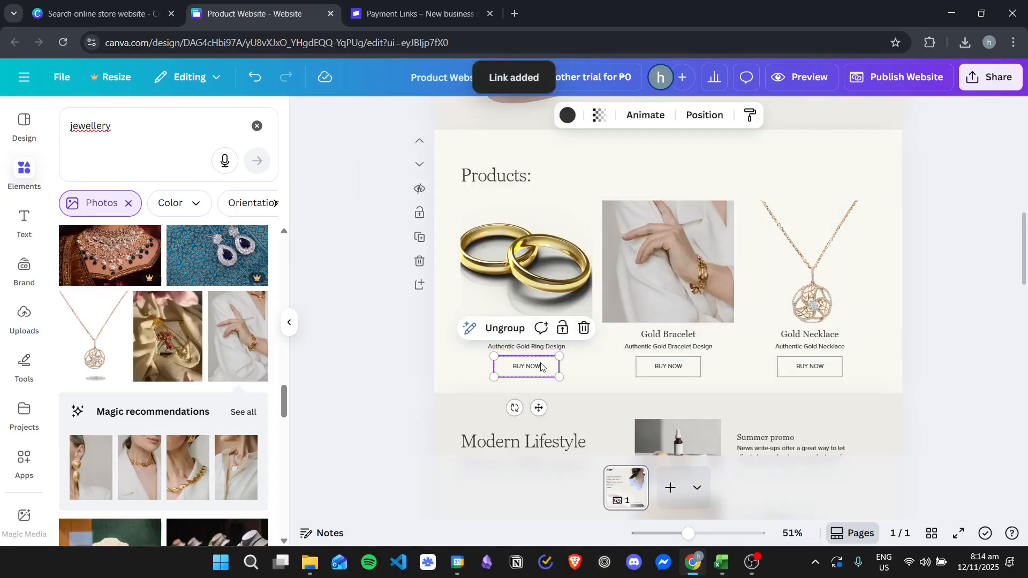
{"action": "left_click", "coordinate": [542, 368]}
{"action": "left_click", "coordinate": [589, 367]}
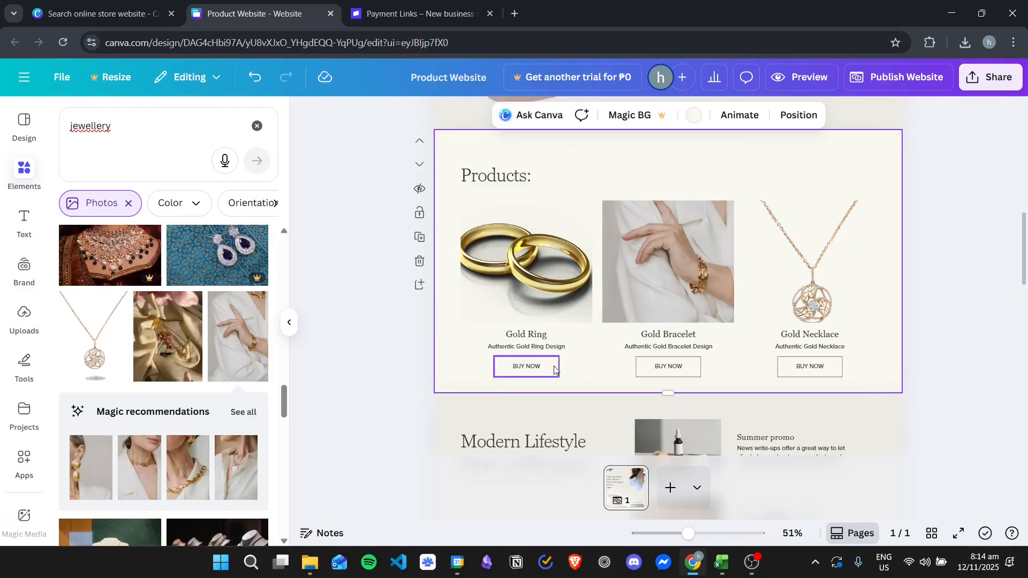
{"action": "left_click", "coordinate": [554, 368]}
{"action": "right_click", "coordinate": [554, 366]}
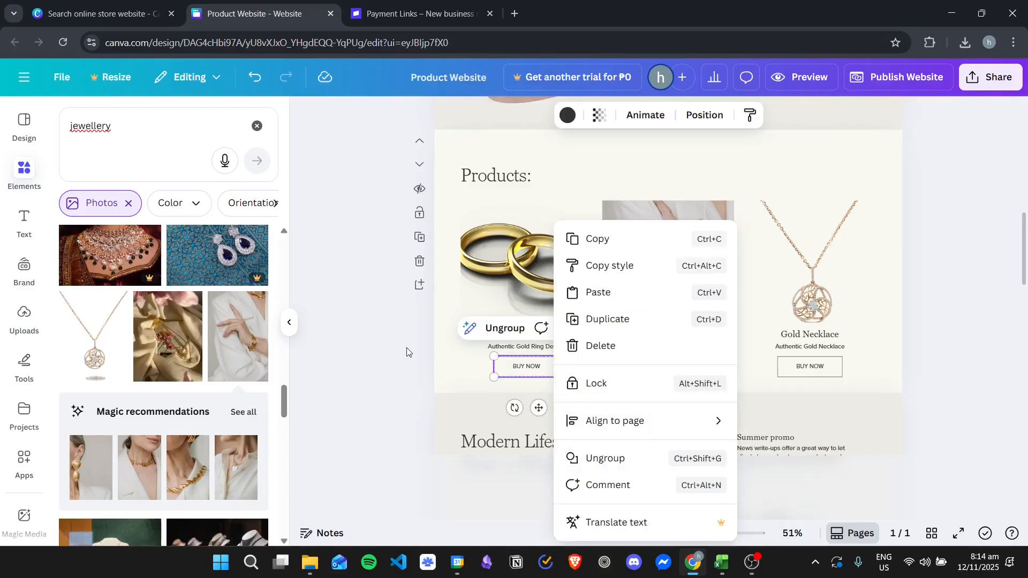
{"action": "left_click", "coordinate": [500, 369]}
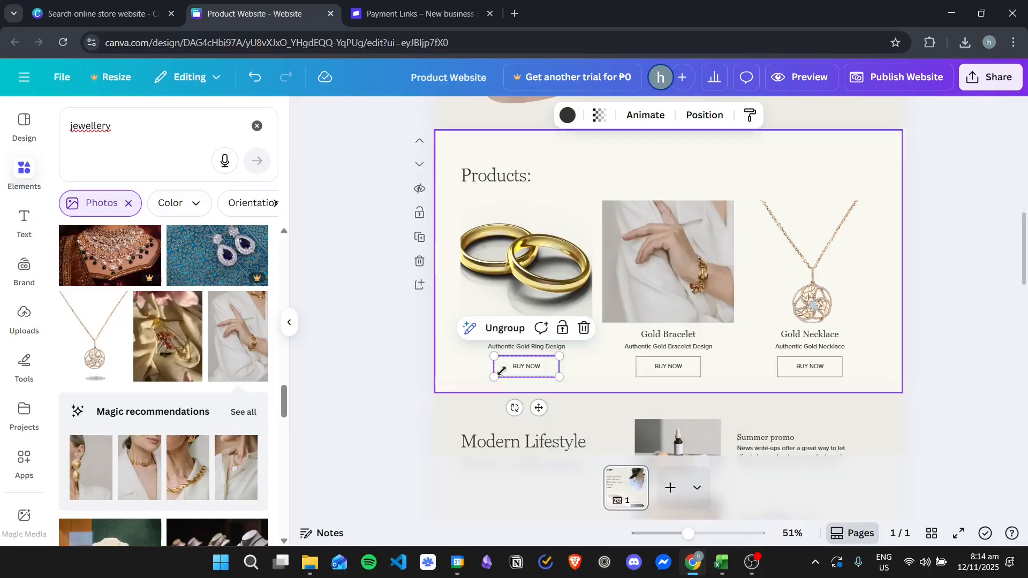
{"action": "left_click", "coordinate": [533, 366]}
{"action": "right_click", "coordinate": [532, 366]}
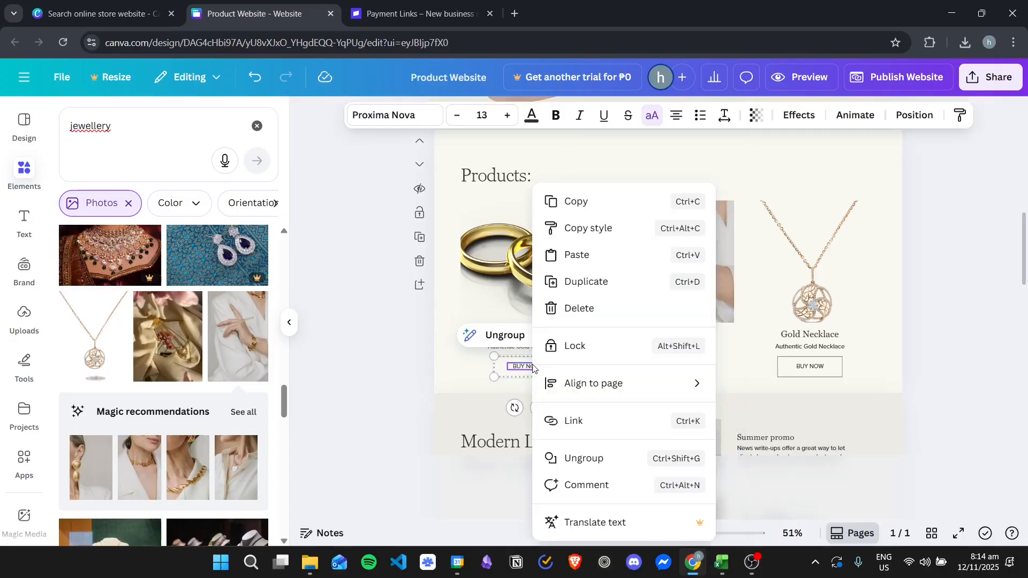
{"action": "left_click", "coordinate": [605, 420]}
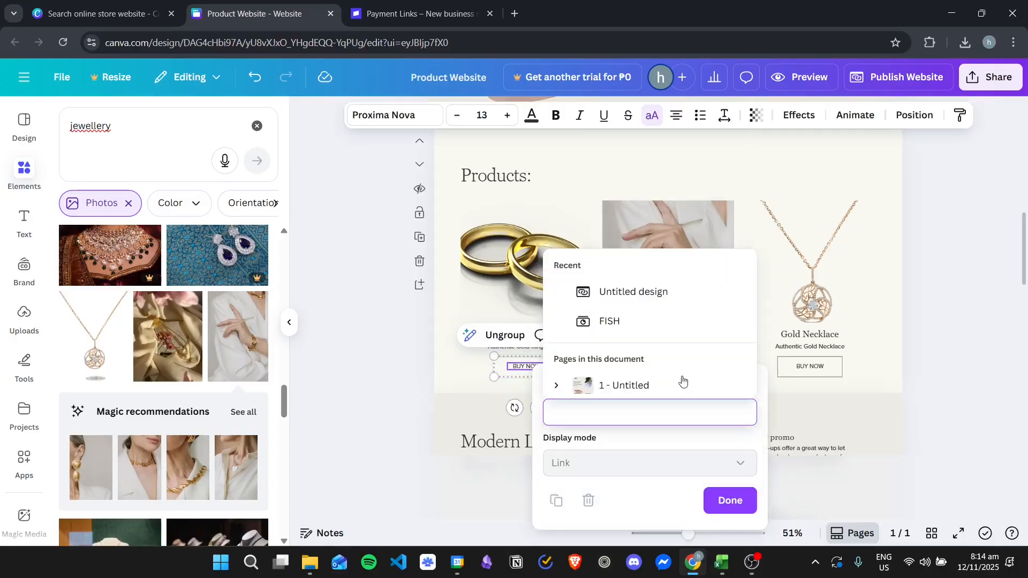
{"action": "type", "text": "https://buy.stripe.com/test_9B66oIaPE1Nx587eJAgjC00"}
{"action": "left_click", "coordinate": [730, 498]}
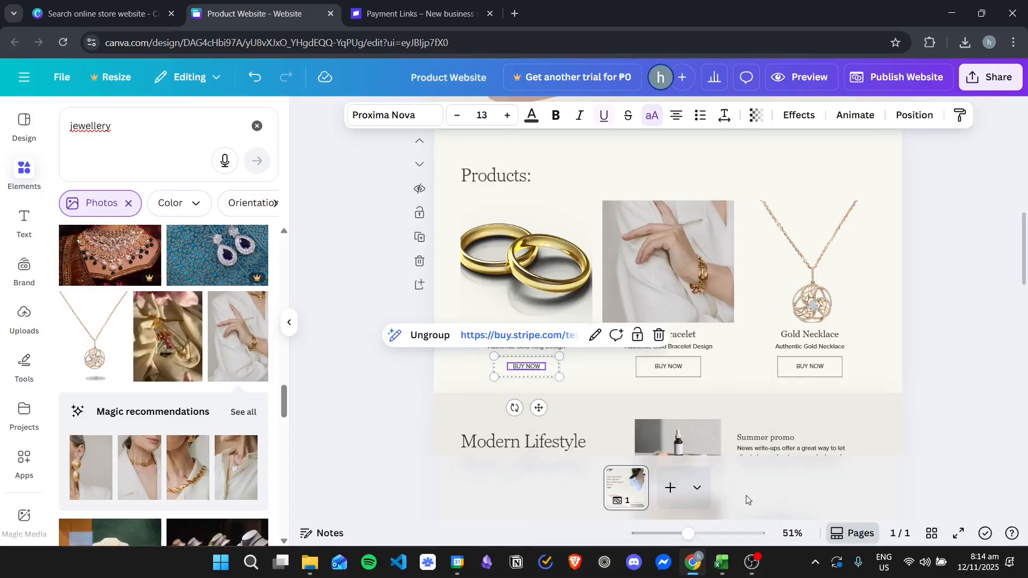
{"action": "left_click", "coordinate": [593, 372]}
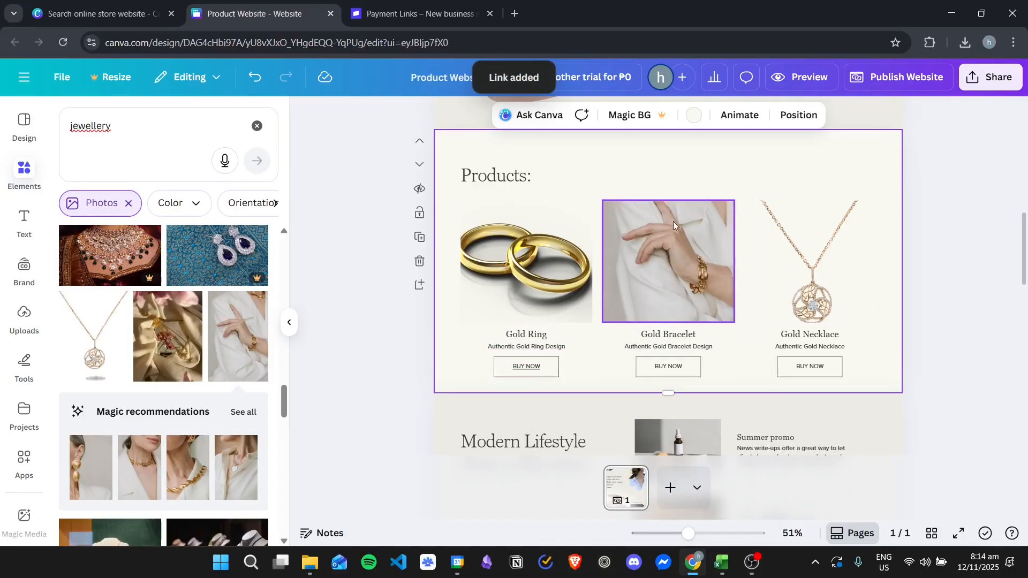
Preview the website, open the Gold Ring photo's link and look over the Stripe checkout page
{"action": "scroll", "coordinate": [948, 161], "scroll_direction": "up", "scroll_amount": 3}
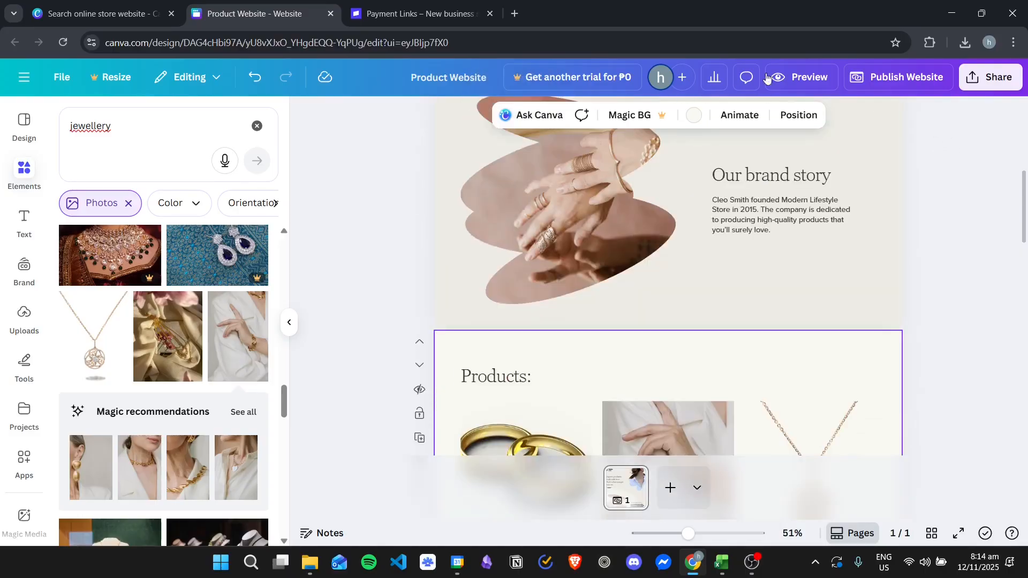
{"action": "left_click", "coordinate": [801, 77]}
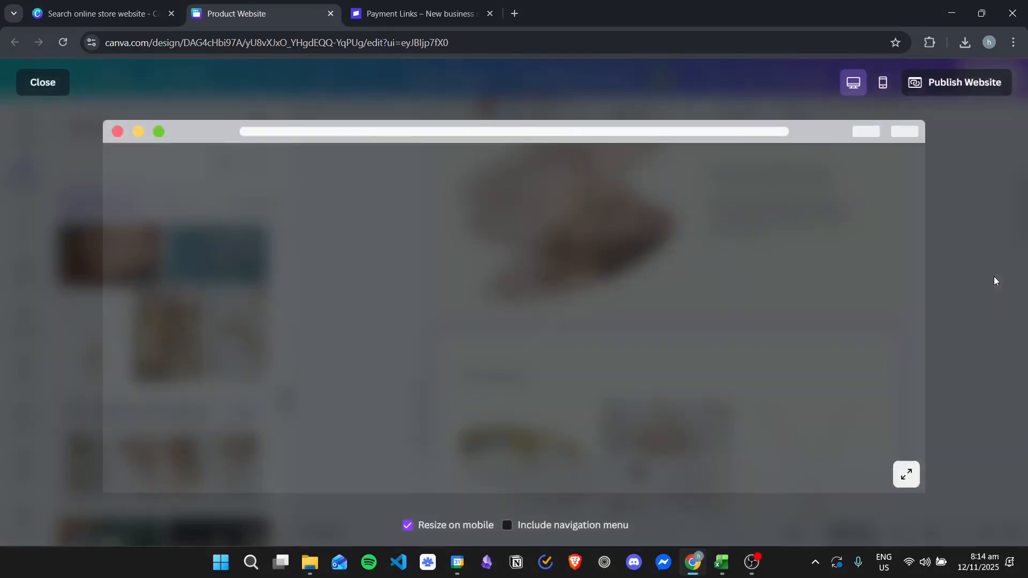
{"action": "scroll", "coordinate": [674, 241], "scroll_direction": "down", "scroll_amount": 3}
{"action": "scroll", "coordinate": [671, 241], "scroll_direction": "down", "scroll_amount": 10}
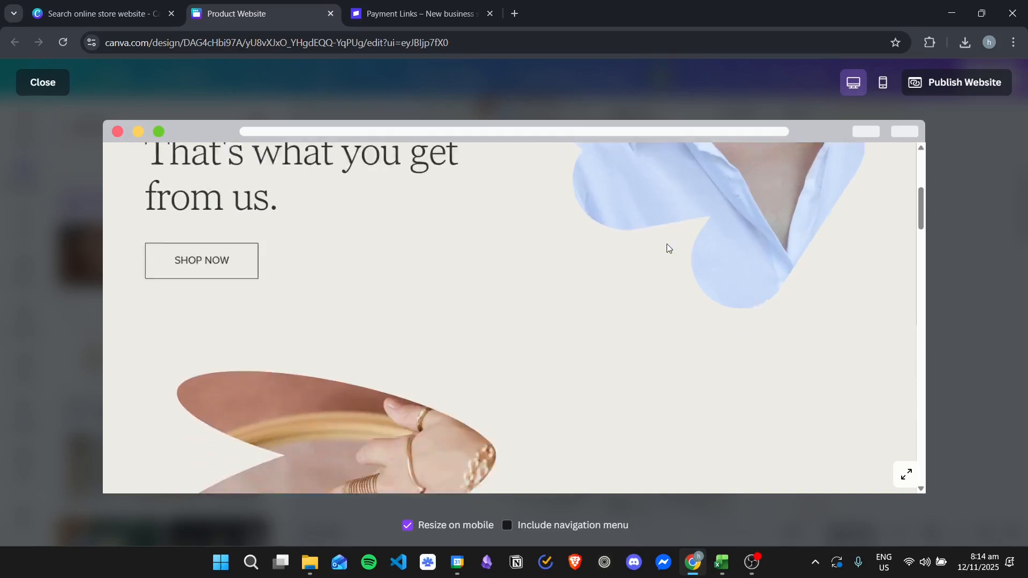
{"action": "scroll", "coordinate": [696, 238], "scroll_direction": "down", "scroll_amount": 6}
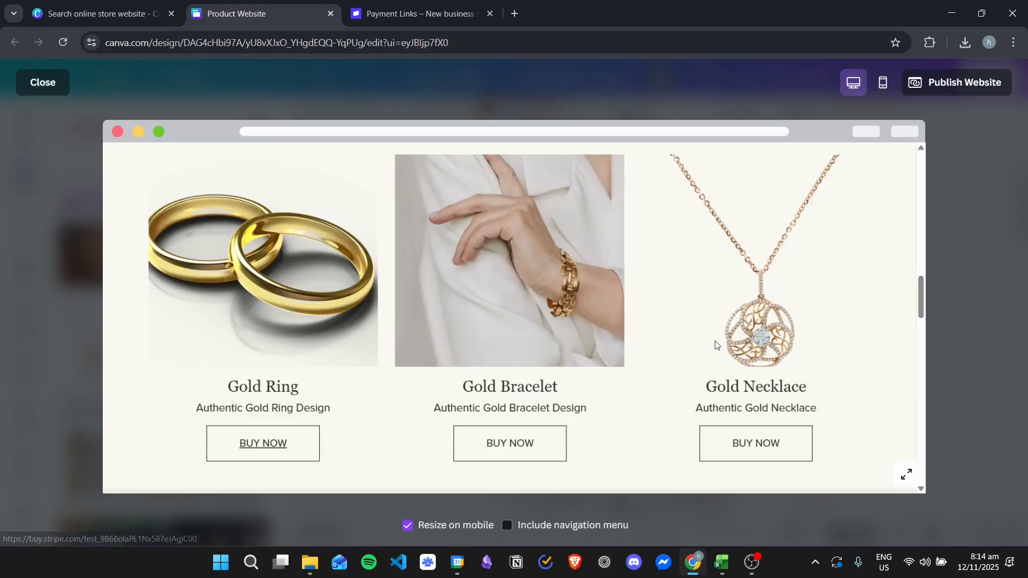
{"action": "left_click", "coordinate": [303, 253]}
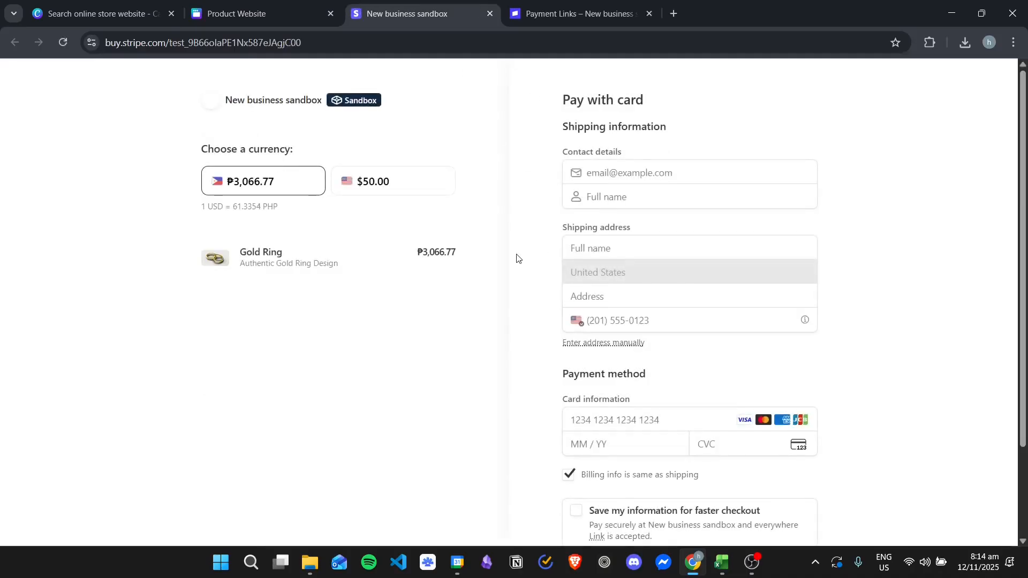
{"action": "scroll", "coordinate": [517, 344], "scroll_direction": "down", "scroll_amount": 3}
{"action": "scroll", "coordinate": [511, 342], "scroll_direction": "up", "scroll_amount": 3}
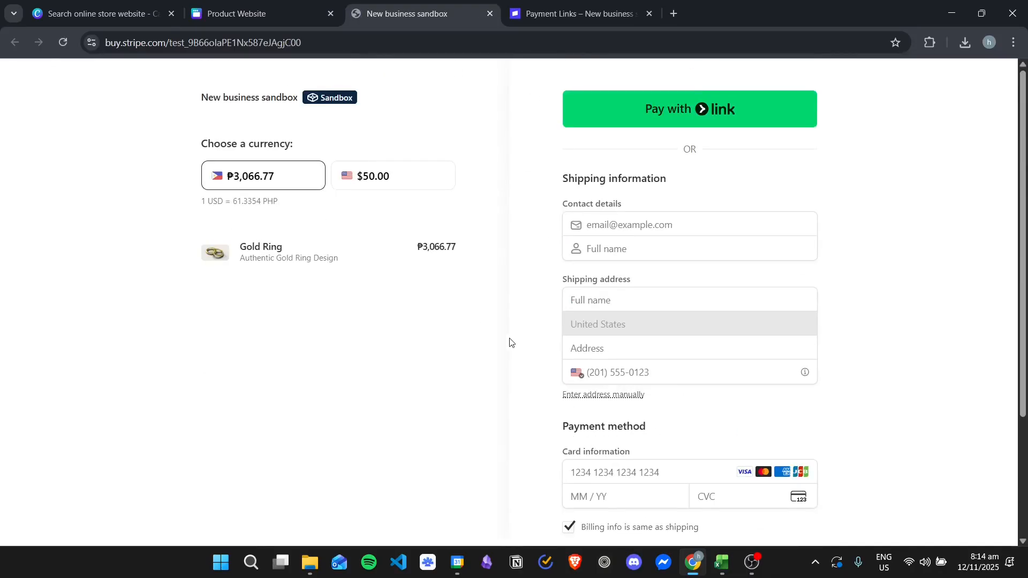
Test the Gold Ring's BUY NOW link from the website preview, then close both checkout tabs
{"action": "left_click", "coordinate": [289, 11]}
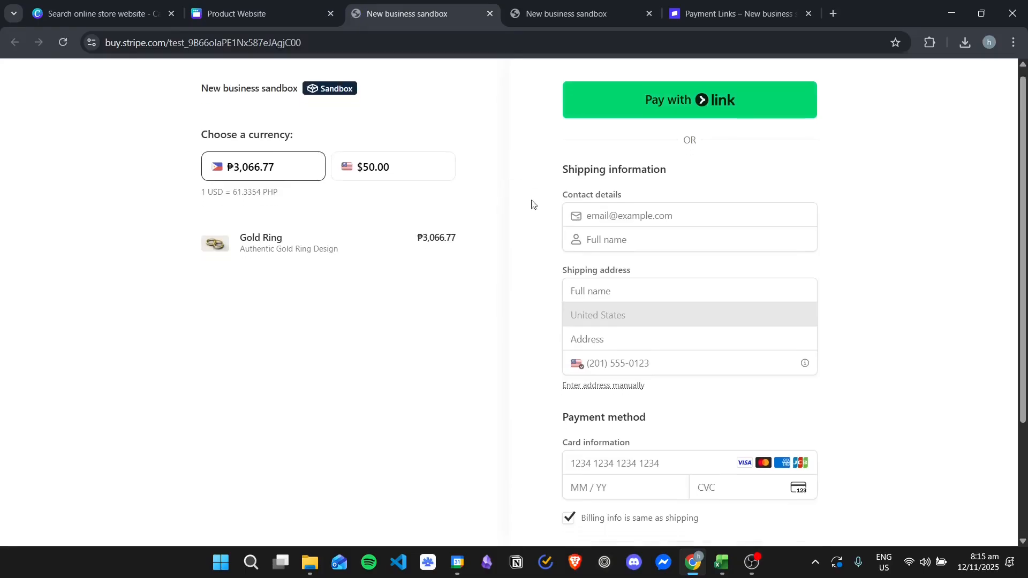
{"action": "scroll", "coordinate": [535, 216], "scroll_direction": "down", "scroll_amount": 3}
{"action": "scroll", "coordinate": [535, 216], "scroll_direction": "up", "scroll_amount": 3}
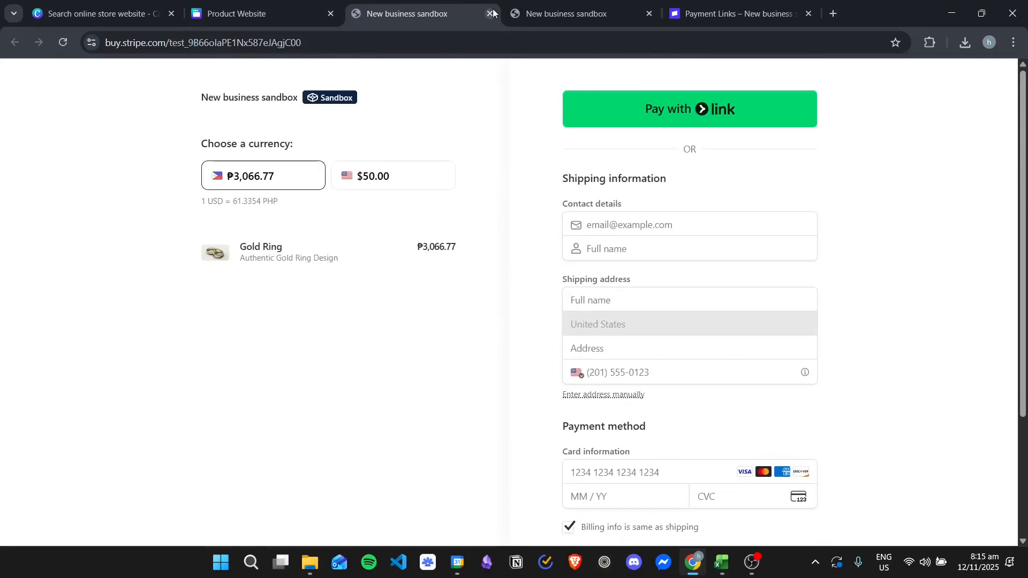
{"action": "left_click", "coordinate": [490, 14]}
{"action": "left_click", "coordinate": [490, 13]}
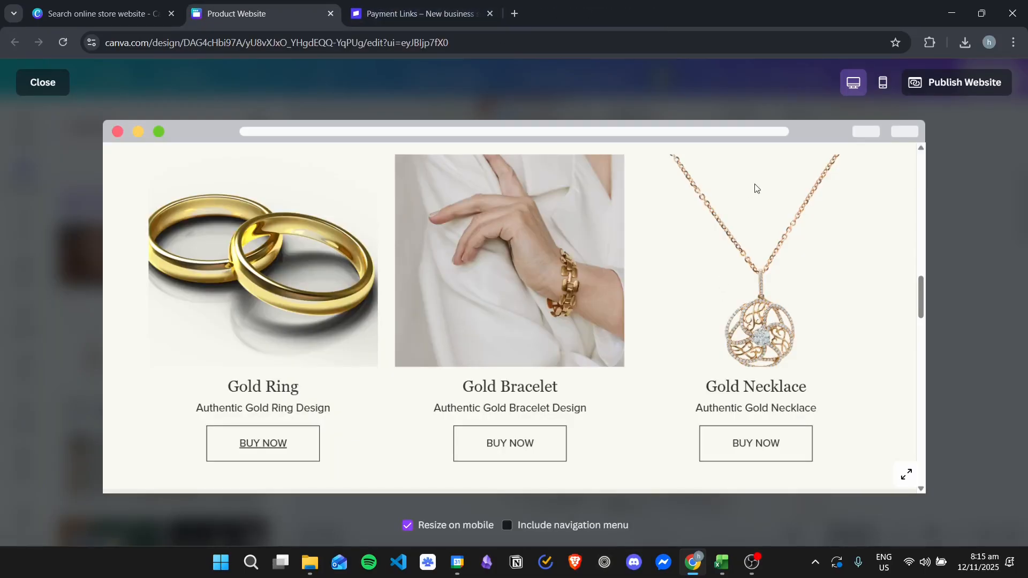
{"action": "scroll", "coordinate": [740, 230], "scroll_direction": "up", "scroll_amount": 3}
{"action": "scroll", "coordinate": [740, 230], "scroll_direction": "down", "scroll_amount": 5}
{"action": "scroll", "coordinate": [741, 230], "scroll_direction": "up", "scroll_amount": 10}
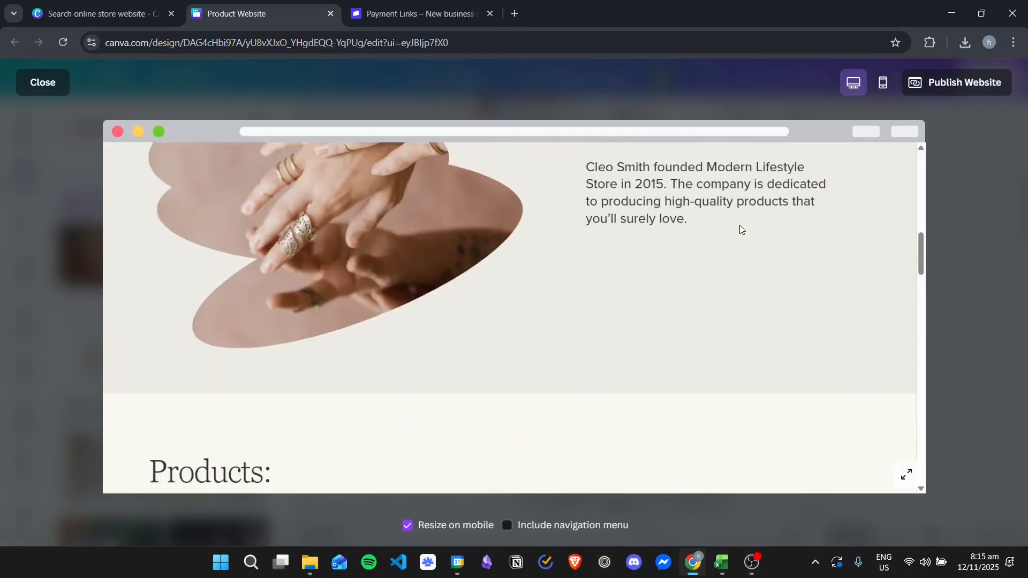
Close the website preview and publish the site to testdomainsample.my.canva.site/product-website
{"action": "scroll", "coordinate": [740, 230], "scroll_direction": "up", "scroll_amount": 5}
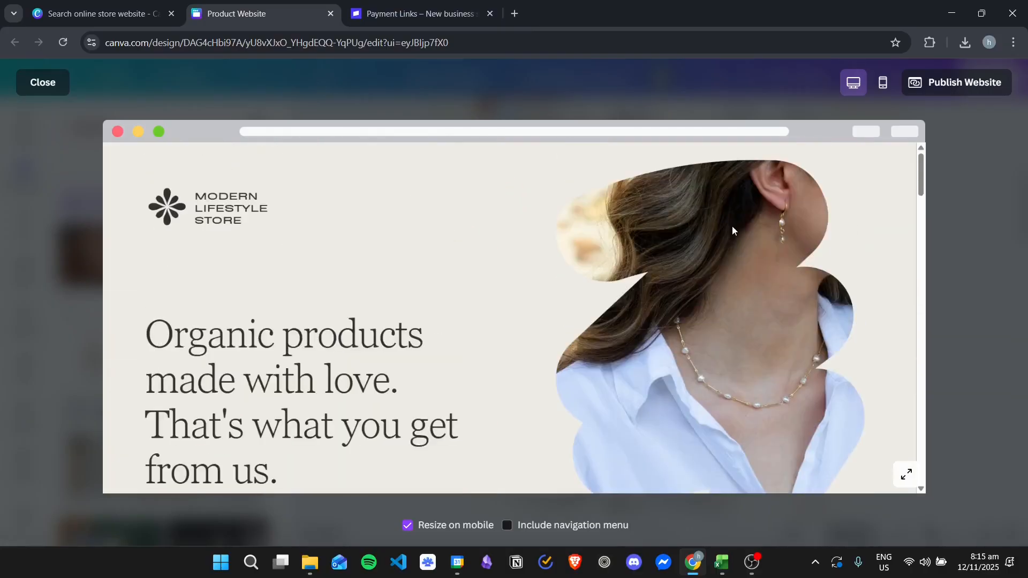
{"action": "left_click", "coordinate": [39, 84]}
{"action": "scroll", "coordinate": [904, 187], "scroll_direction": "up", "scroll_amount": 5}
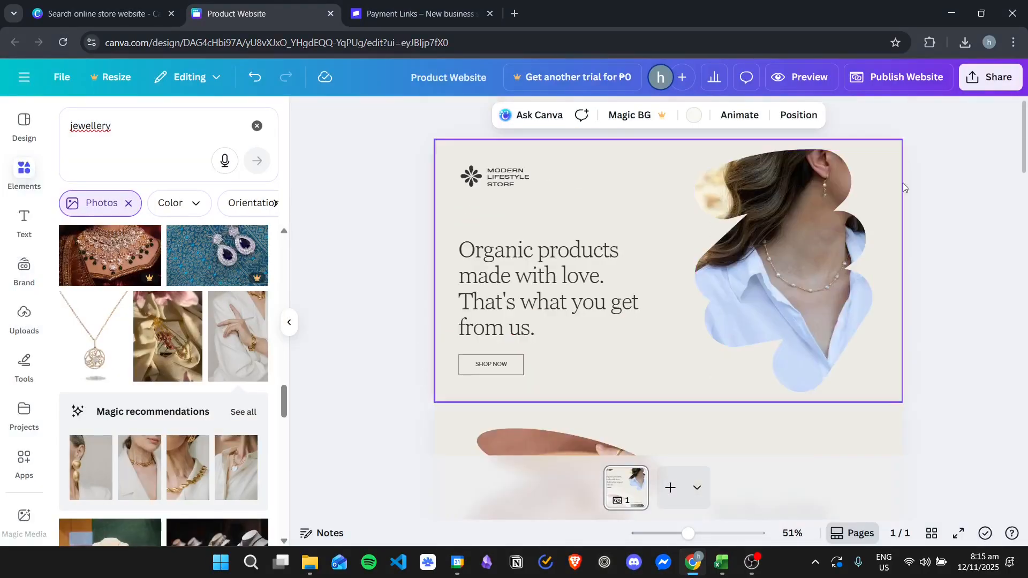
{"action": "left_click", "coordinate": [921, 76]}
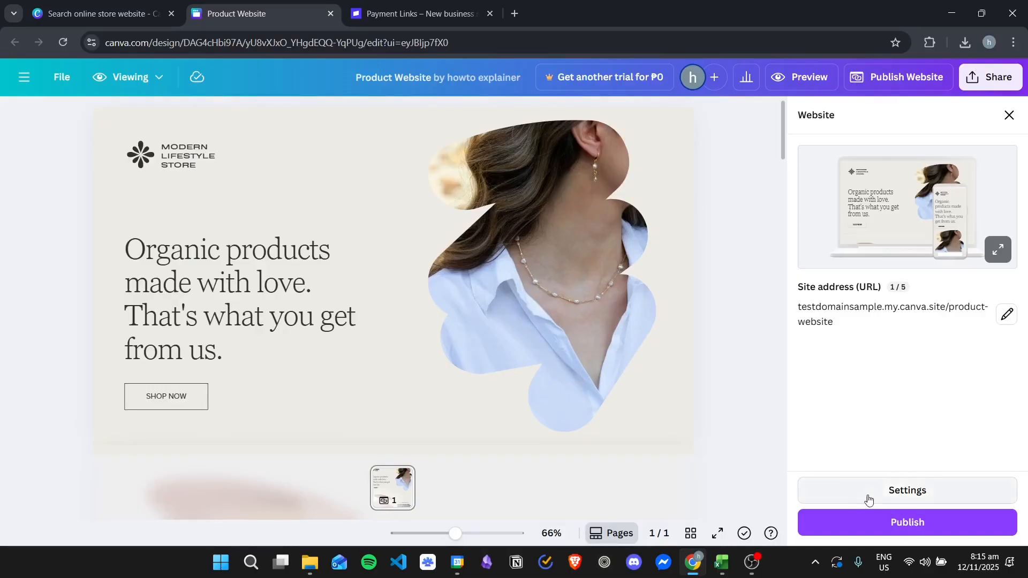
{"action": "left_click", "coordinate": [884, 521]}
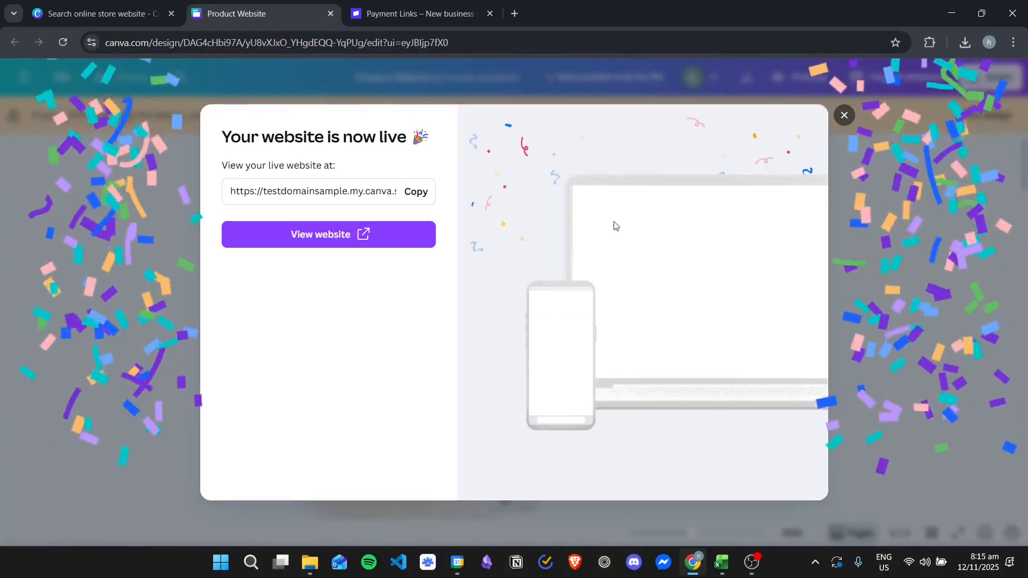
Open the live website and look through it down to the Products section
{"action": "left_click", "coordinate": [329, 246]}
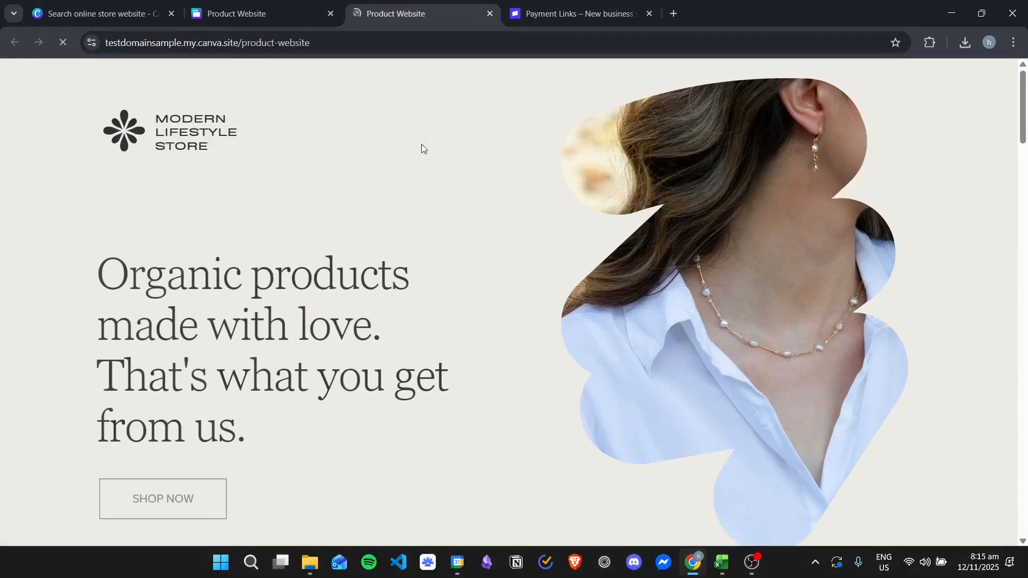
{"action": "scroll", "coordinate": [425, 150], "scroll_direction": "down", "scroll_amount": 3}
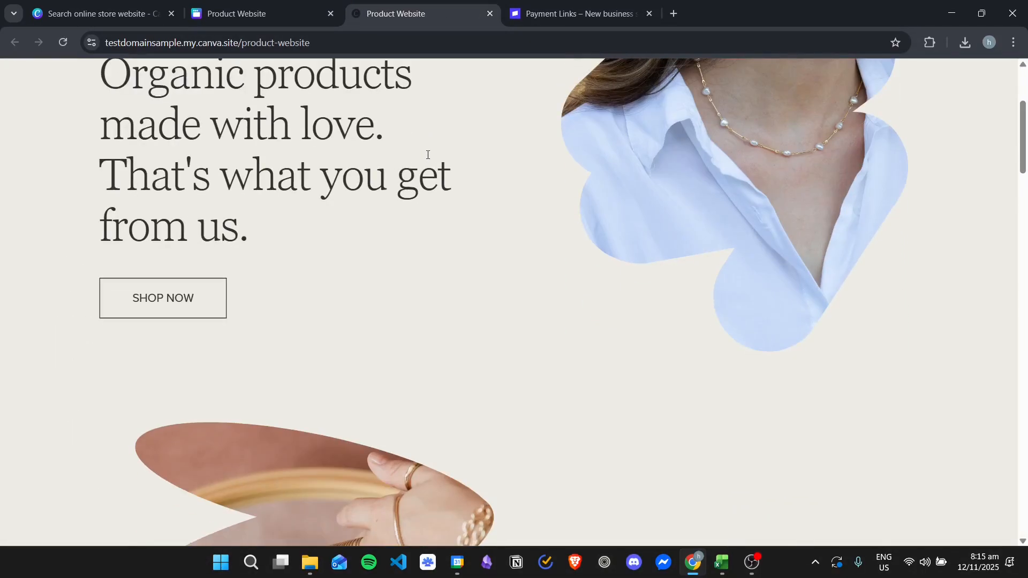
{"action": "scroll", "coordinate": [428, 154], "scroll_direction": "down", "scroll_amount": 12}
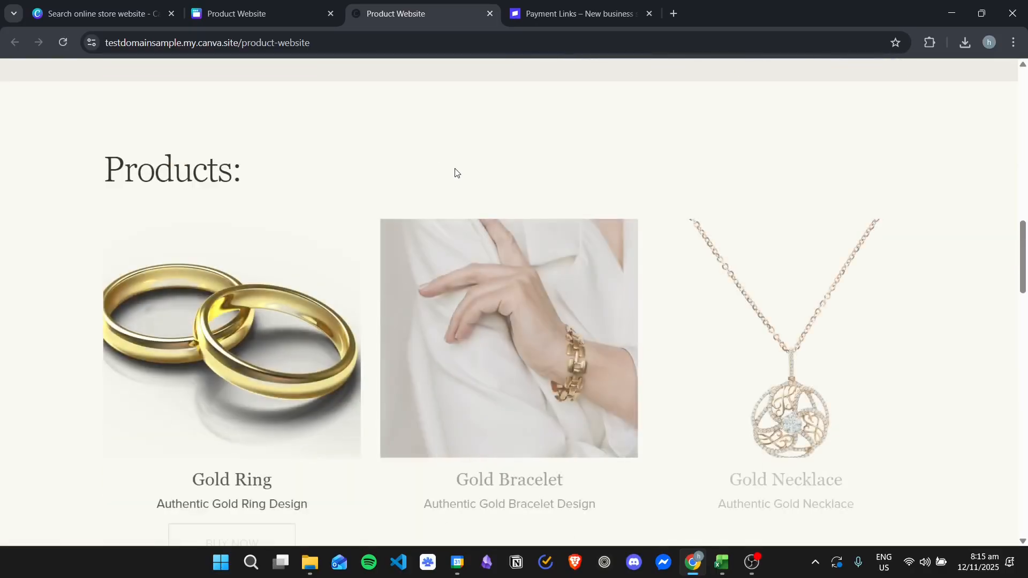
{"action": "scroll", "coordinate": [456, 172], "scroll_direction": "down", "scroll_amount": 1}
Test the Gold Ring's BUY NOW link on the live site, close the Stripe checkout tab and return to the homepage header
{"action": "left_click", "coordinate": [786, 477]}
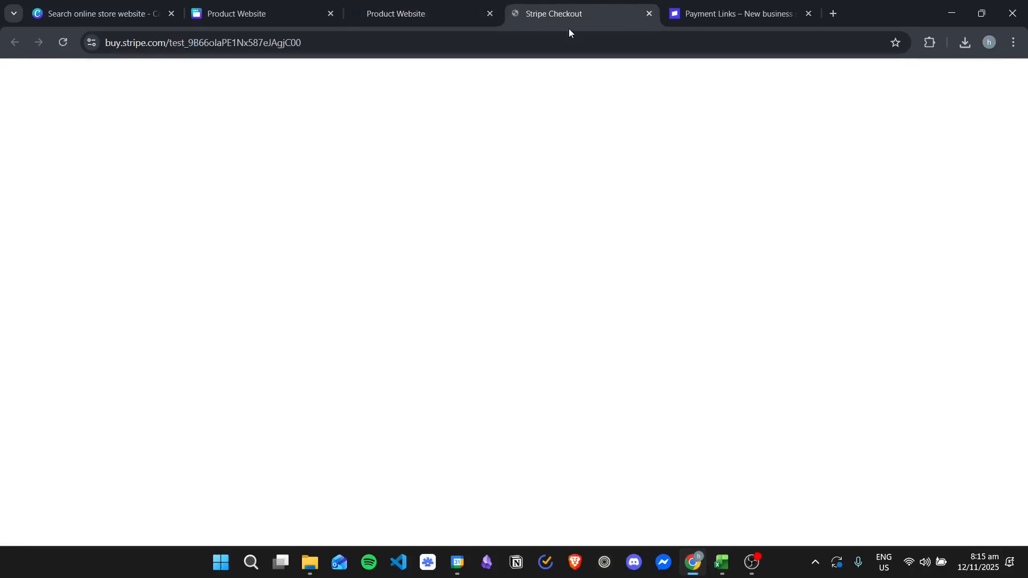
{"action": "left_click", "coordinate": [448, 5]}
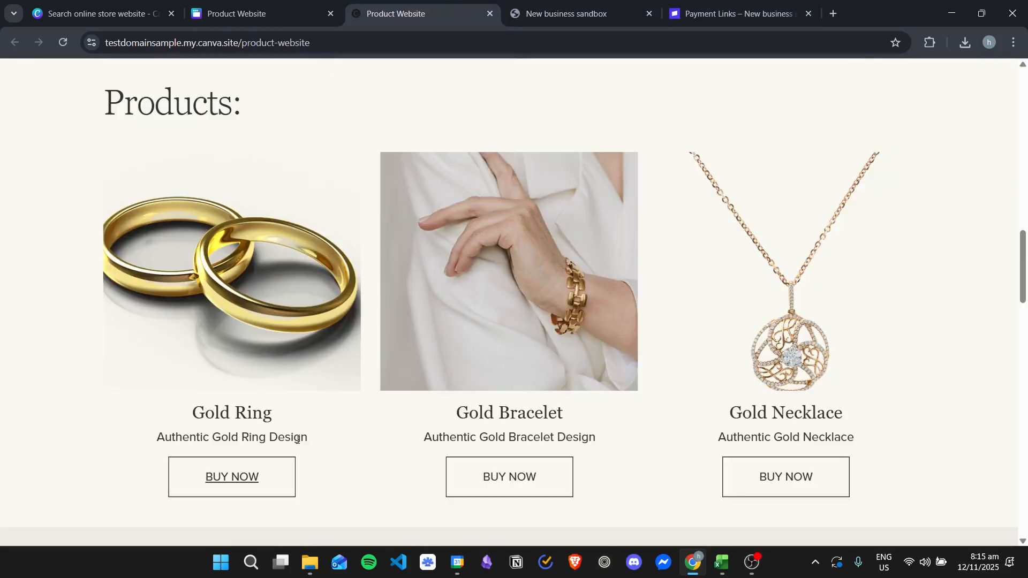
{"action": "left_click", "coordinate": [648, 14]}
{"action": "scroll", "coordinate": [527, 251], "scroll_direction": "up", "scroll_amount": 4}
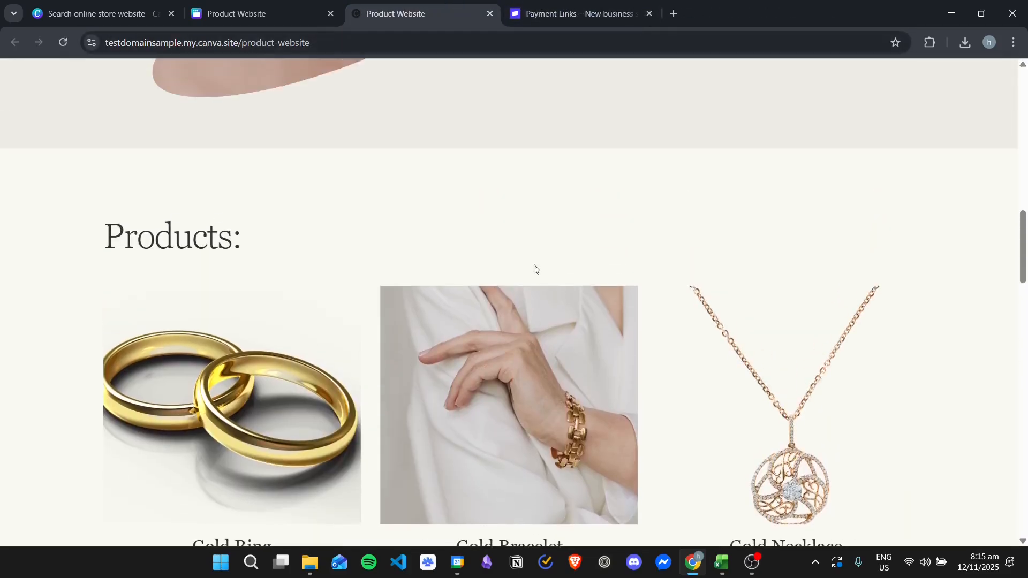
{"action": "scroll", "coordinate": [532, 278], "scroll_direction": "up", "scroll_amount": 10}
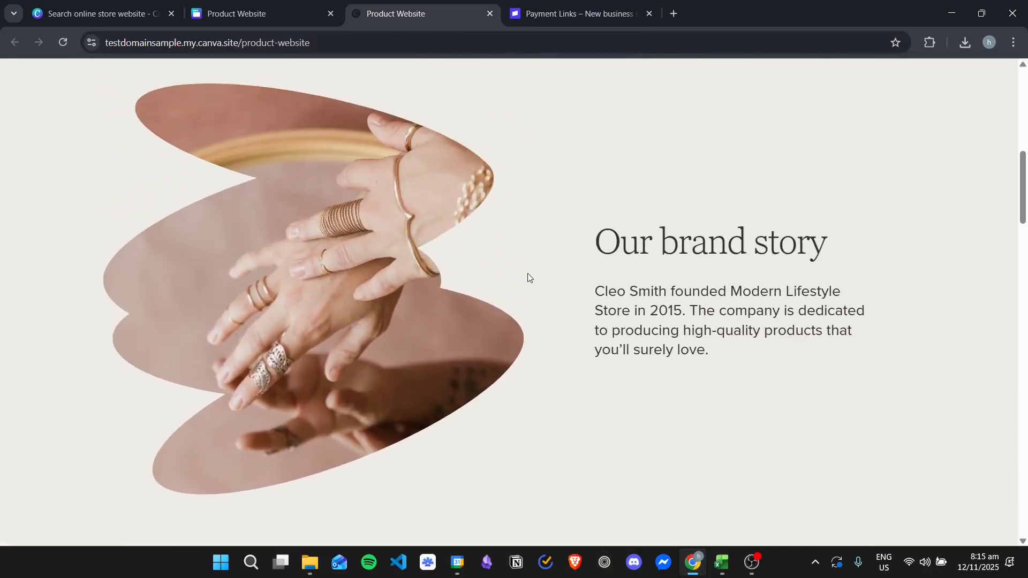
{"action": "scroll", "coordinate": [529, 278], "scroll_direction": "up", "scroll_amount": 3}
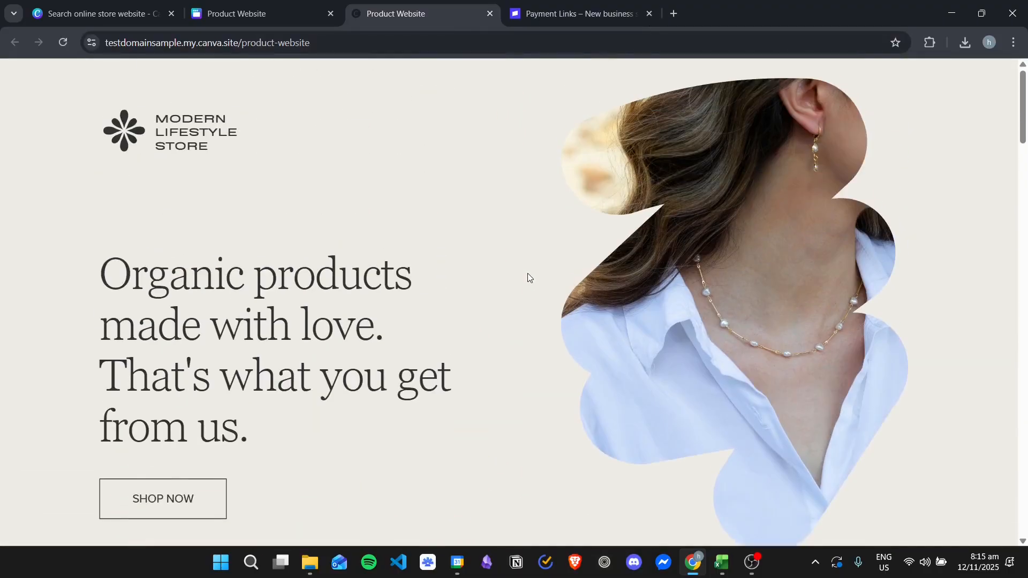